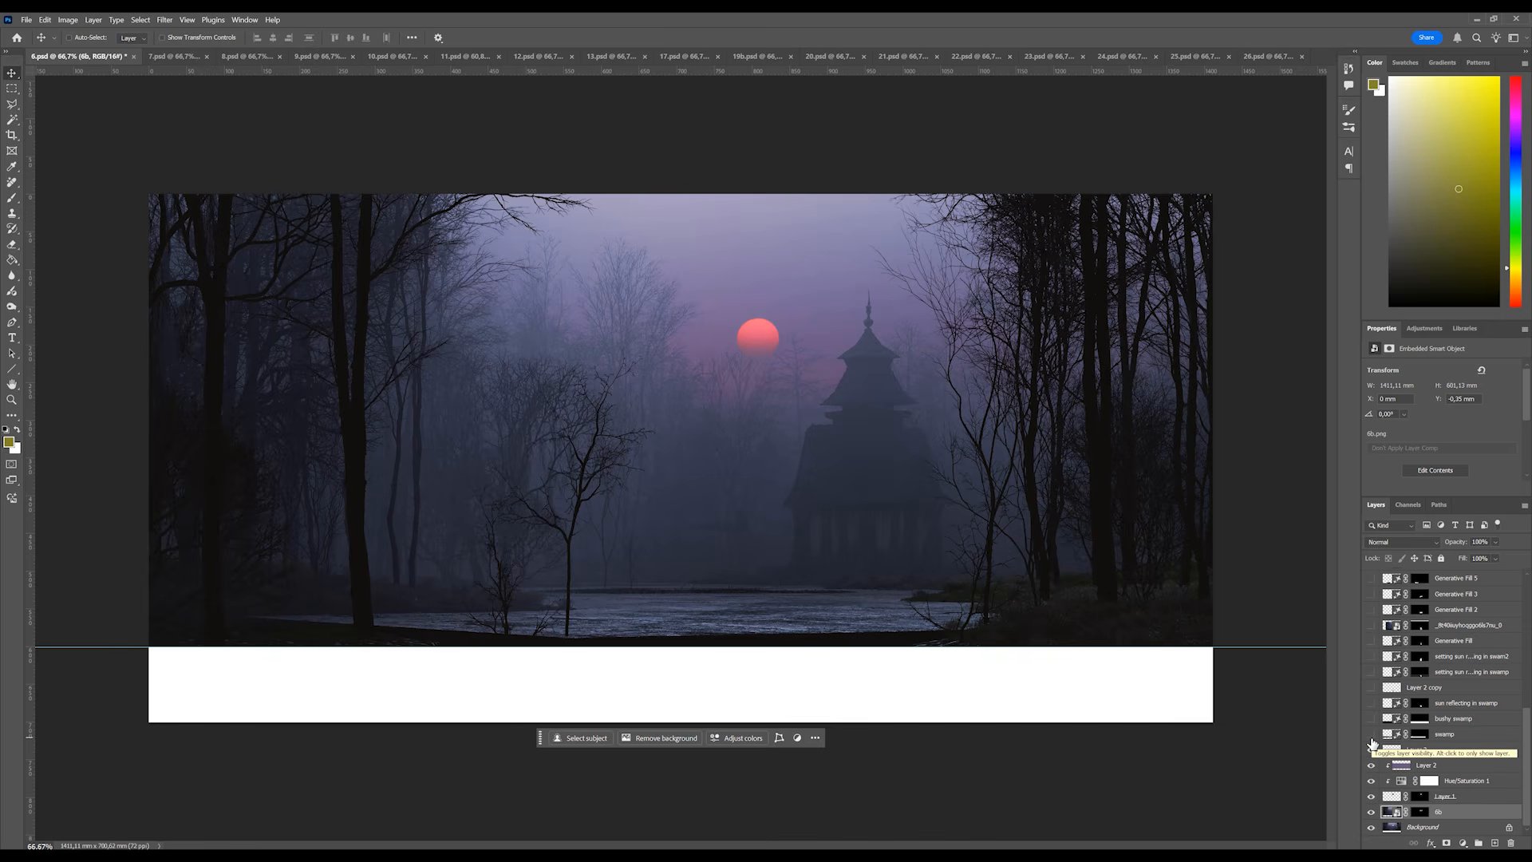
# Show Layer 3 and the swamp, bushy swamp and sun reflecting in swamp layers.
pyautogui.click(1371, 747)
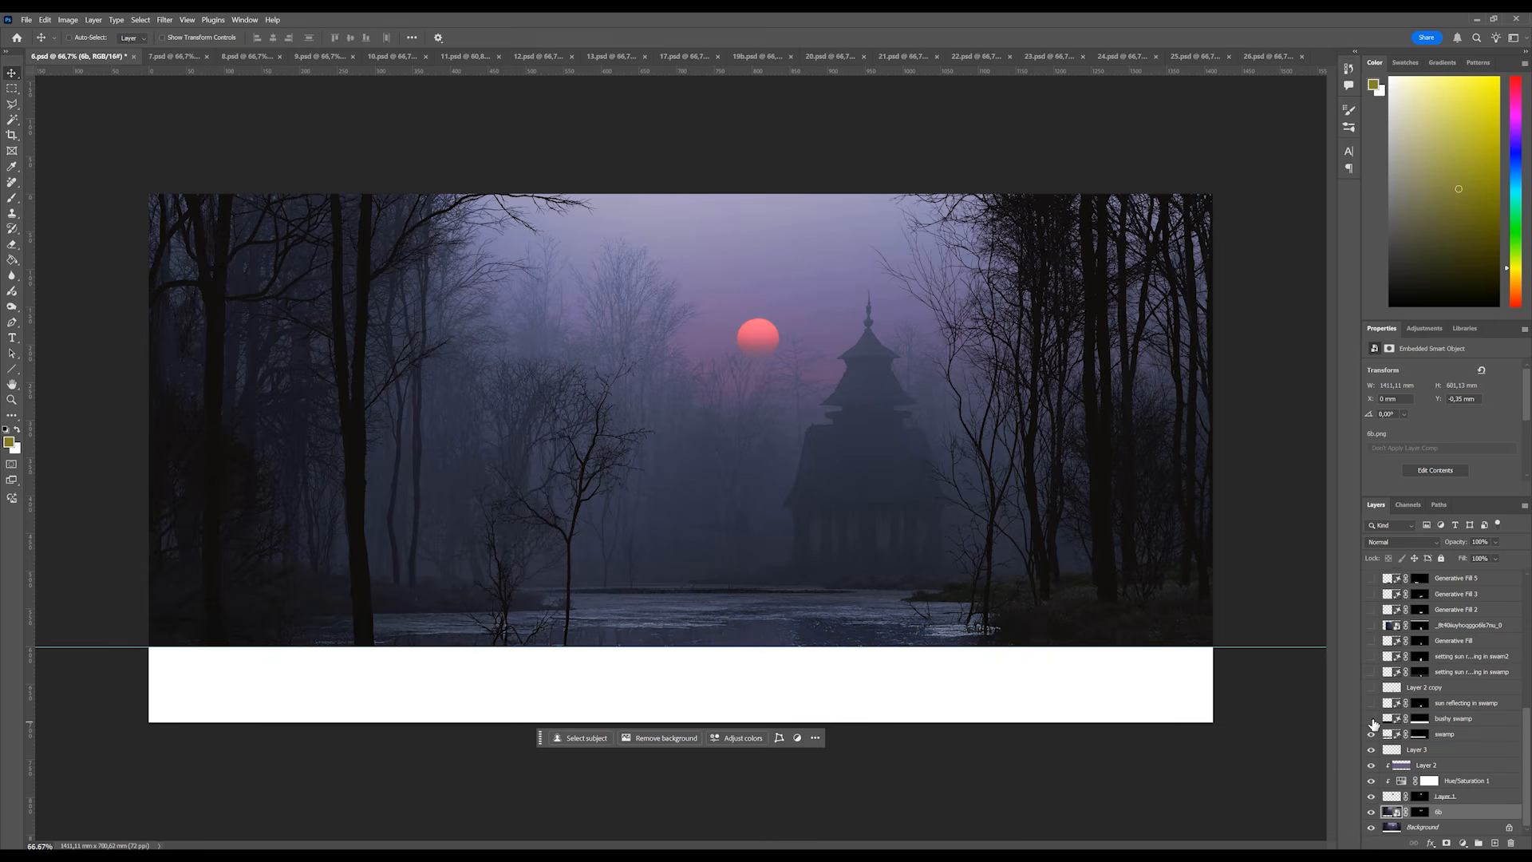
pyautogui.click(1371, 718)
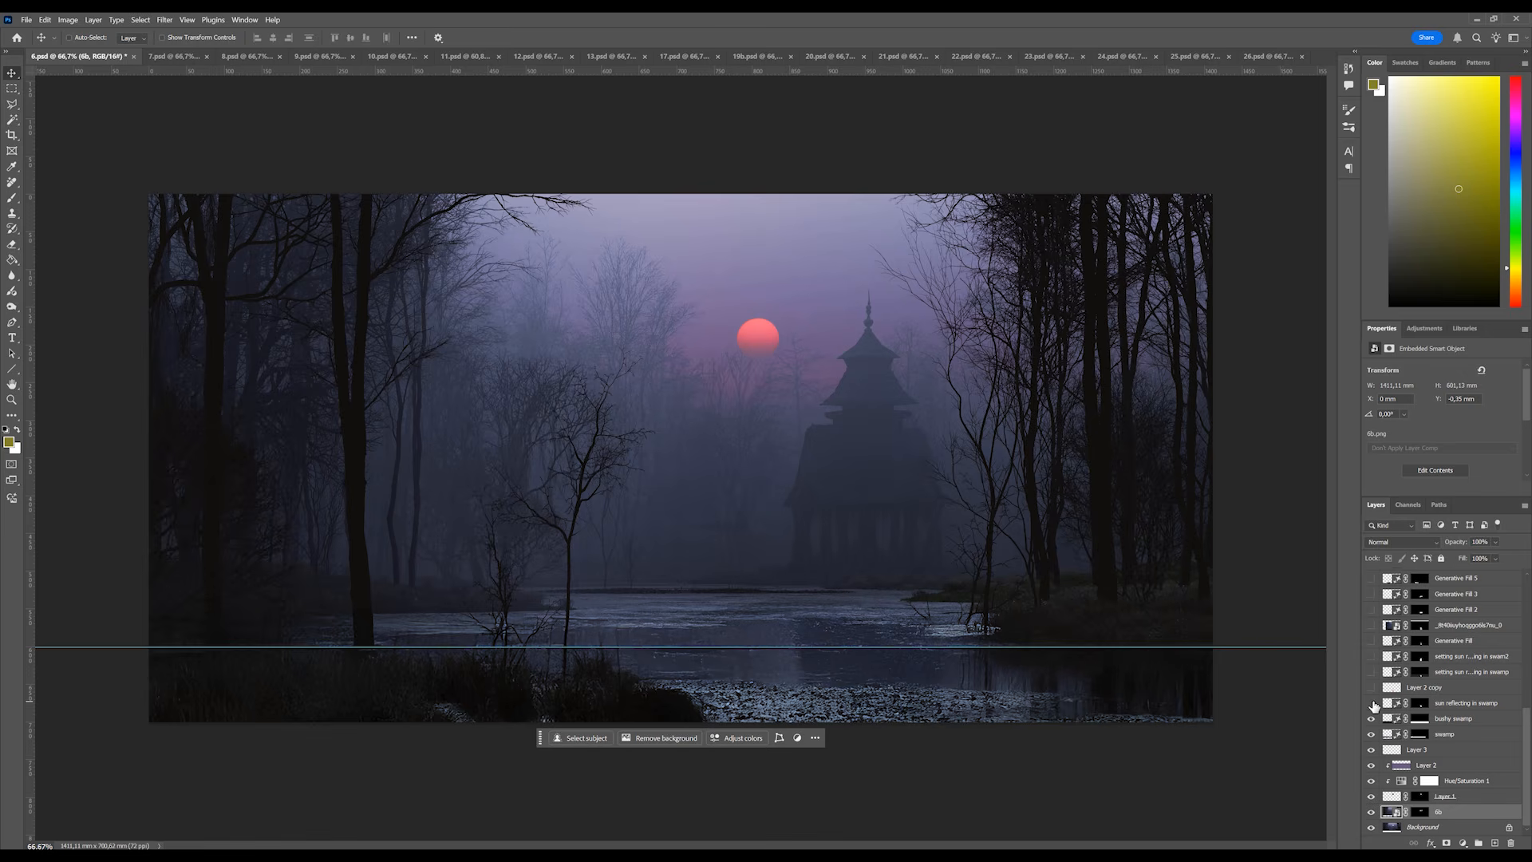
pyautogui.click(1371, 703)
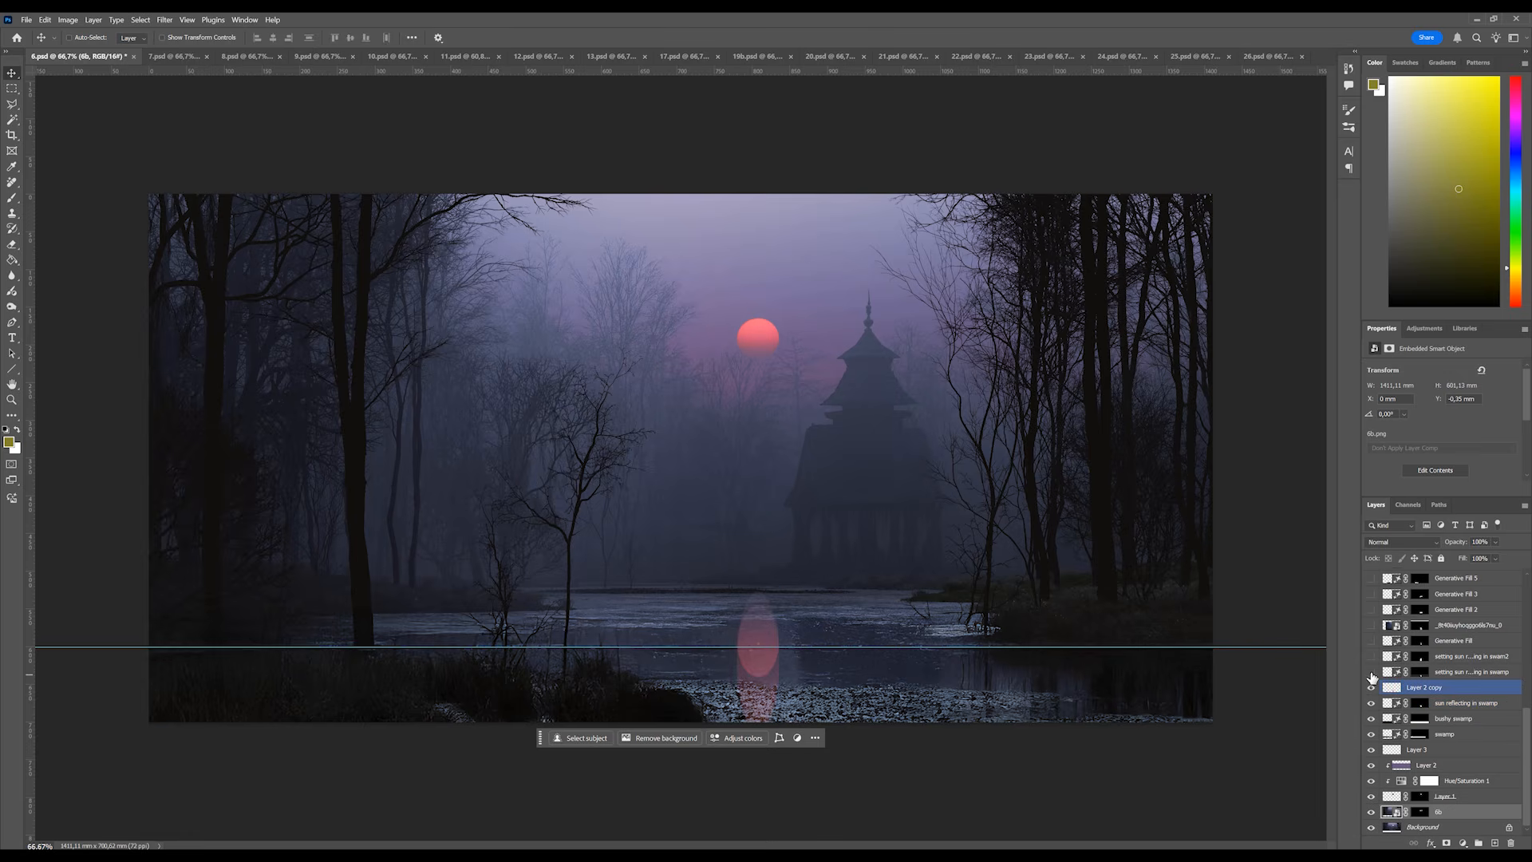
# Show the two setting sun reflection layers and the layers above them, from Generative Fill up to Generative Fill 4.
pyautogui.click(1370, 671)
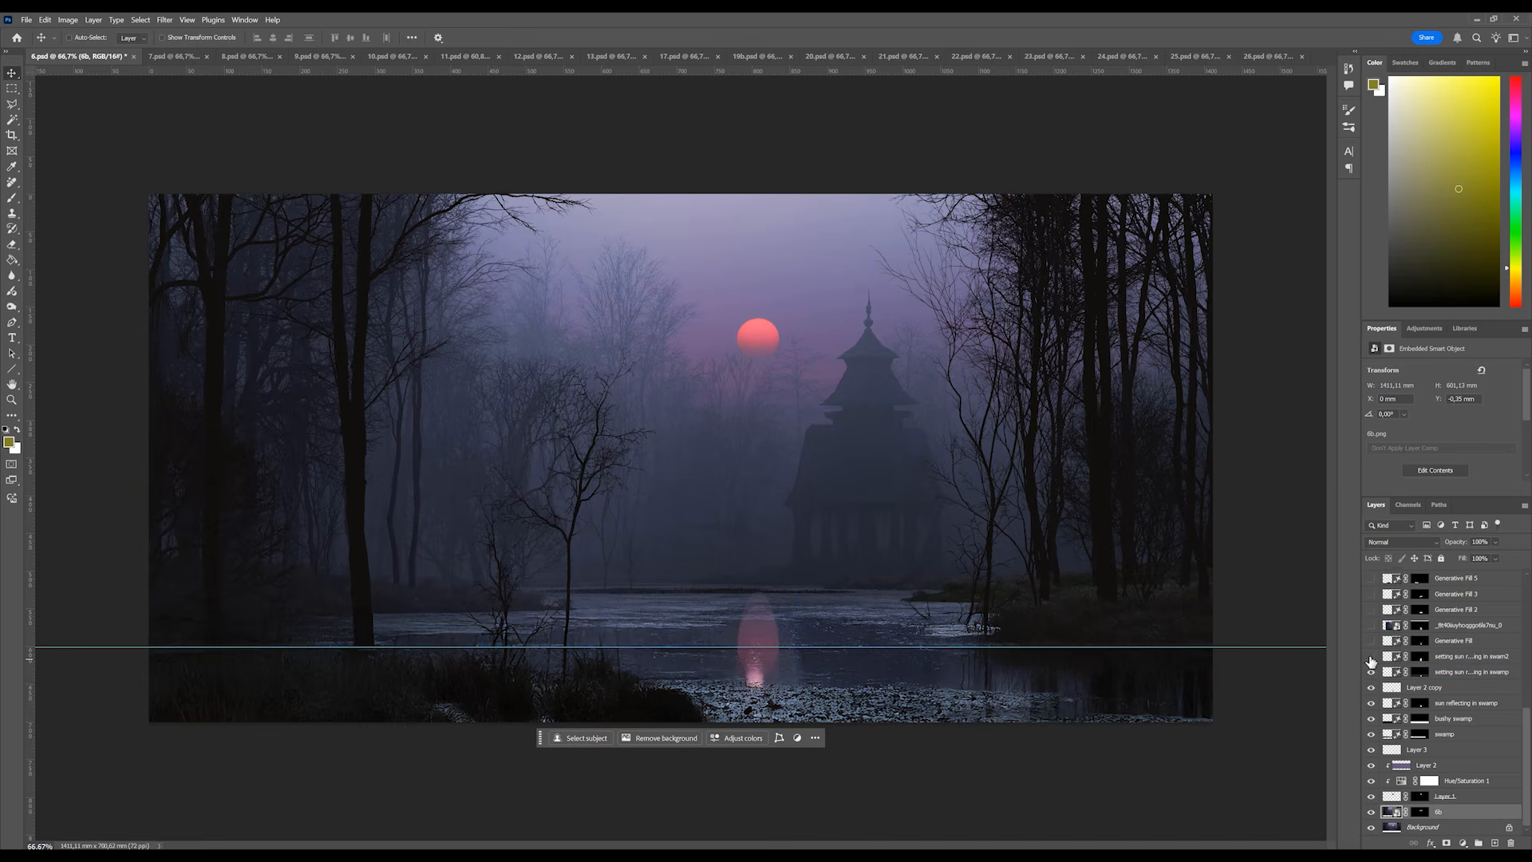
pyautogui.click(1371, 656)
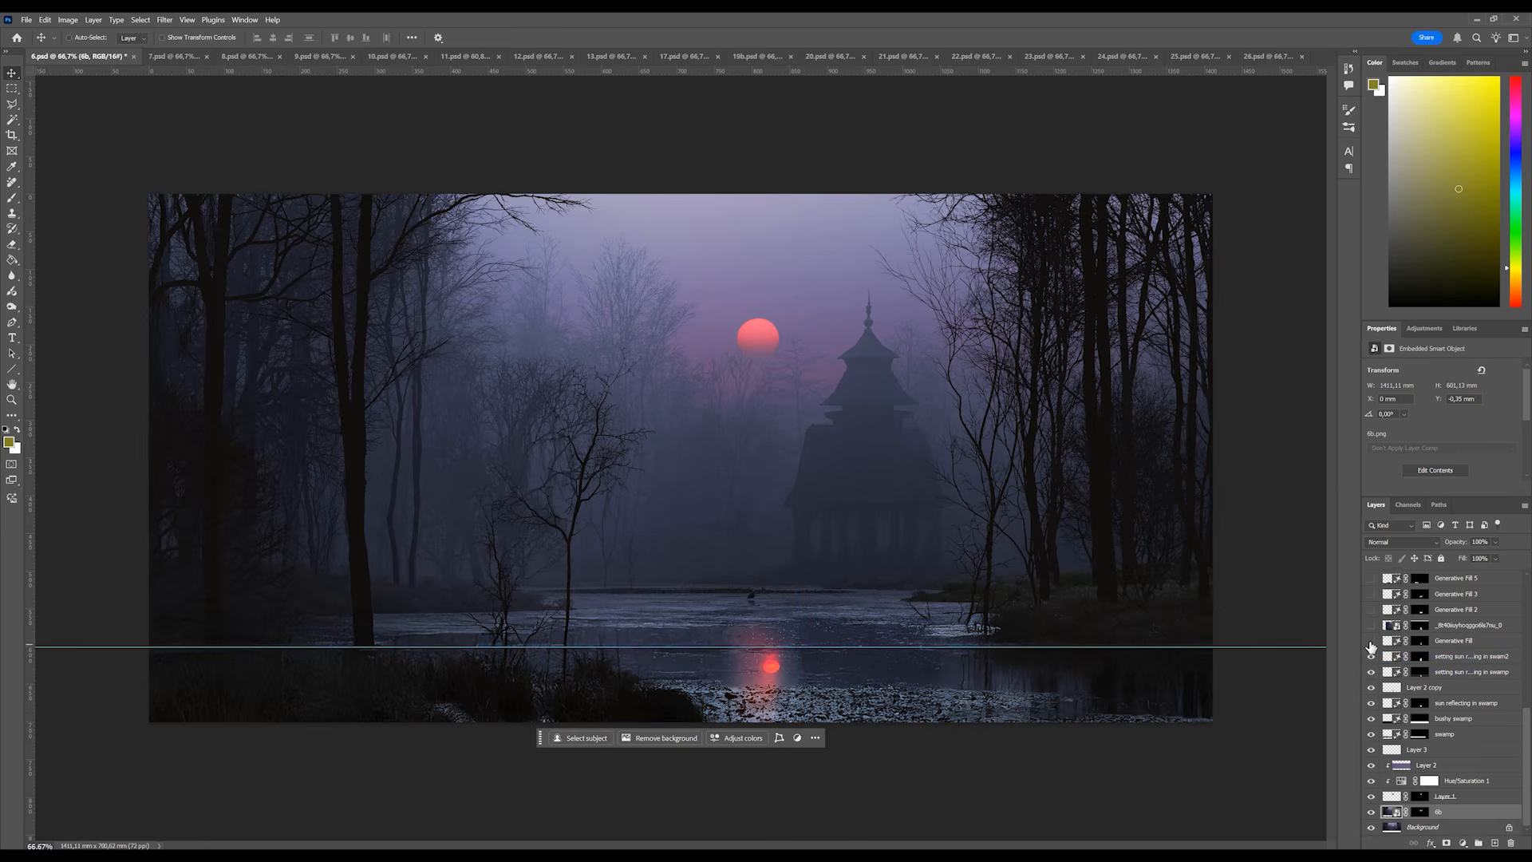
pyautogui.click(1370, 625)
pyautogui.click(1370, 626)
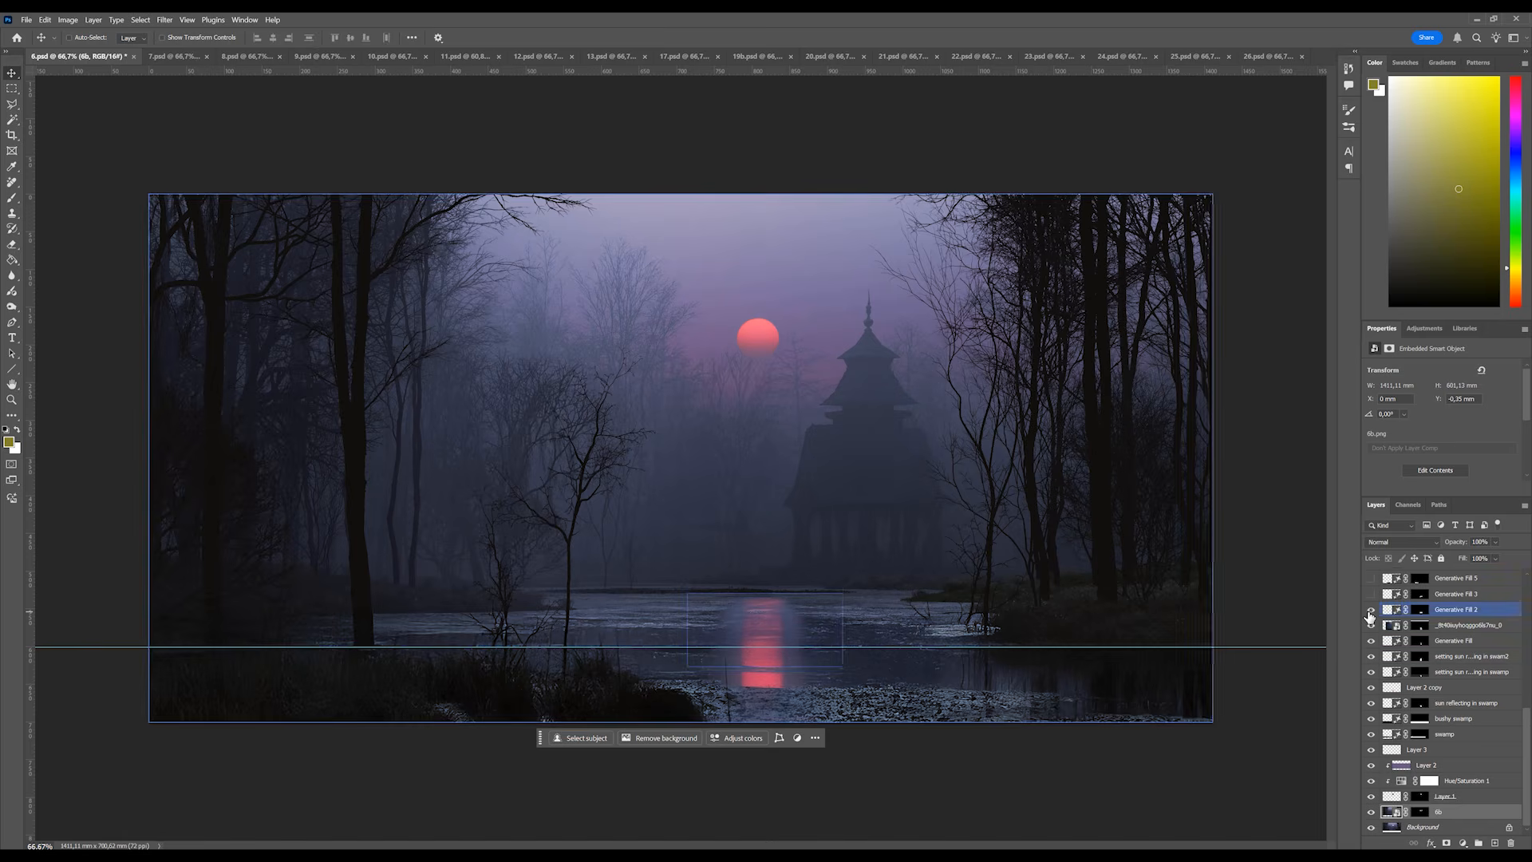
pyautogui.scroll(2, 1370, 630)
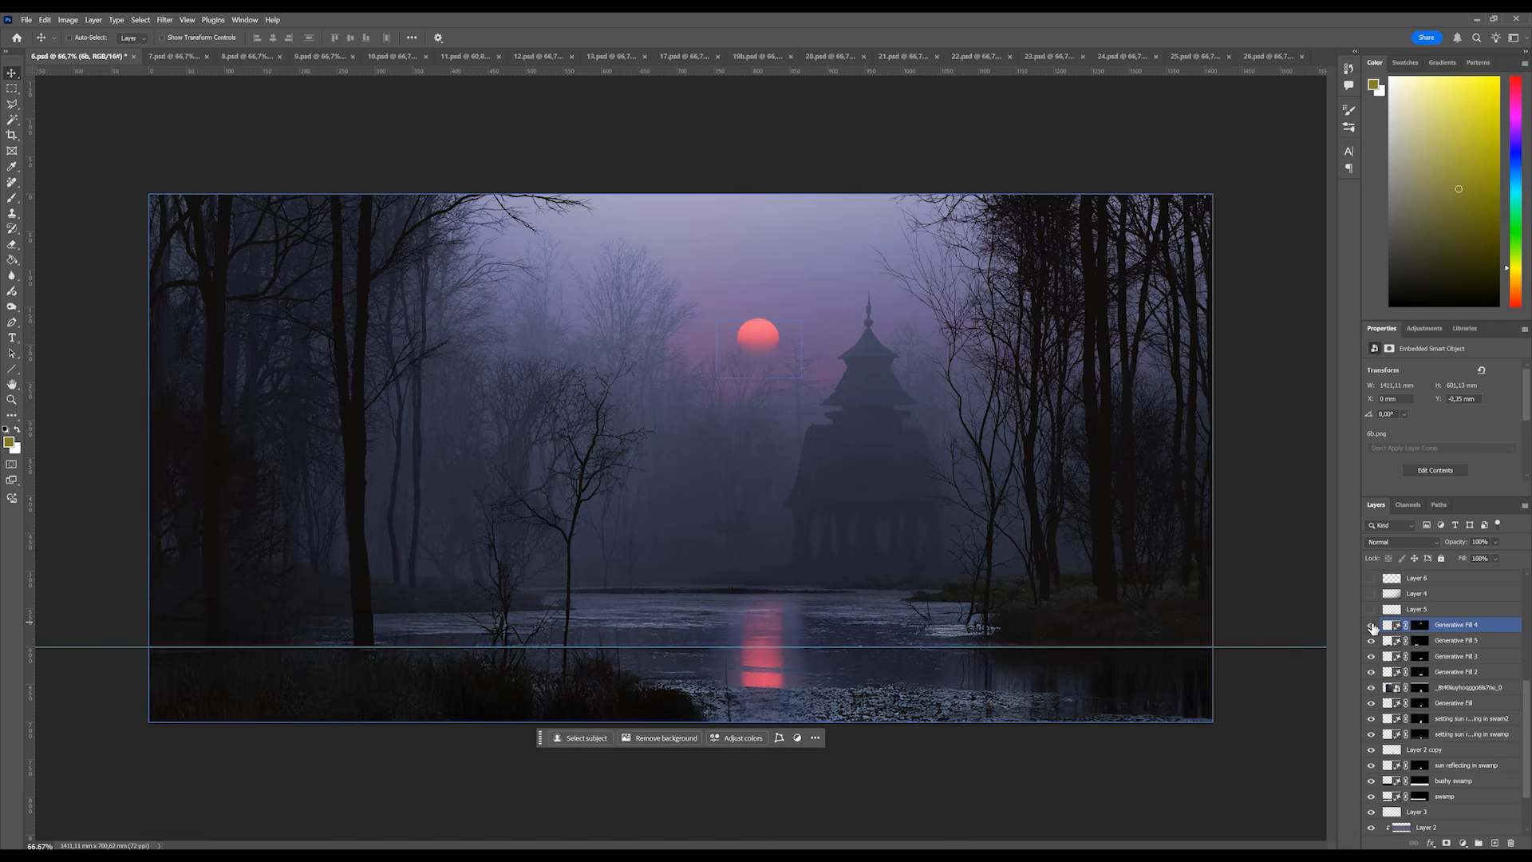
pyautogui.scroll(2, 1388, 662)
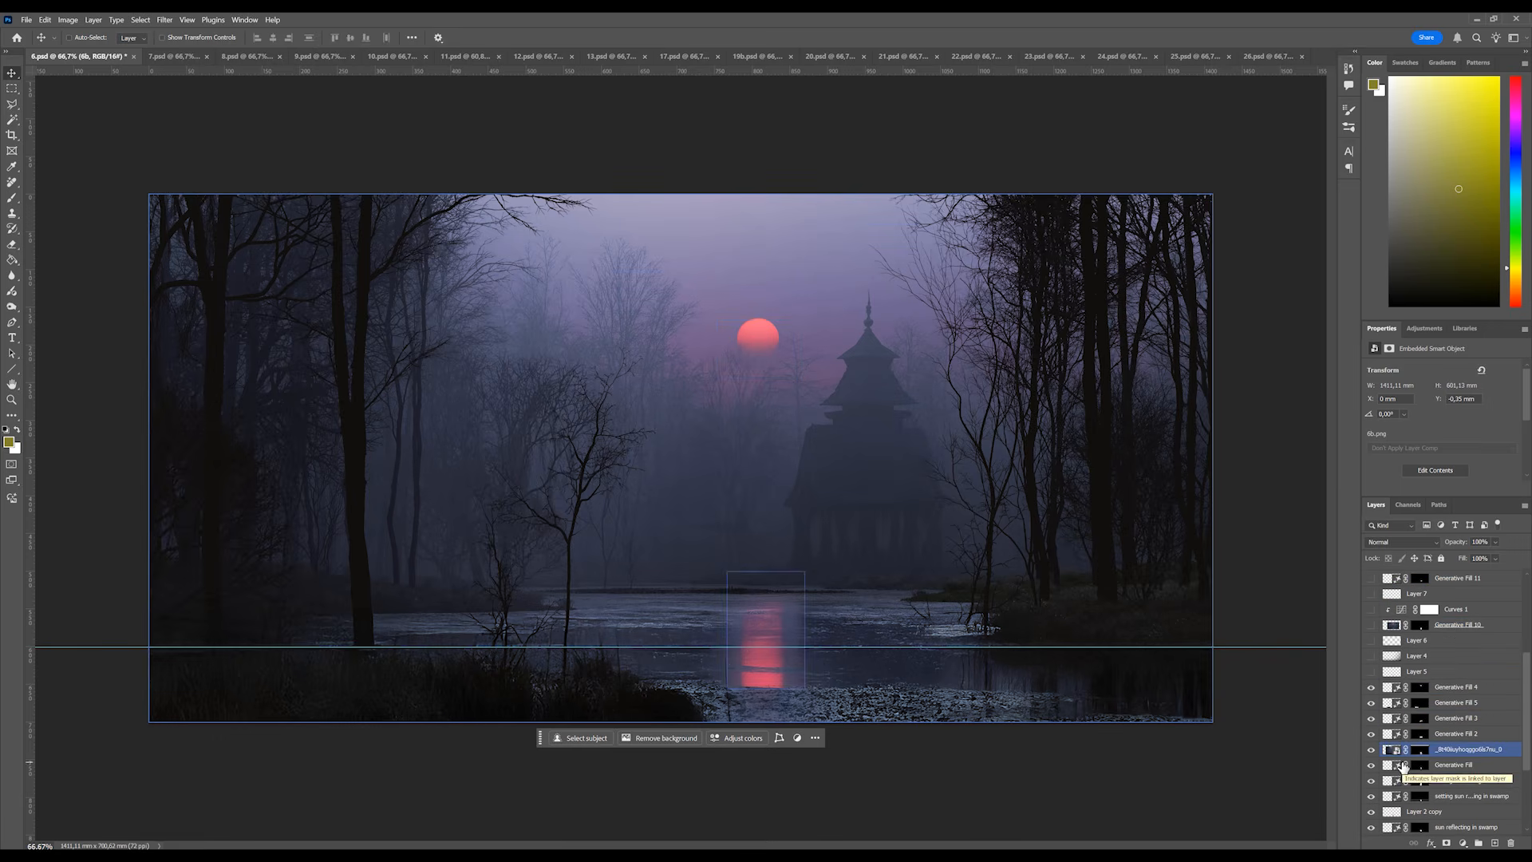
# Show Layer 5, Layer 4 and Layer 6, and switch Generative Fill 10 off and on to compare, leaving it visible.
pyautogui.click(1464, 749)
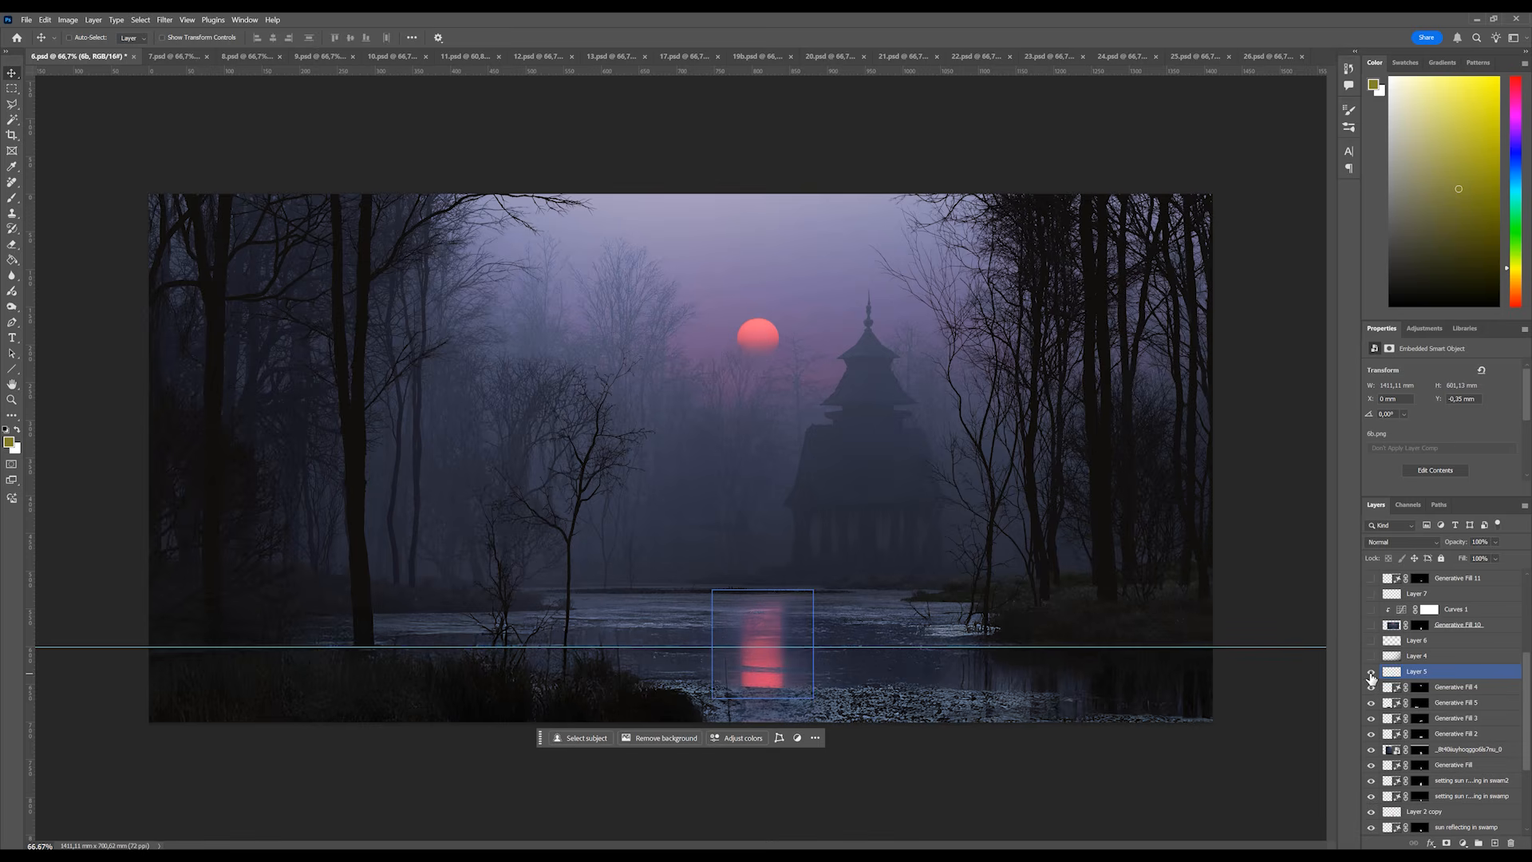
pyautogui.click(1371, 656)
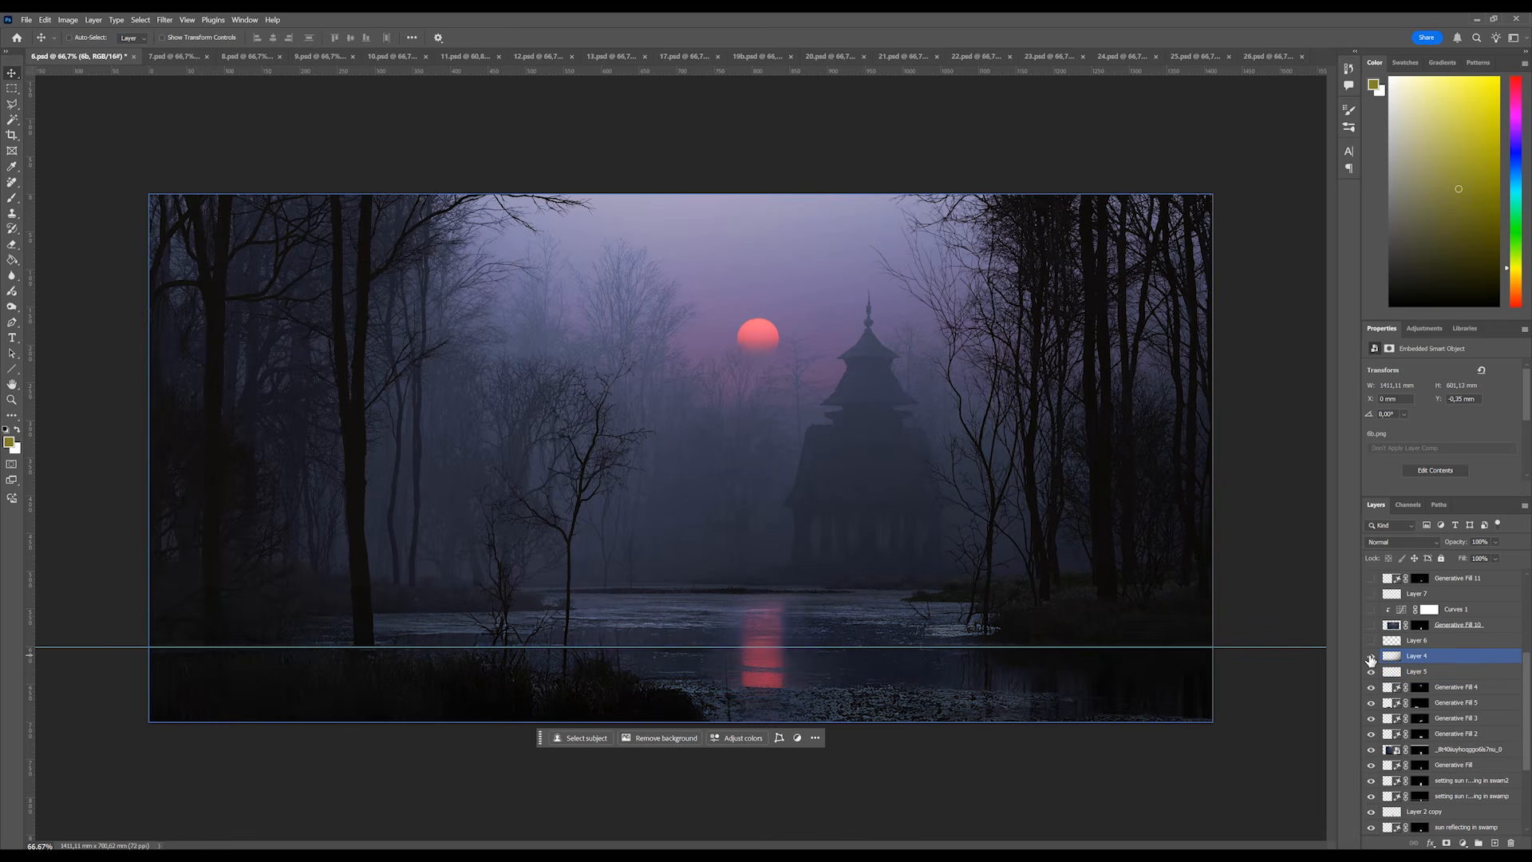
pyautogui.click(1370, 640)
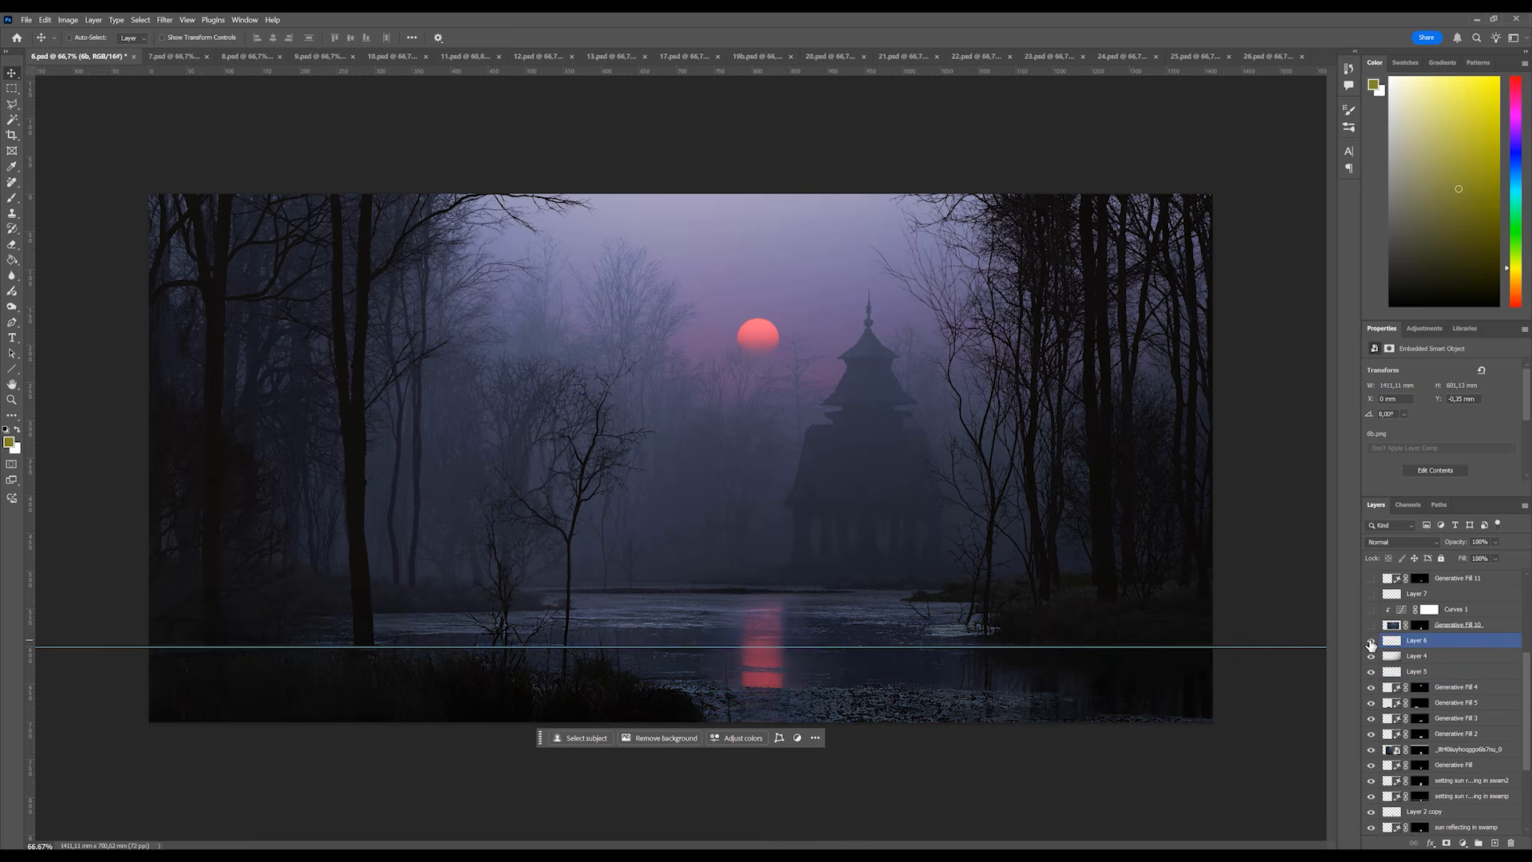
pyautogui.click(1370, 625)
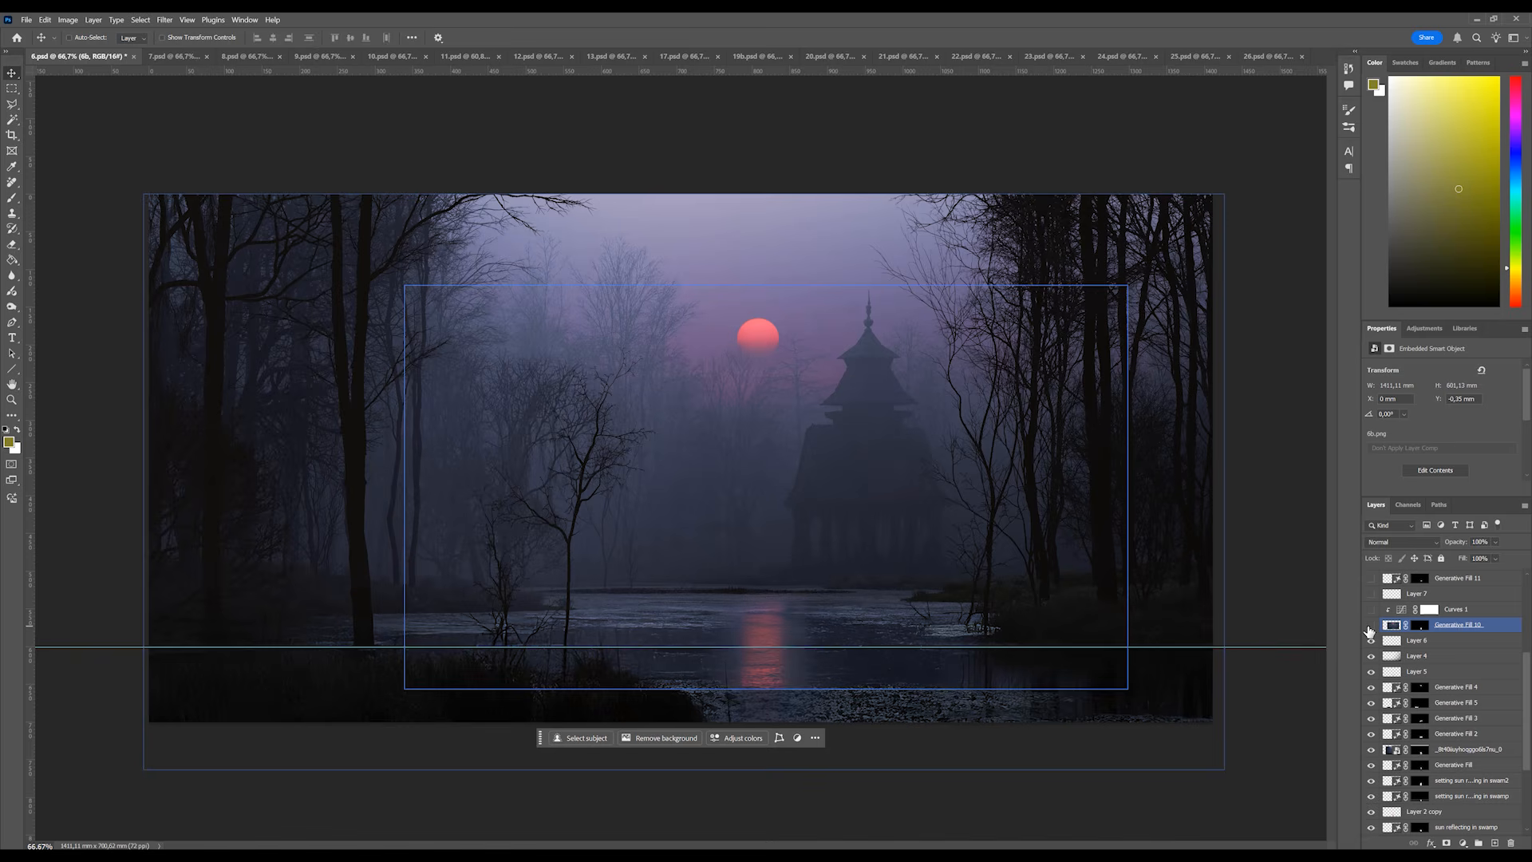
pyautogui.click(1370, 625)
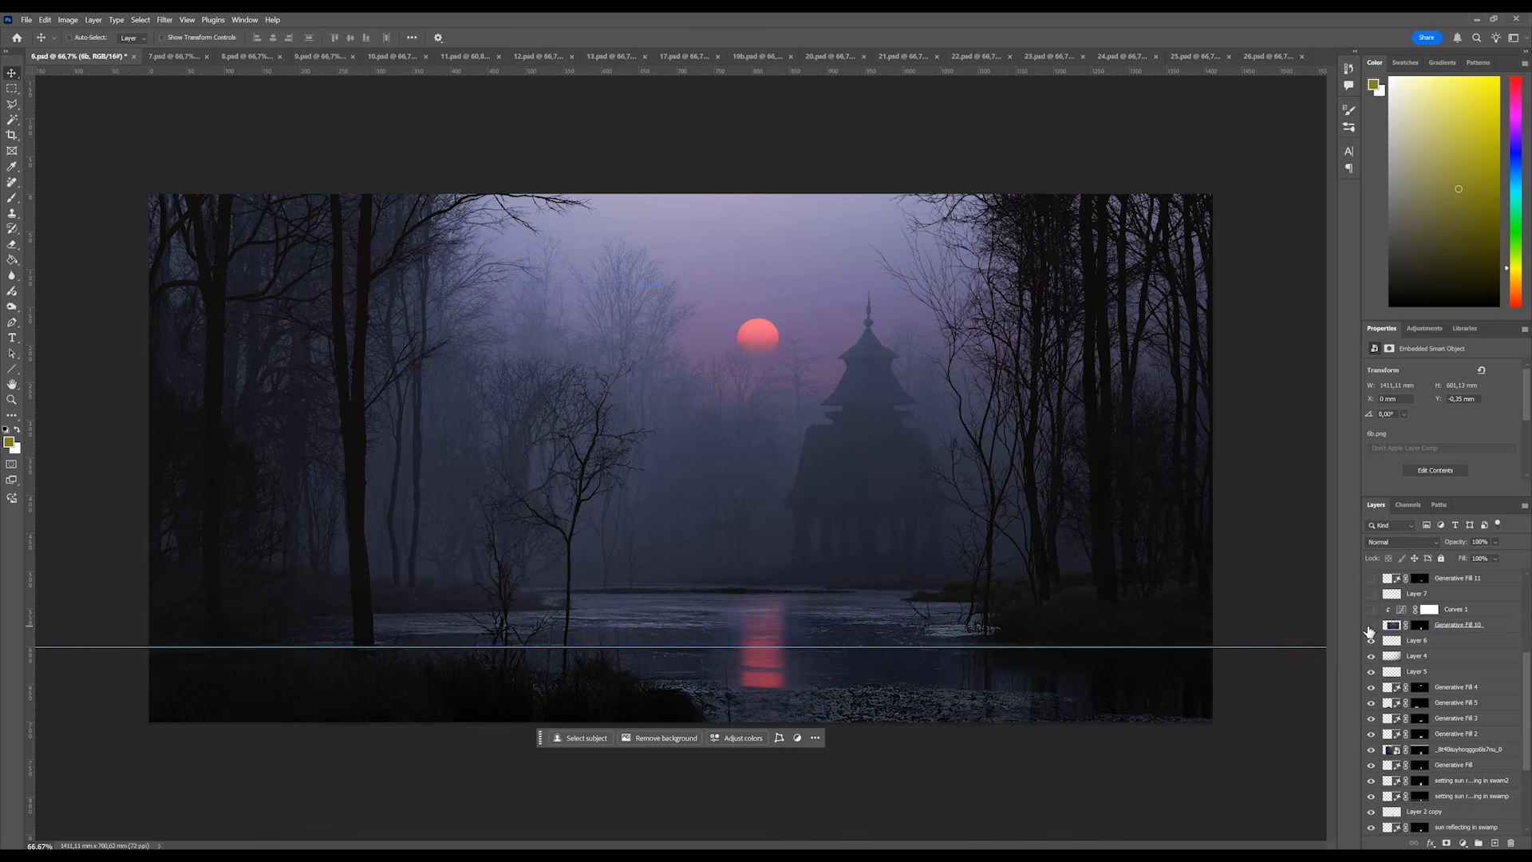
pyautogui.click(1370, 625)
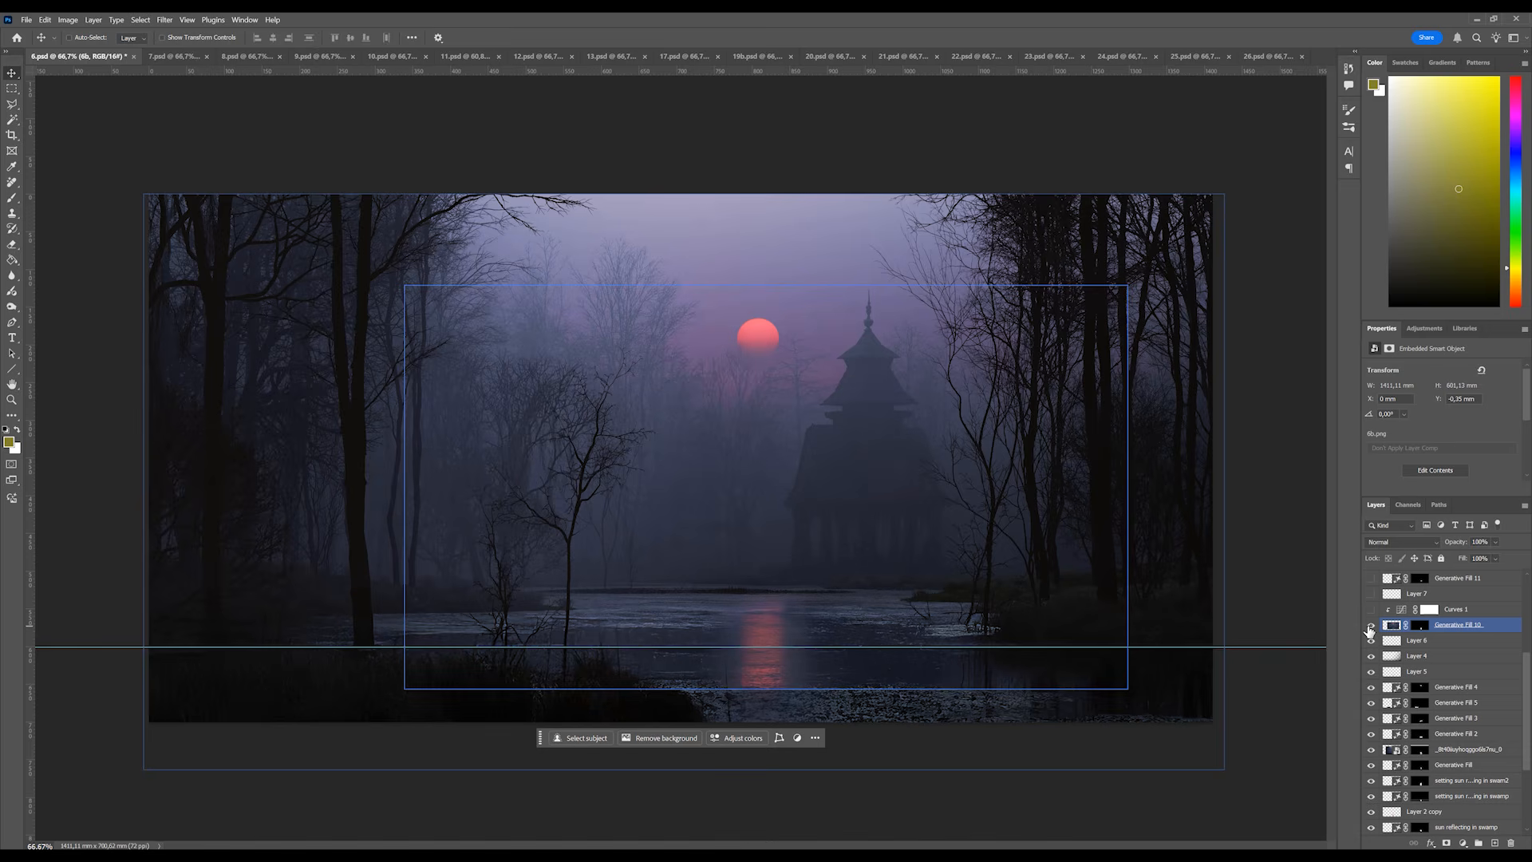
# Show the layers from Curves 1 up through Layer 7, Generative Fill 11, Layer 8, Layer 9 and Color Lookup 1.
pyautogui.click(1371, 672)
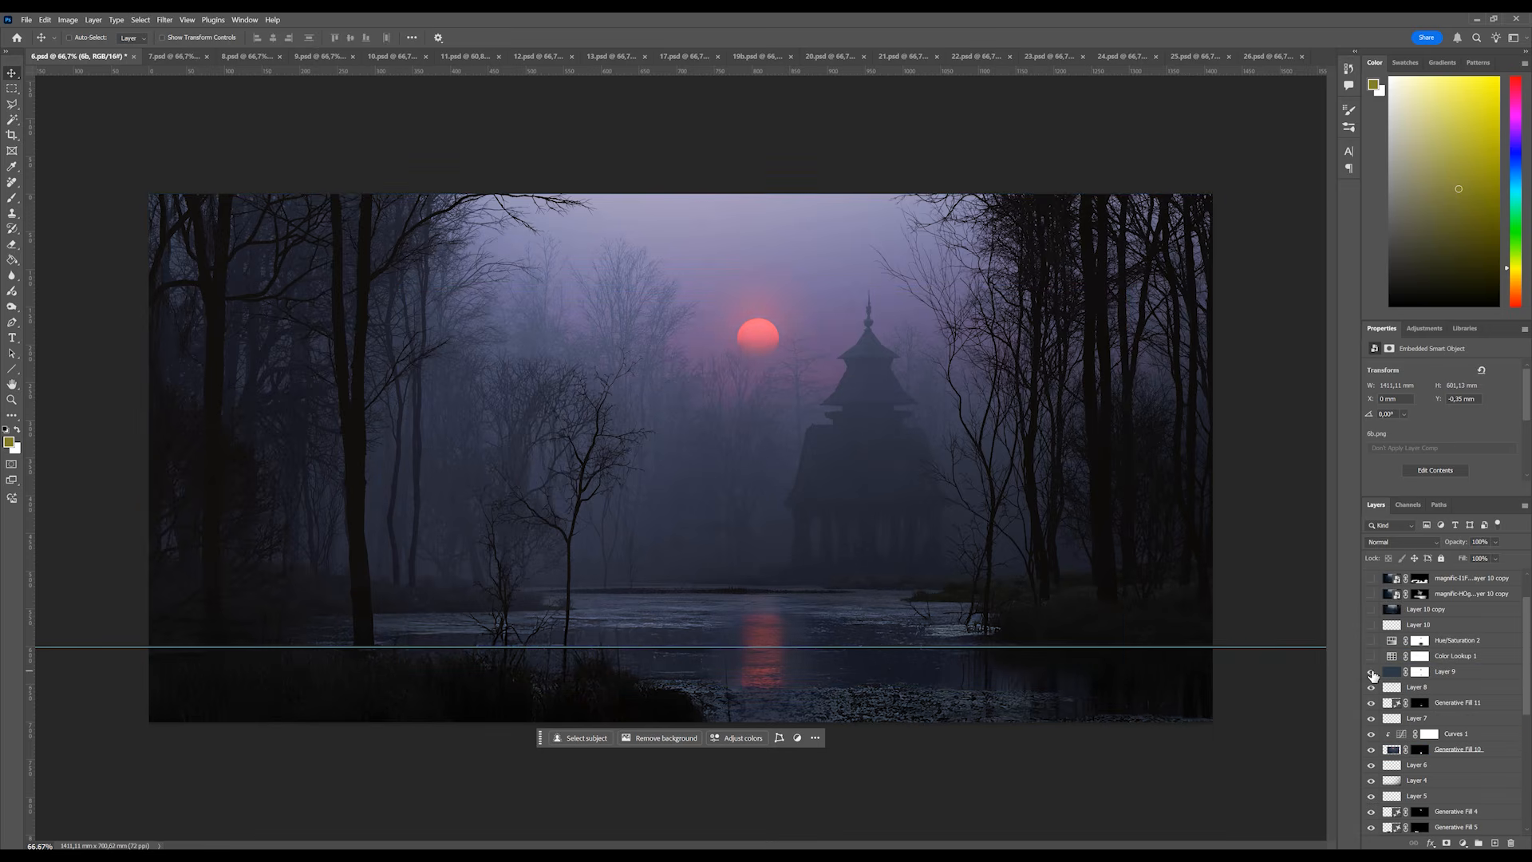
pyautogui.click(1370, 672)
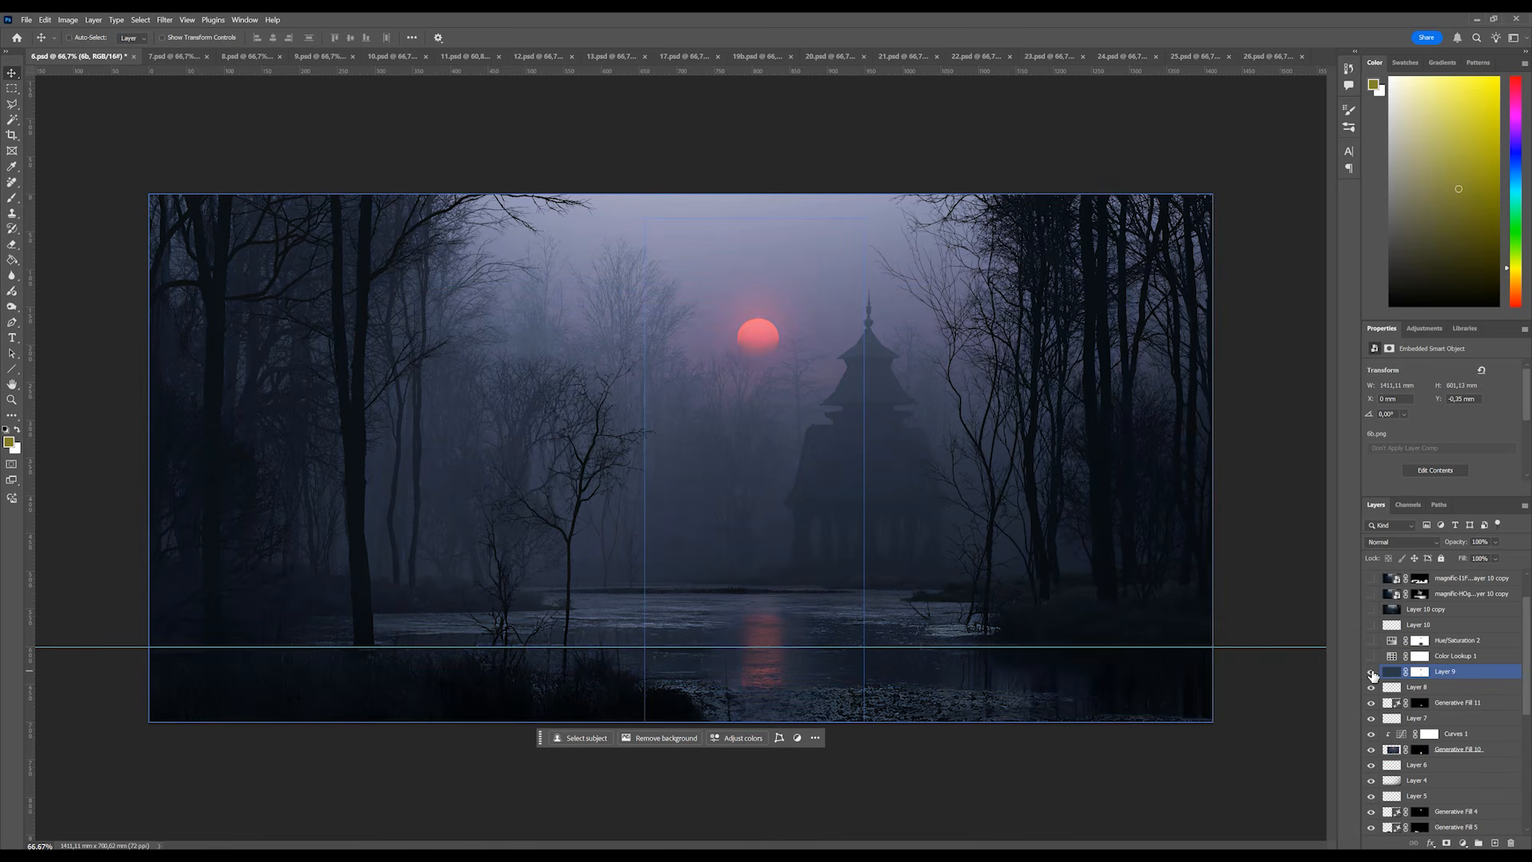
pyautogui.click(1370, 655)
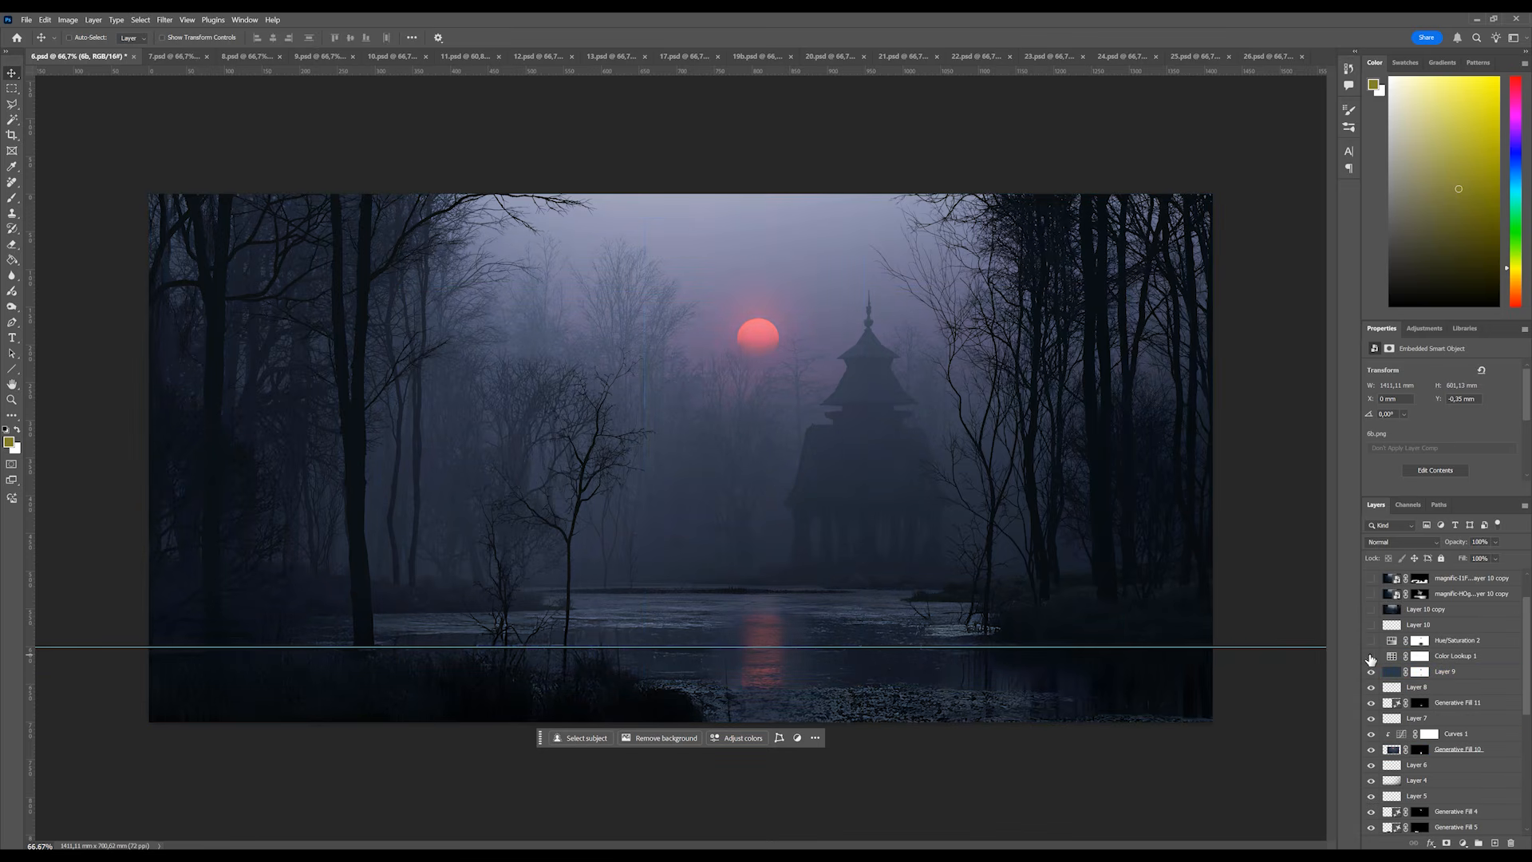
# Show the Hue/Saturation 2 adjustment layer and switch it off and on repeatedly to compare the sun's colour, leaving it visible.
pyautogui.scroll(3, 1372, 662)
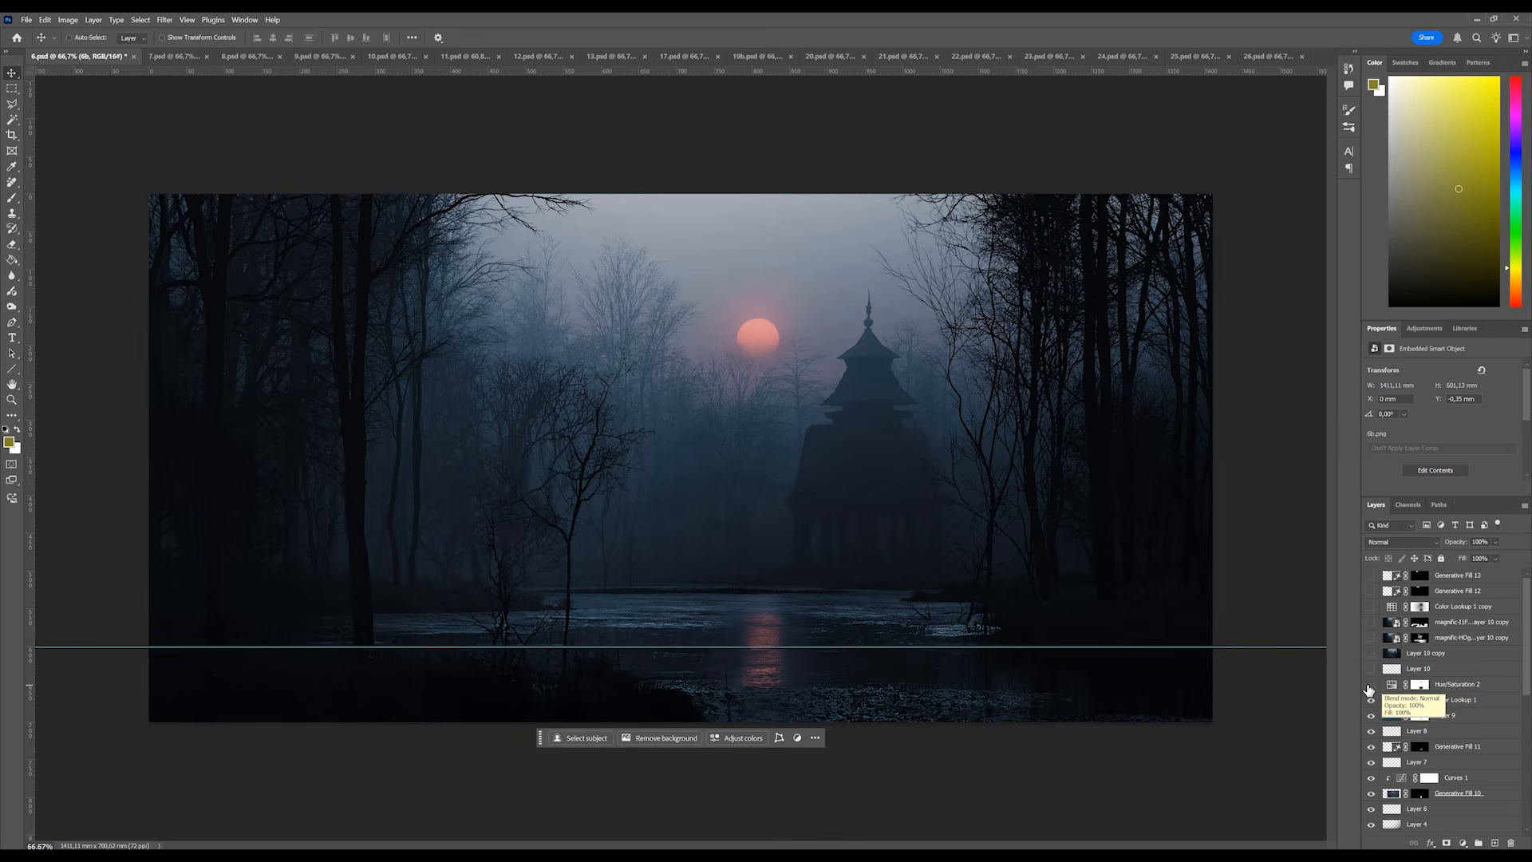
pyautogui.click(1370, 685)
pyautogui.click(1369, 684)
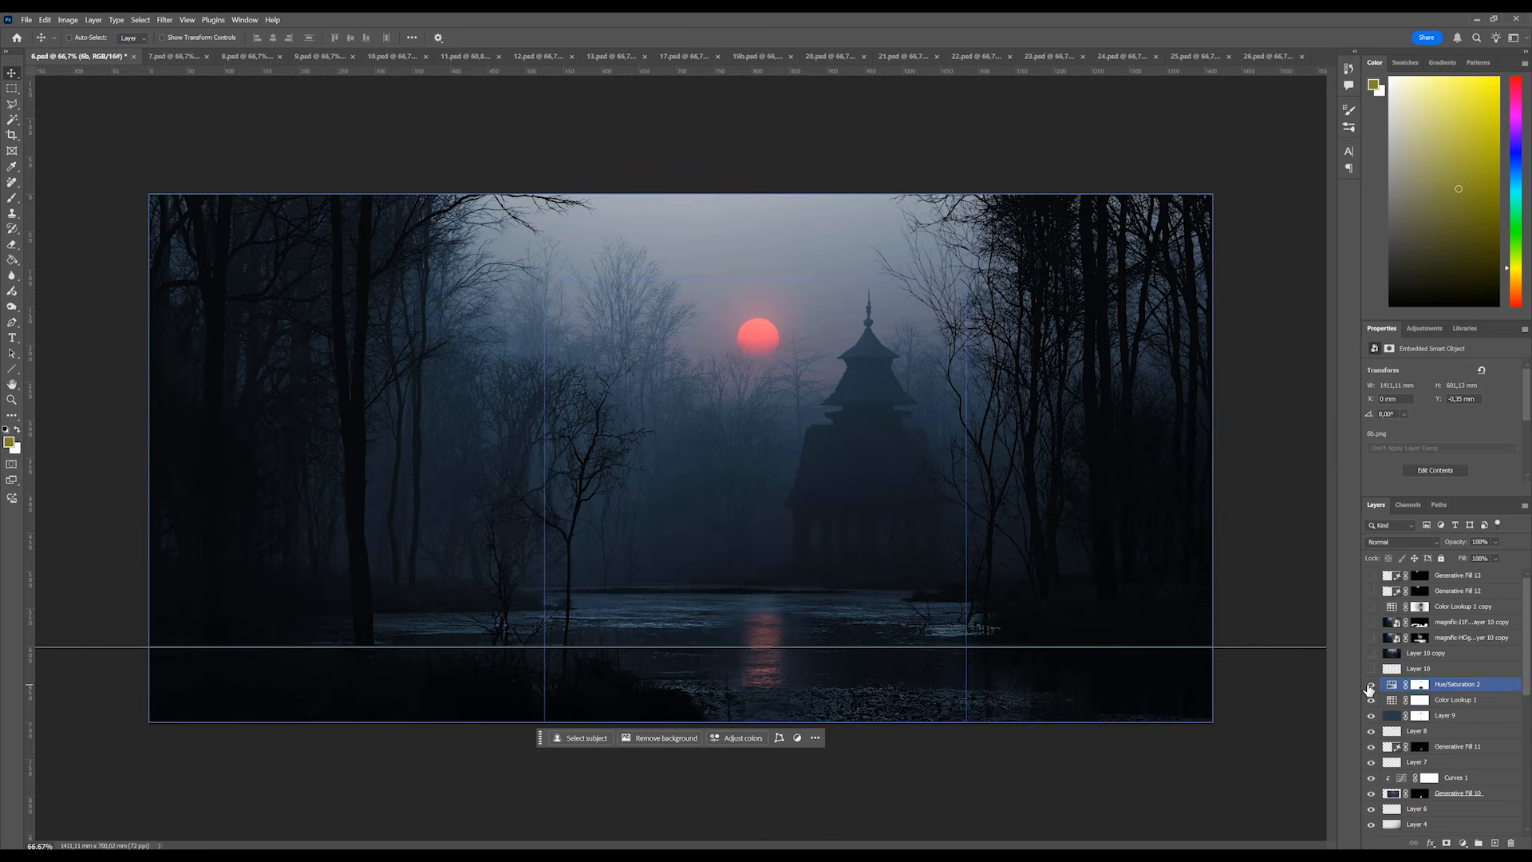
pyautogui.click(1370, 684)
pyautogui.click(1371, 685)
pyautogui.click(1371, 684)
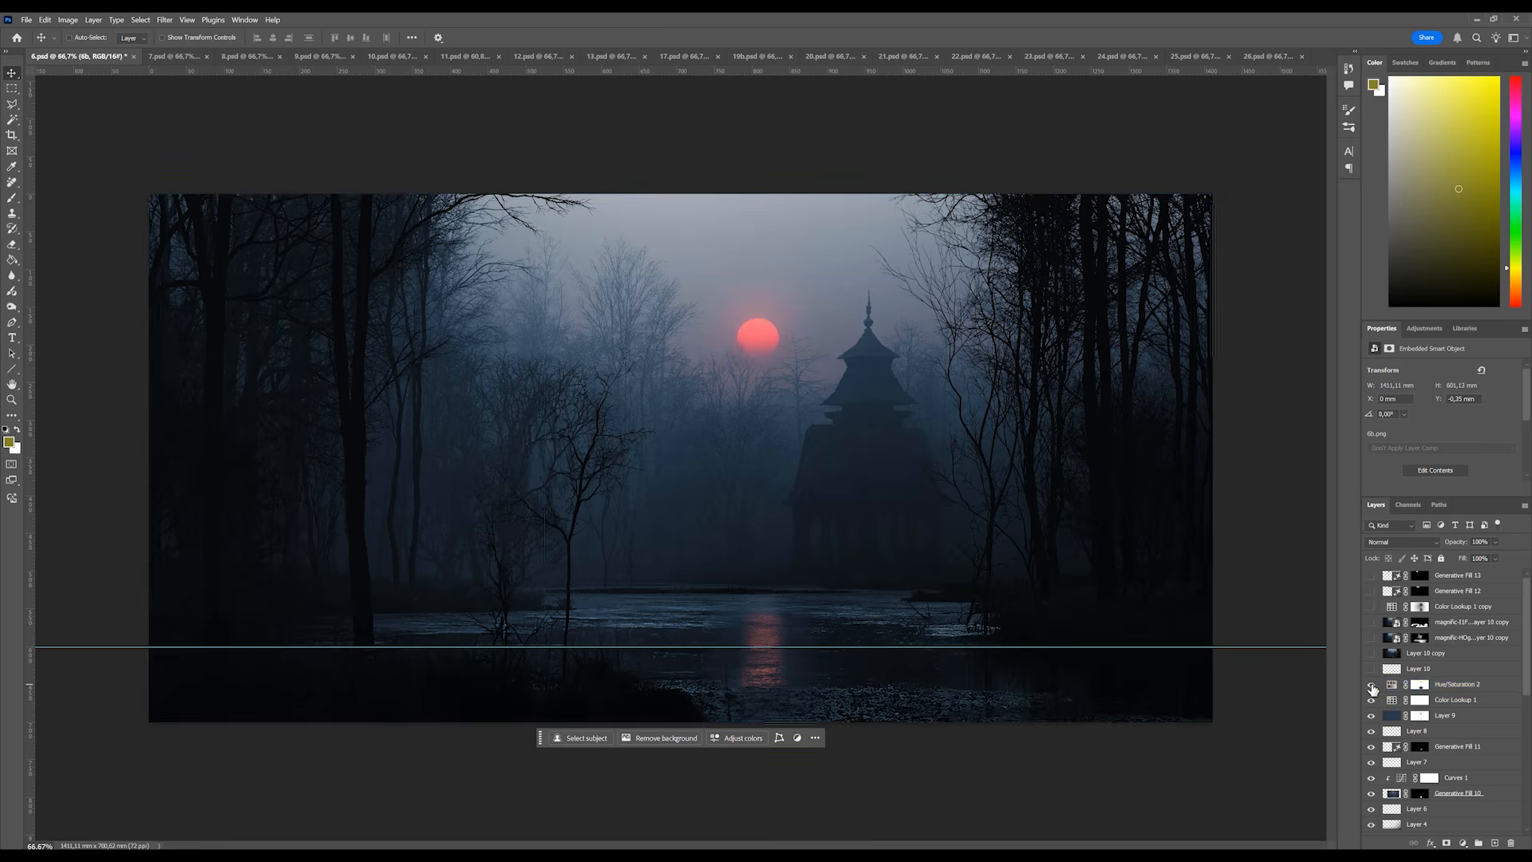
pyautogui.click(1371, 685)
pyautogui.click(1371, 684)
pyautogui.click(1372, 685)
# Show Layer 10, Layer 10 copy and the lower magnific layer to reveal the upscaled version.
pyautogui.click(1371, 669)
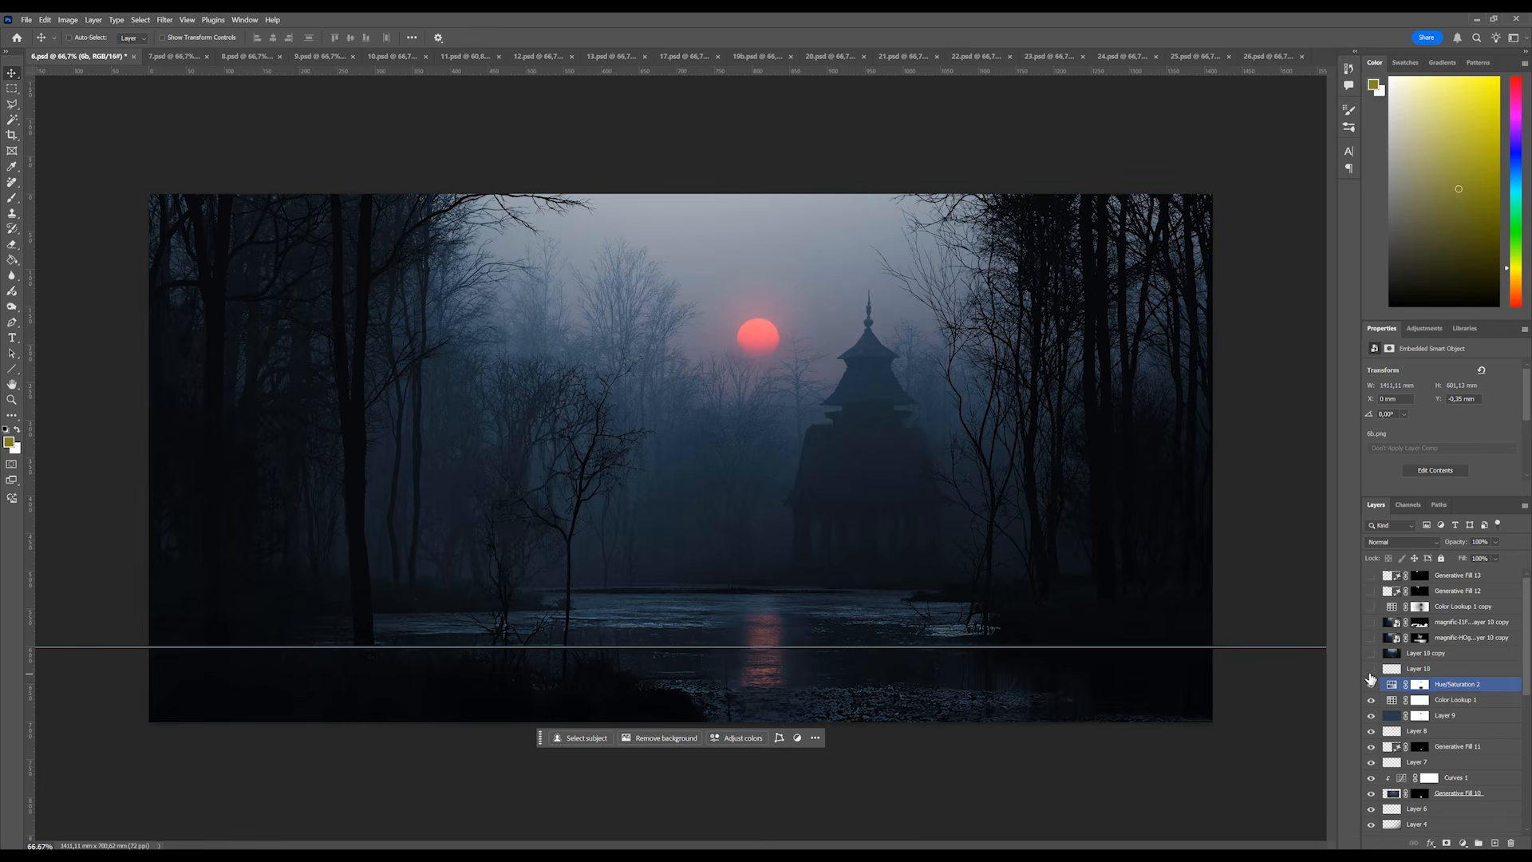
pyautogui.click(1371, 652)
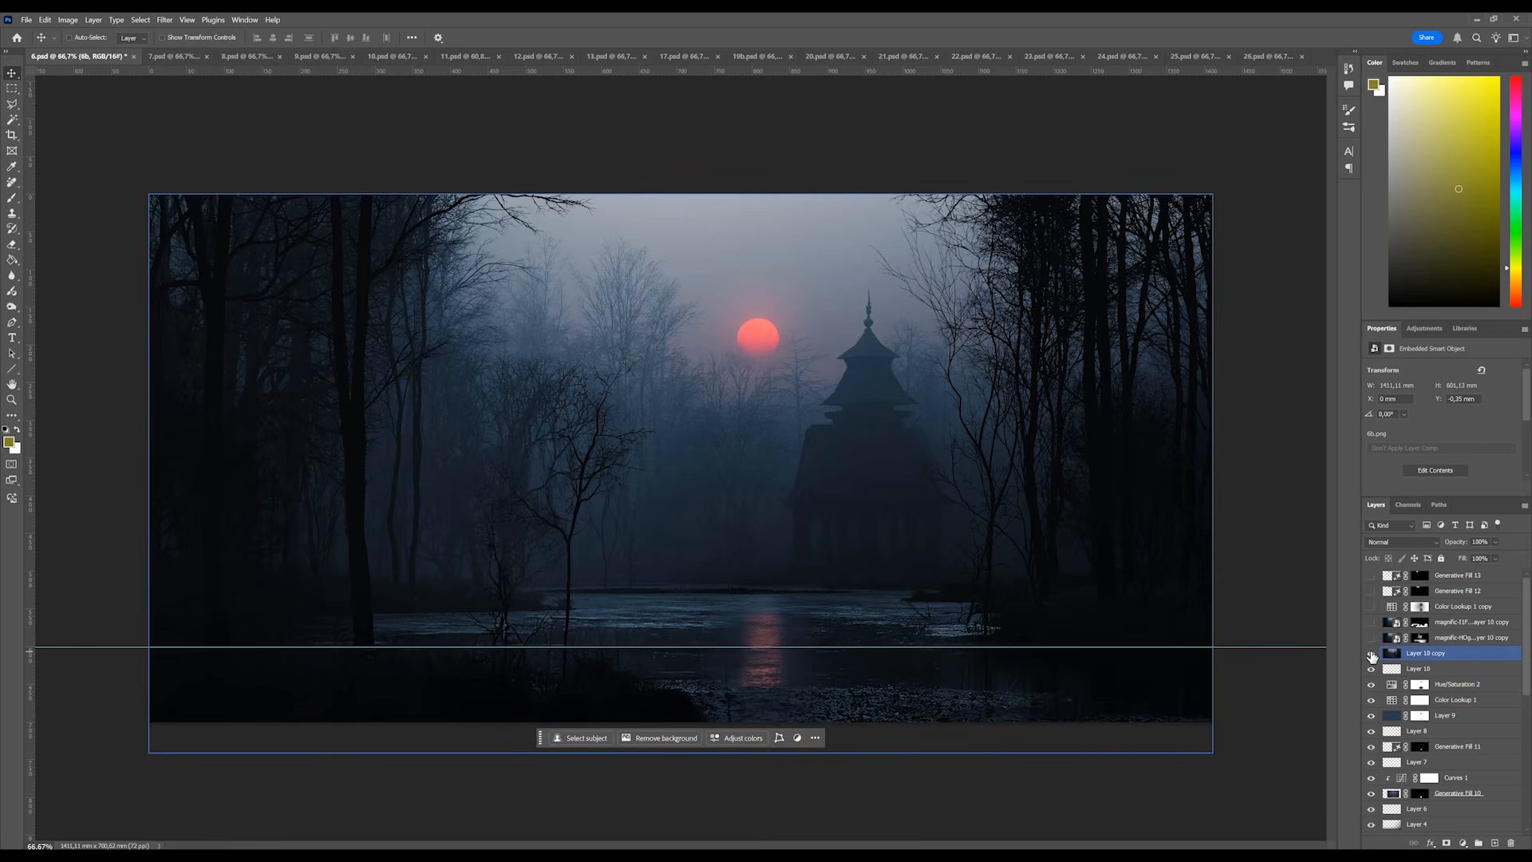
pyautogui.click(1370, 638)
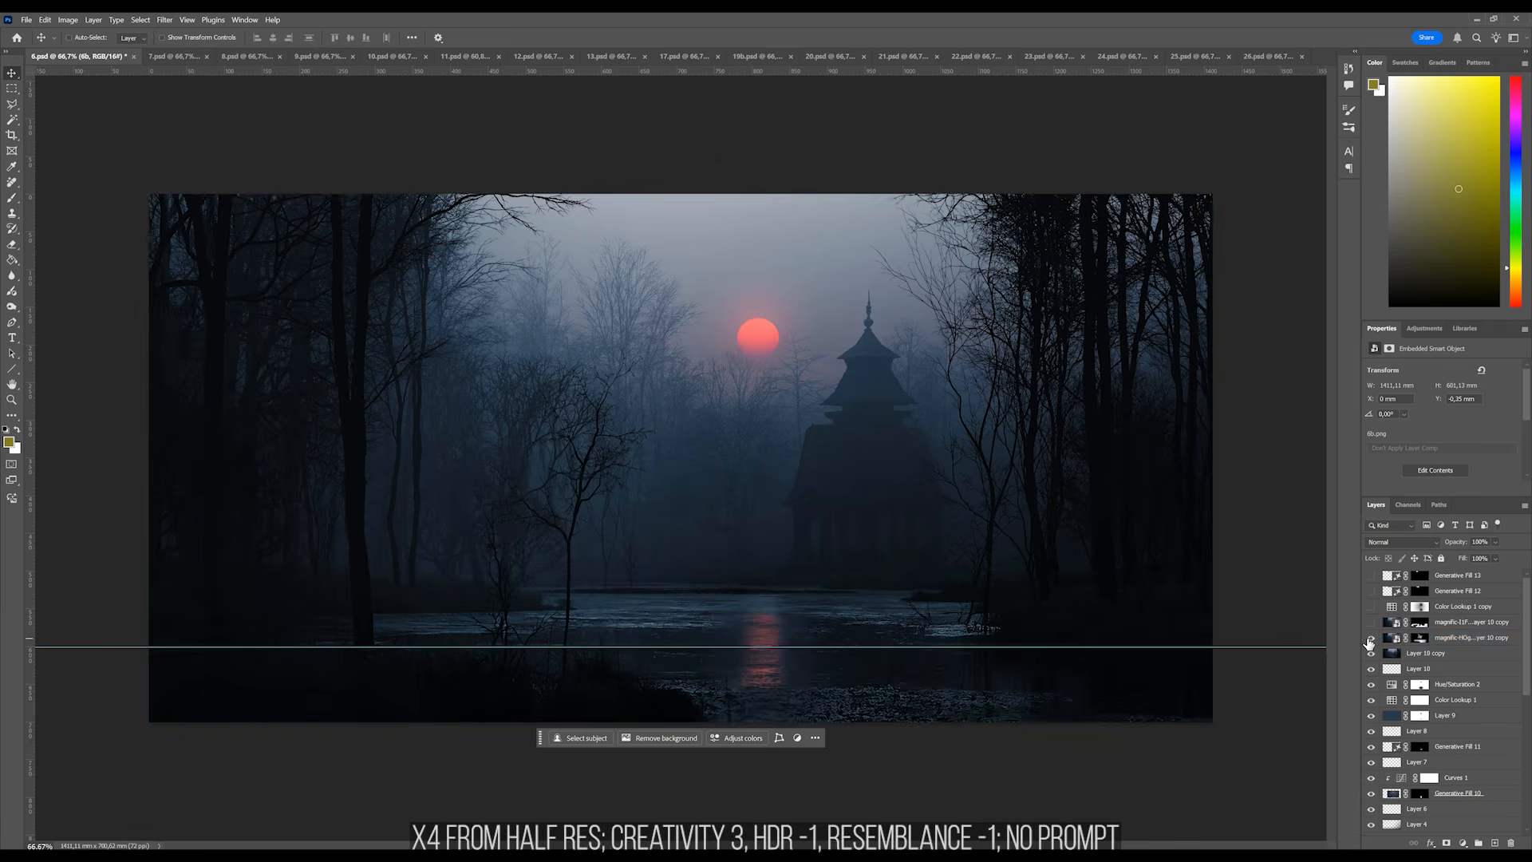
pyautogui.click(1369, 641)
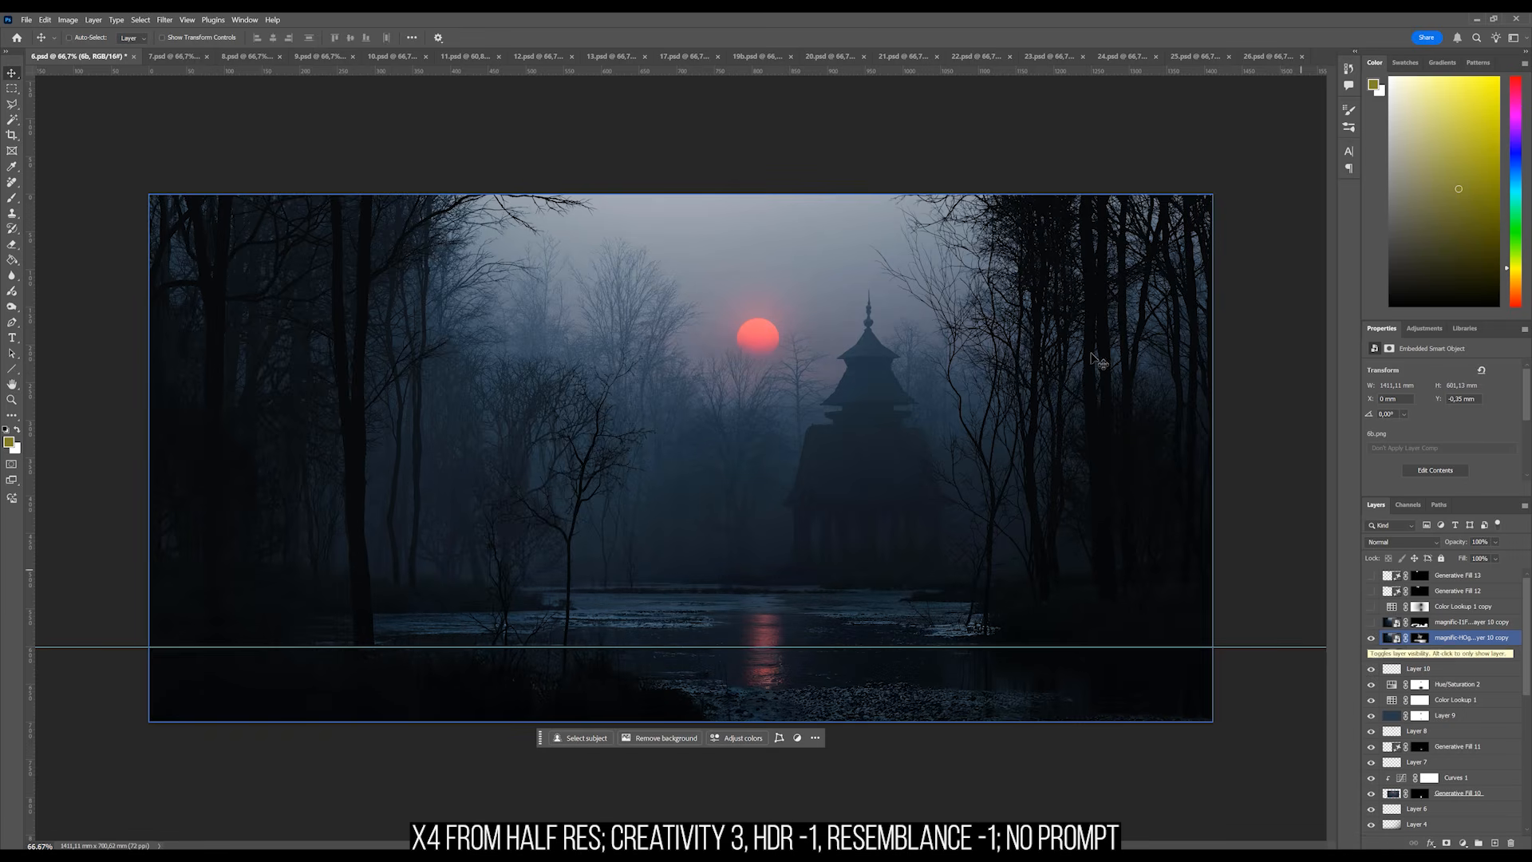
pyautogui.hotkey('alt', '[')
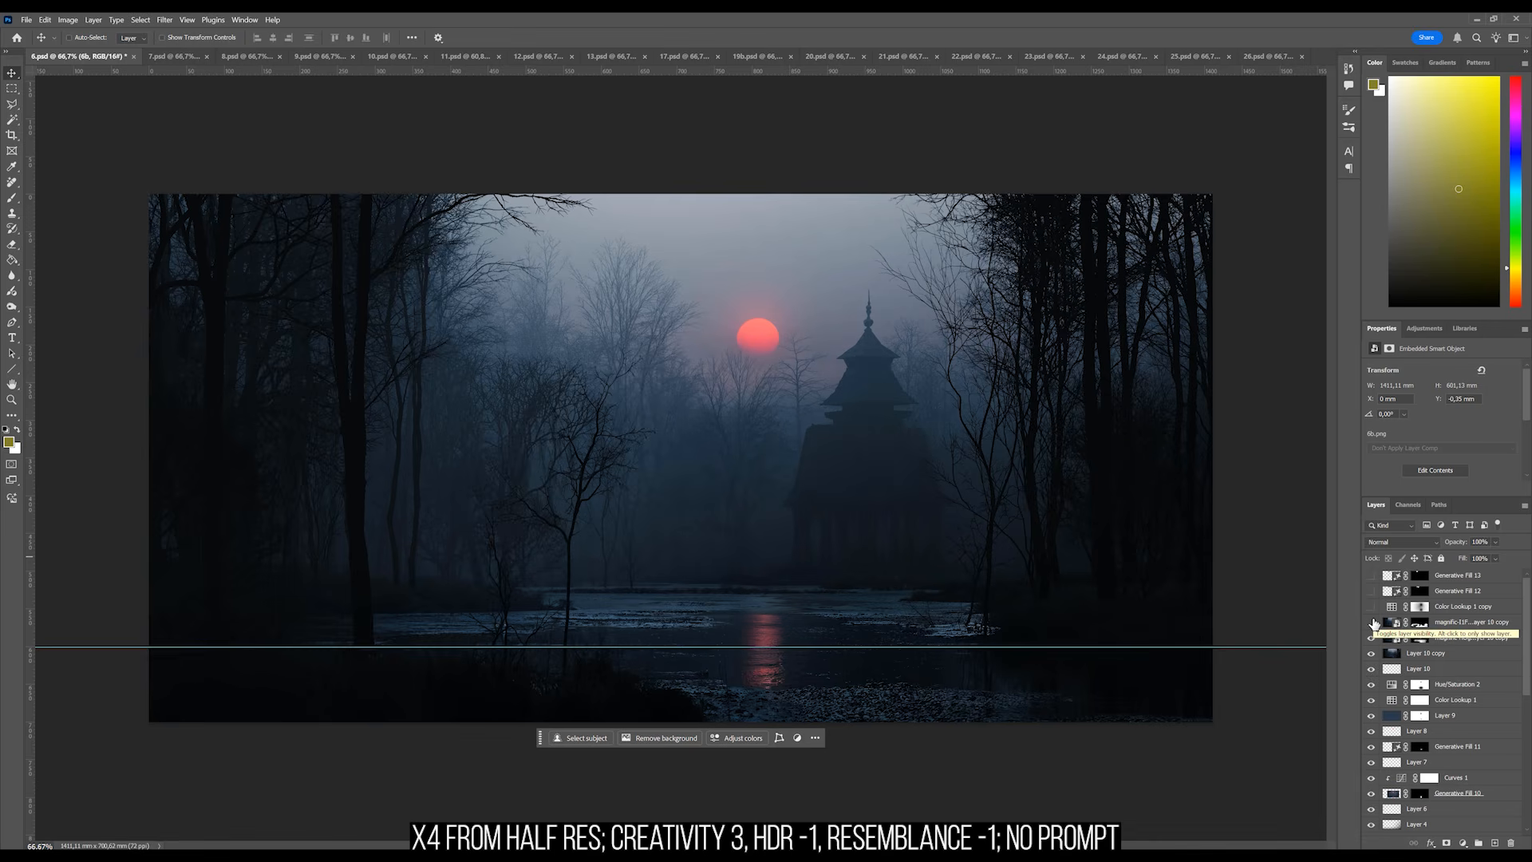
# Show the upper magnific layer and Color Lookup 1 copy, switching the colour lookup off and on to compare before leaving it visible.
pyautogui.click(1373, 623)
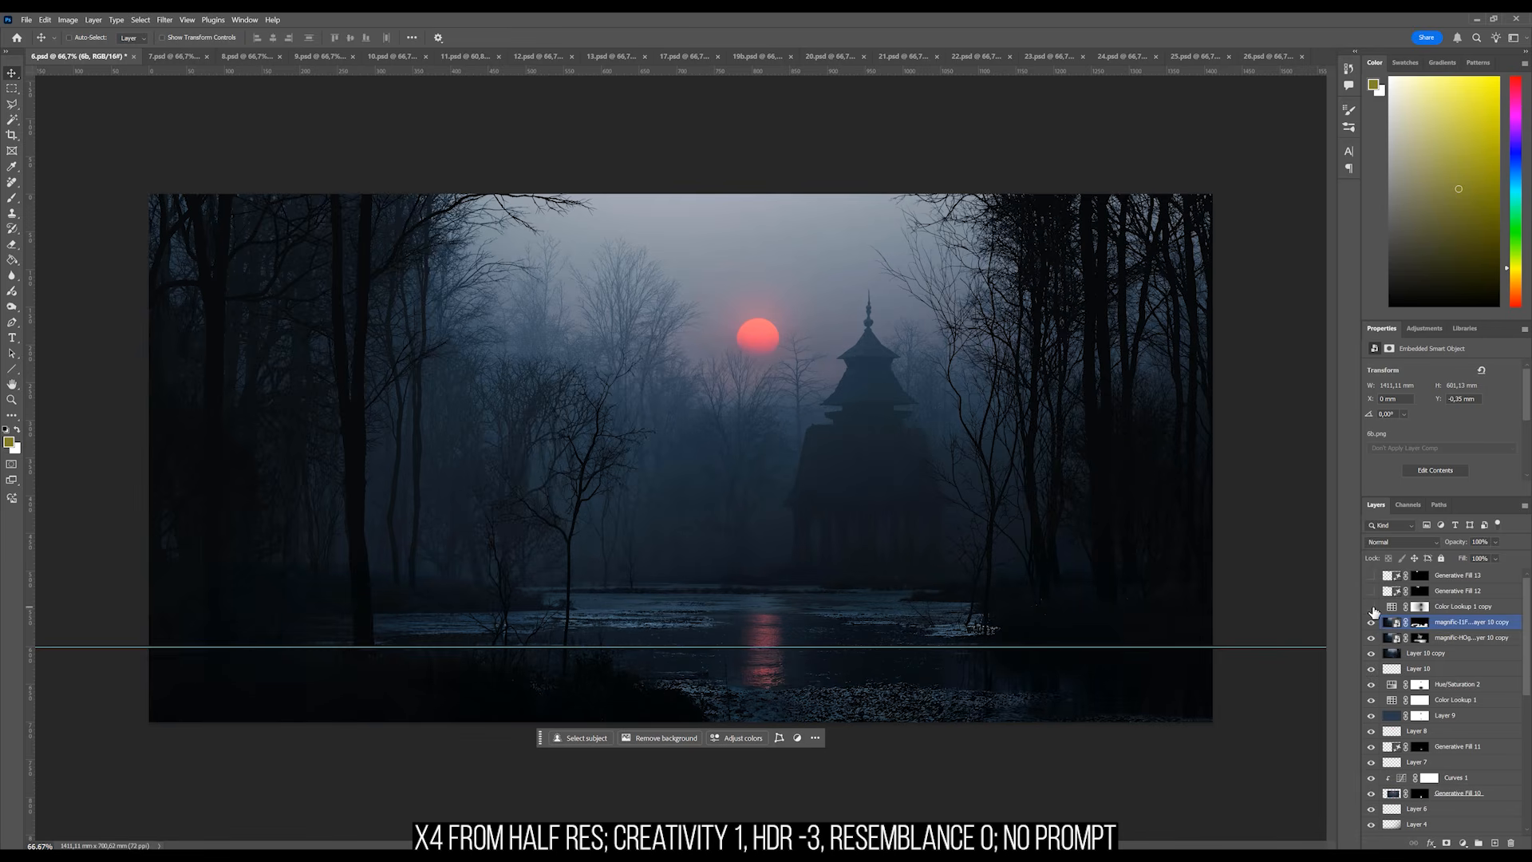
pyautogui.click(1372, 608)
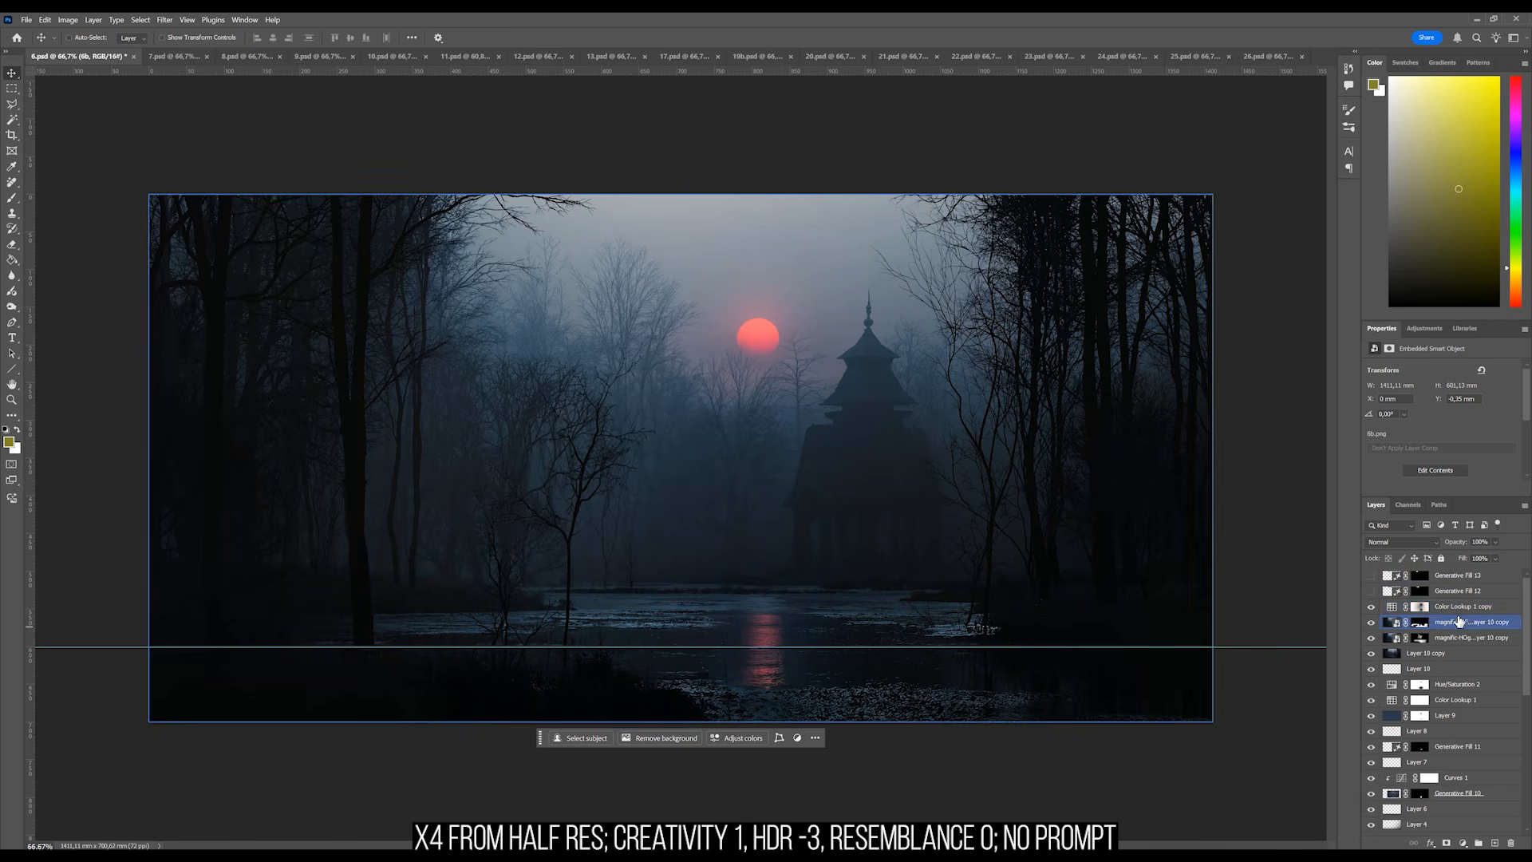
pyautogui.click(1392, 609)
pyautogui.click(1371, 608)
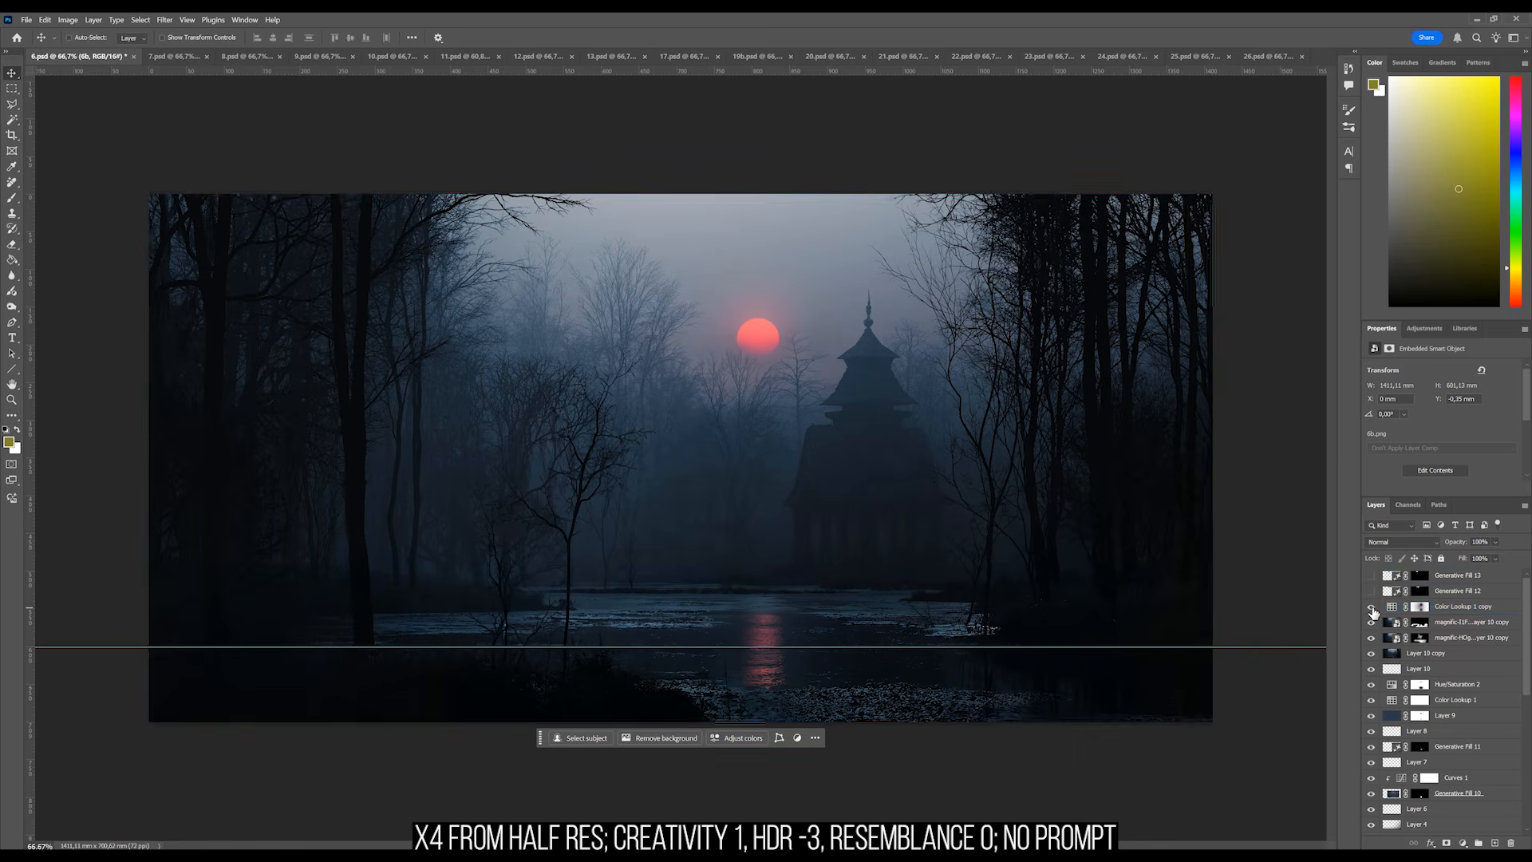
pyautogui.click(1371, 608)
pyautogui.click(1372, 608)
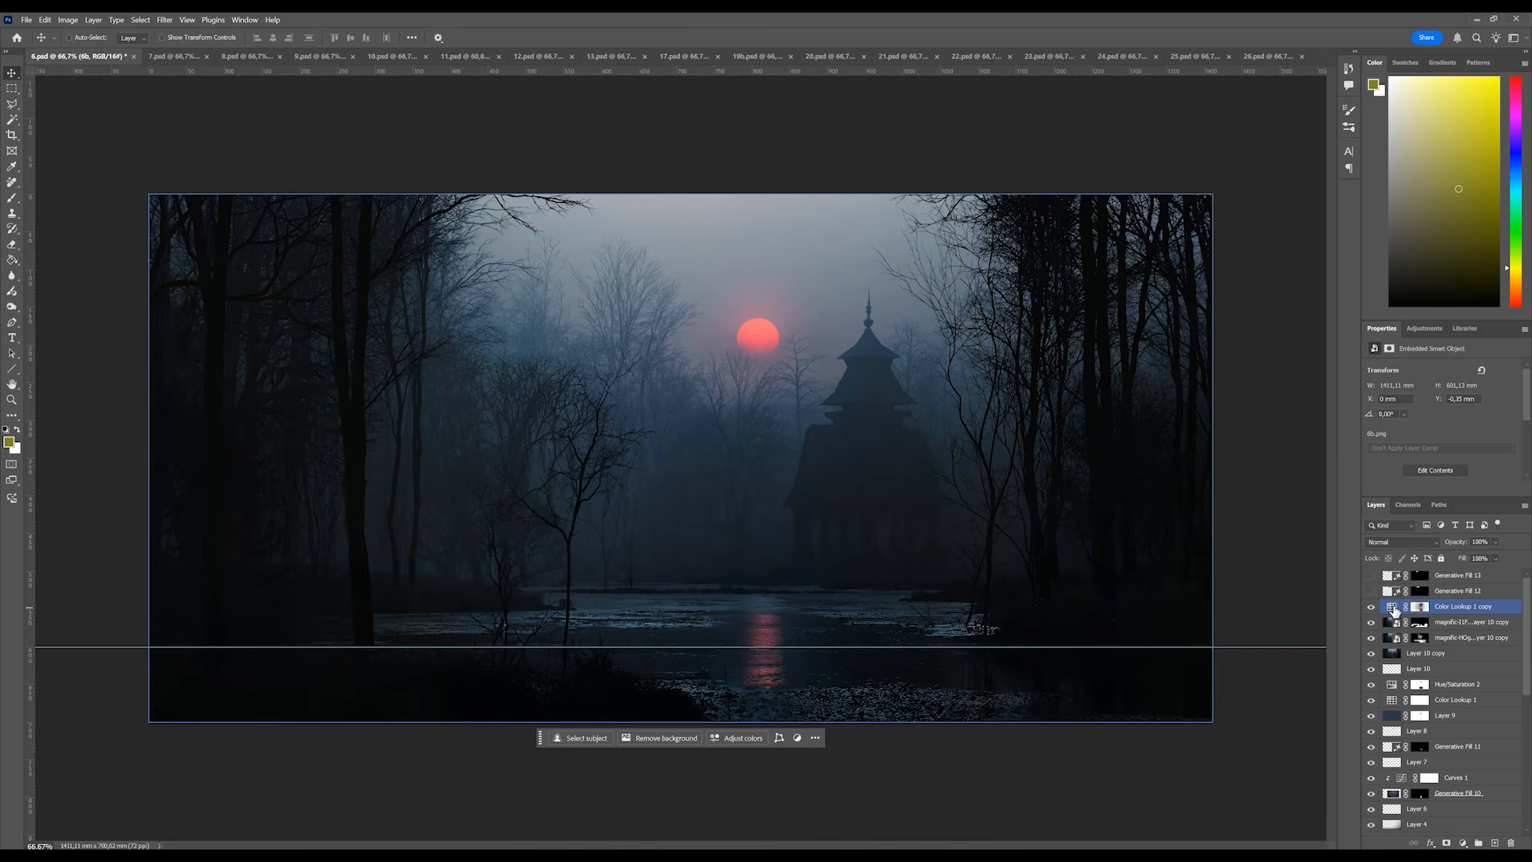
# Show Generative Fill 12, switching it off and on to compare, and show Generative Fill 13.
pyautogui.click(1369, 591)
pyautogui.click(1370, 593)
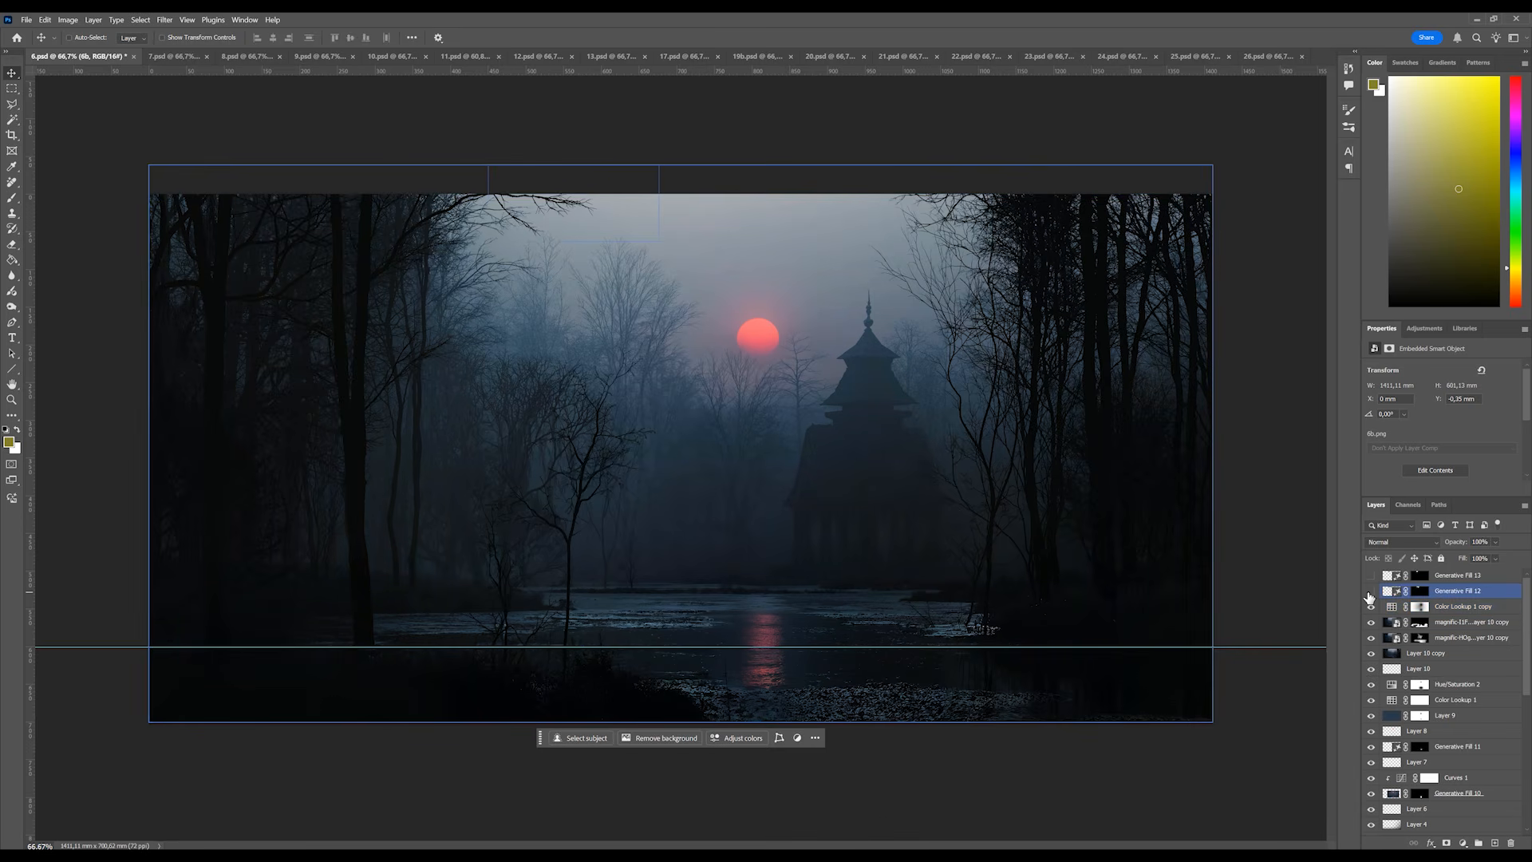
pyautogui.click(1369, 593)
pyautogui.click(1369, 578)
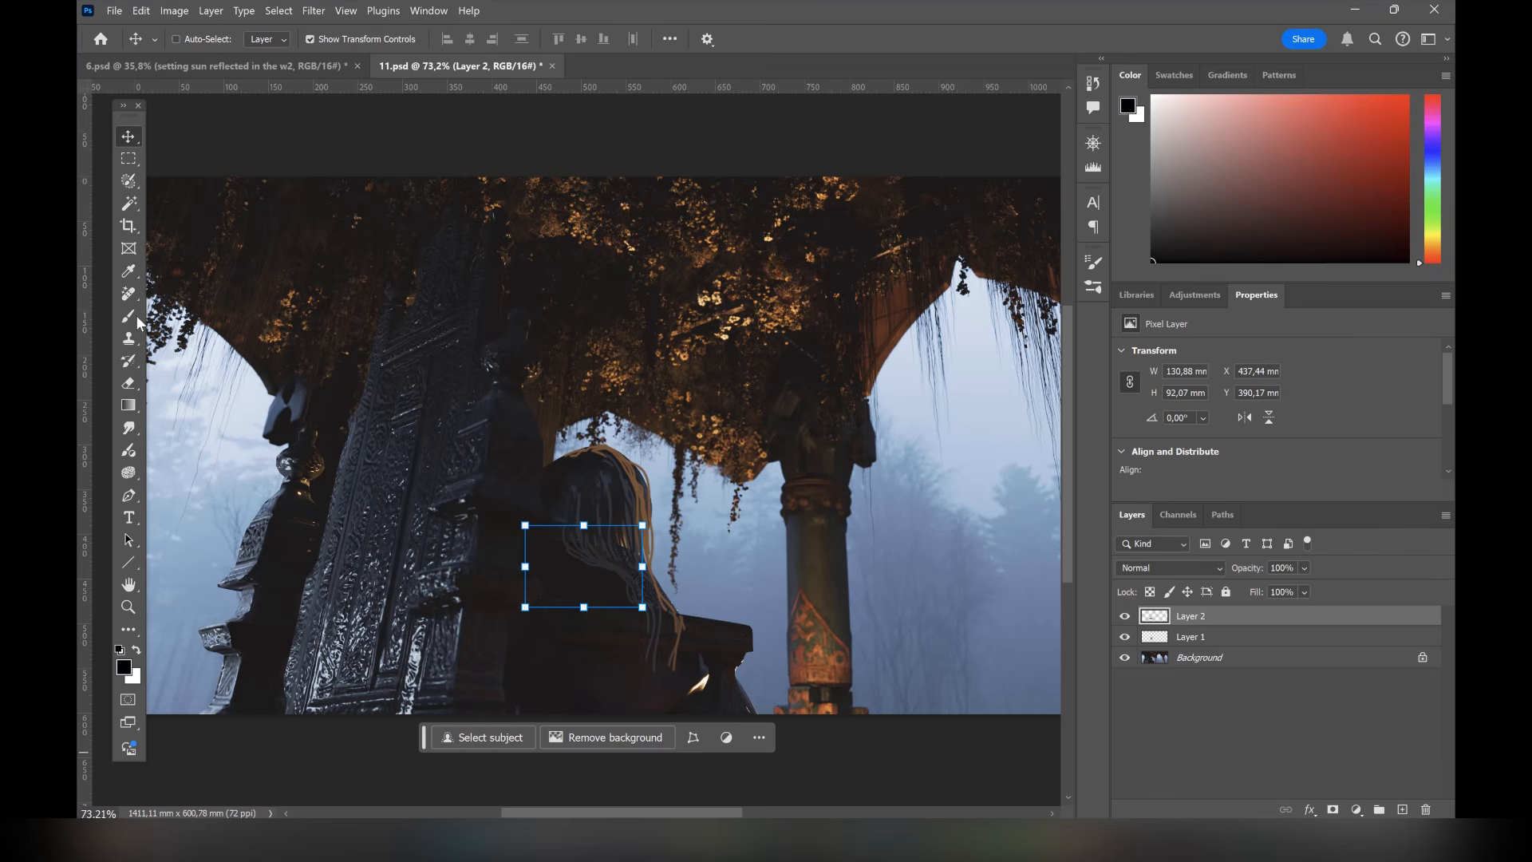
# On Layer 2 of 11.psd, sample the dark hair colour for painting and choose the hard round brush (Zaokrąglony twardy).
pyautogui.click(136, 319)
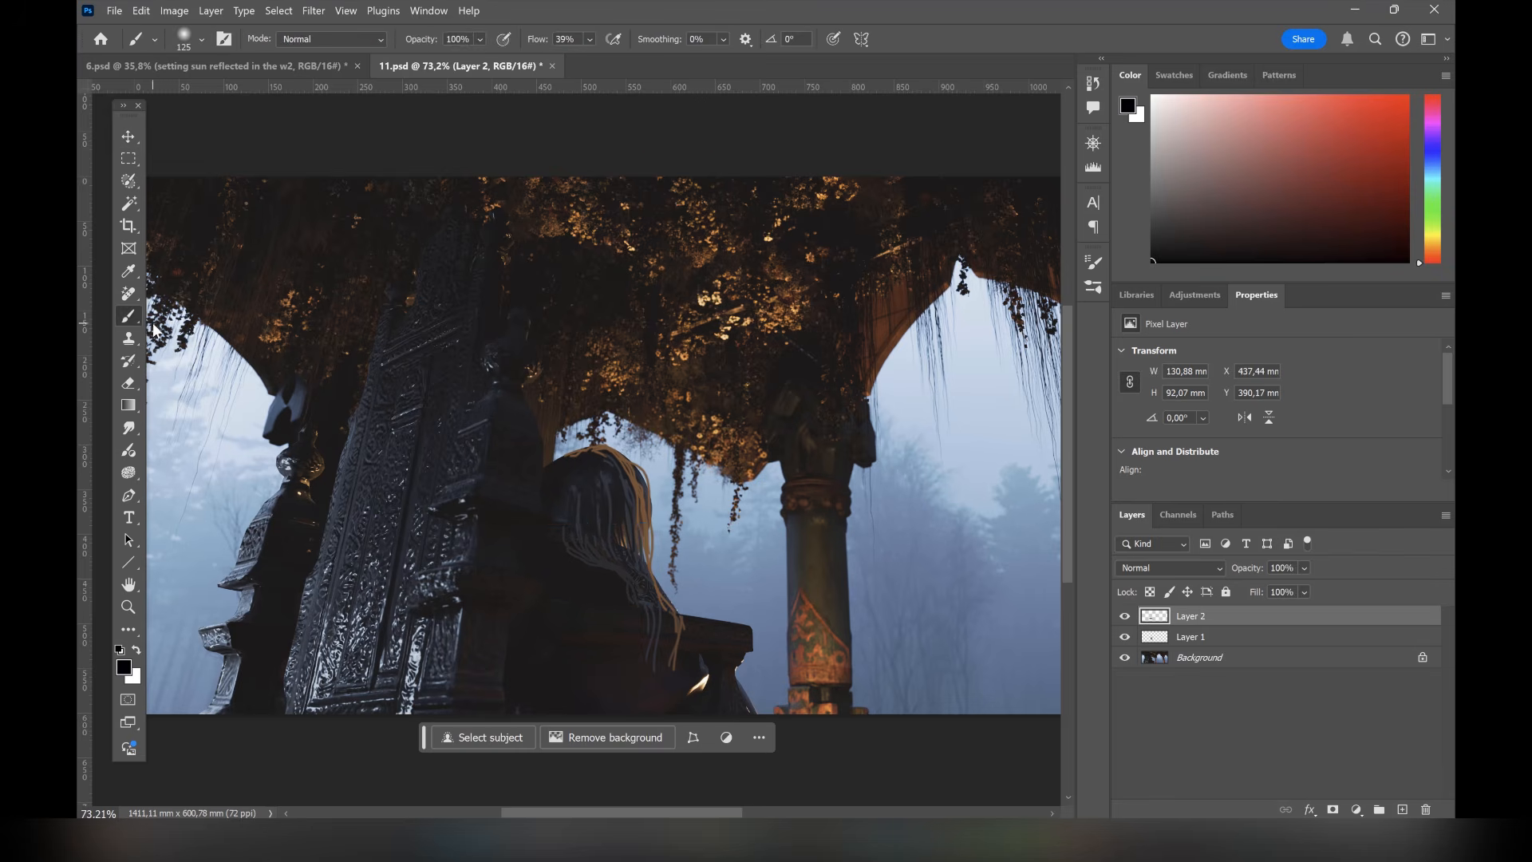
pyautogui.scroll(7, 460, 411)
pyautogui.keyDown('alt'); pyautogui.click(748, 562); pyautogui.keyUp('alt')
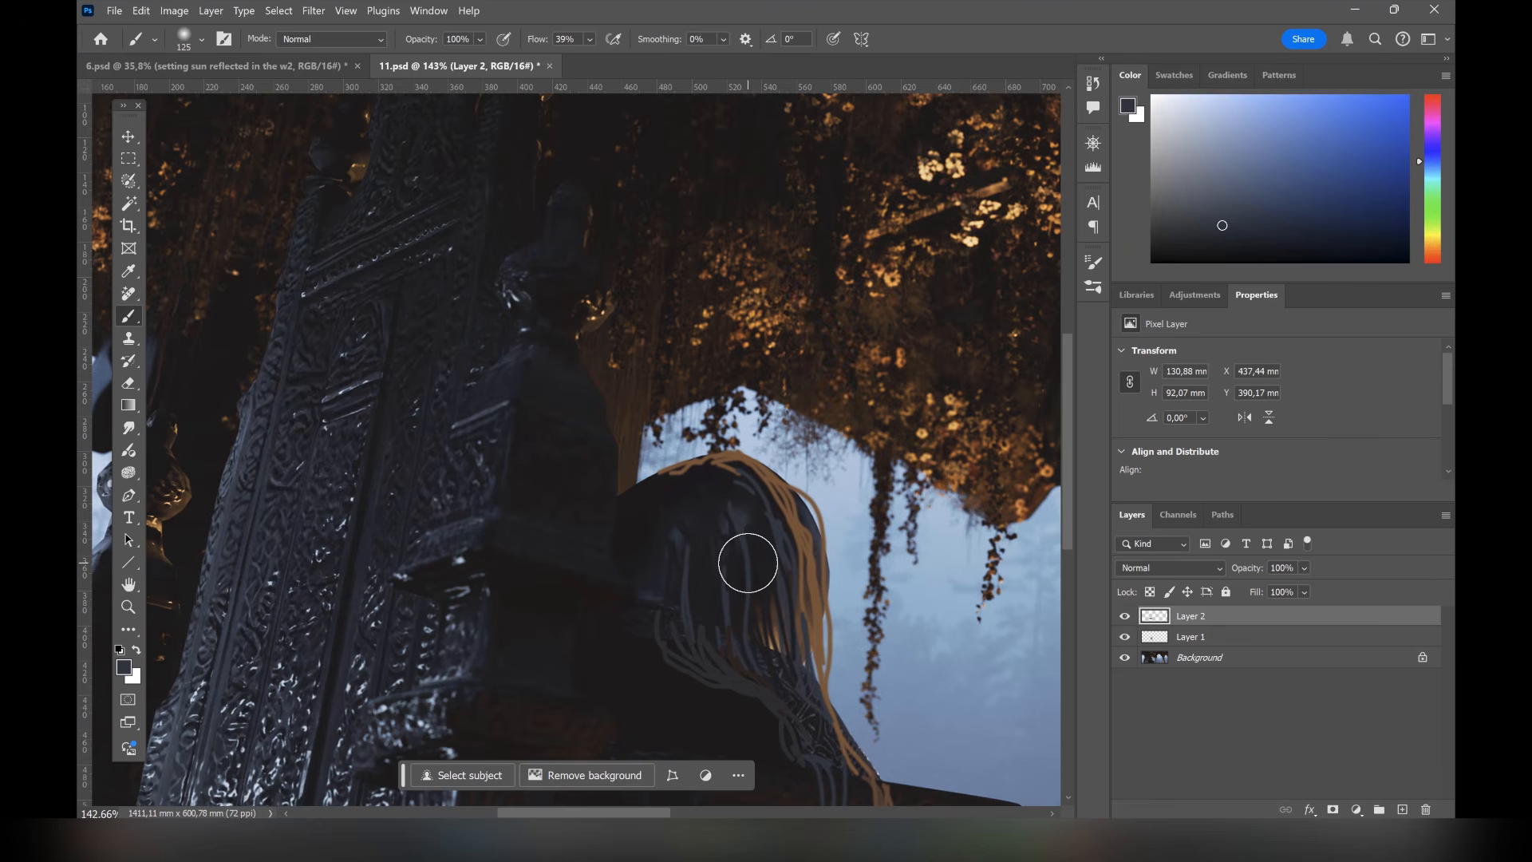
pyautogui.click(202, 39)
pyautogui.click(231, 319)
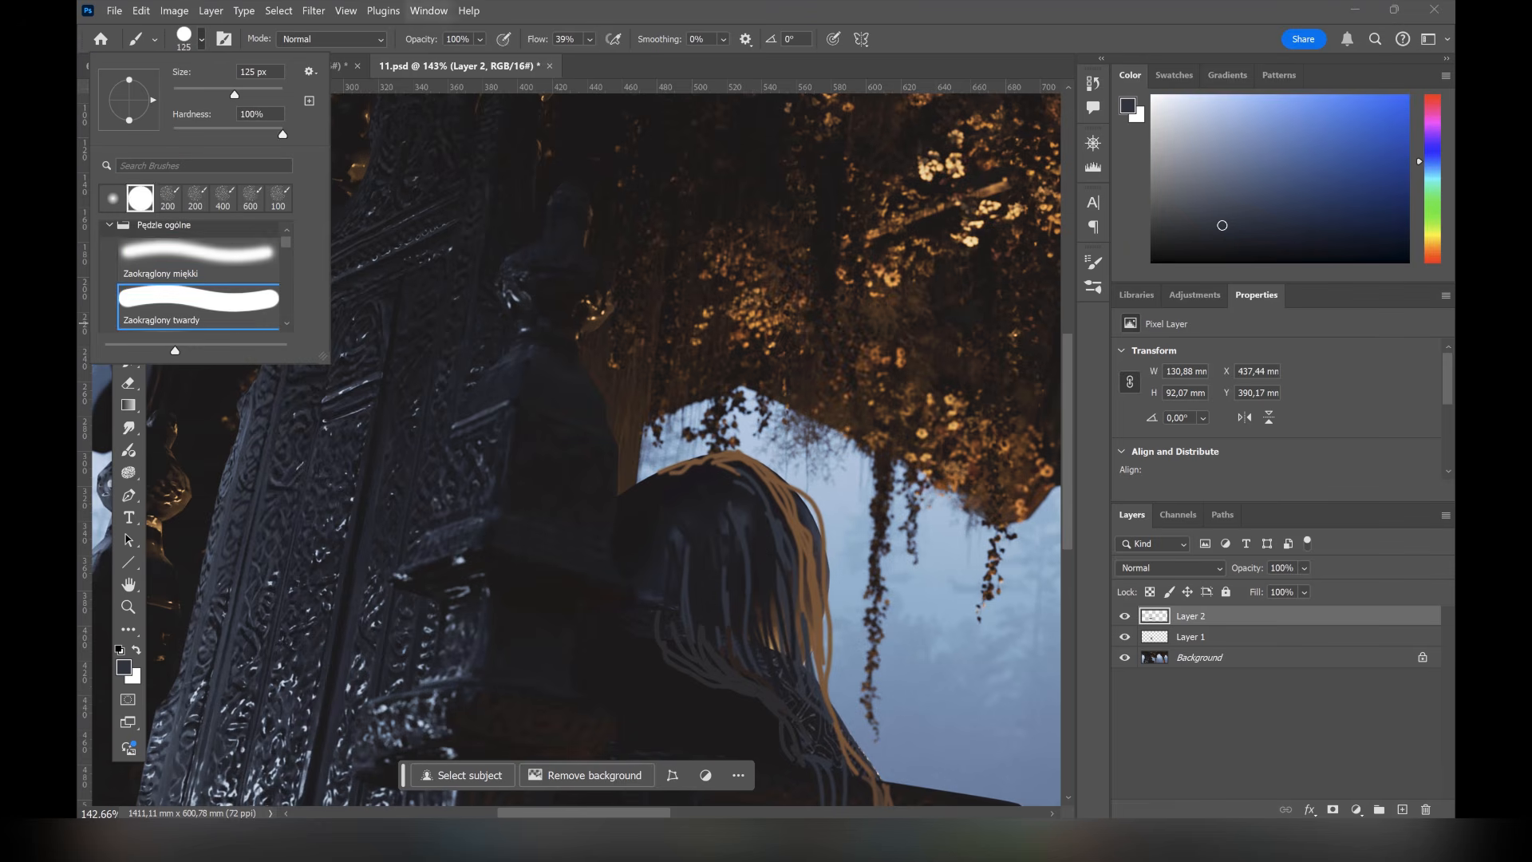
pyautogui.click(778, 6)
# Reduce the brush size to about 8 px for painting fine hair strands.
pyautogui.press('[')
pyautogui.press('[')
pyautogui.press('[')
pyautogui.press('[')
pyautogui.press('[')
pyautogui.press('[')
pyautogui.press('[')
pyautogui.press('[')
pyautogui.press('[')
pyautogui.press('[')
pyautogui.press('[')
pyautogui.press('[')
pyautogui.press('[')
pyautogui.press('[')
pyautogui.press('[')
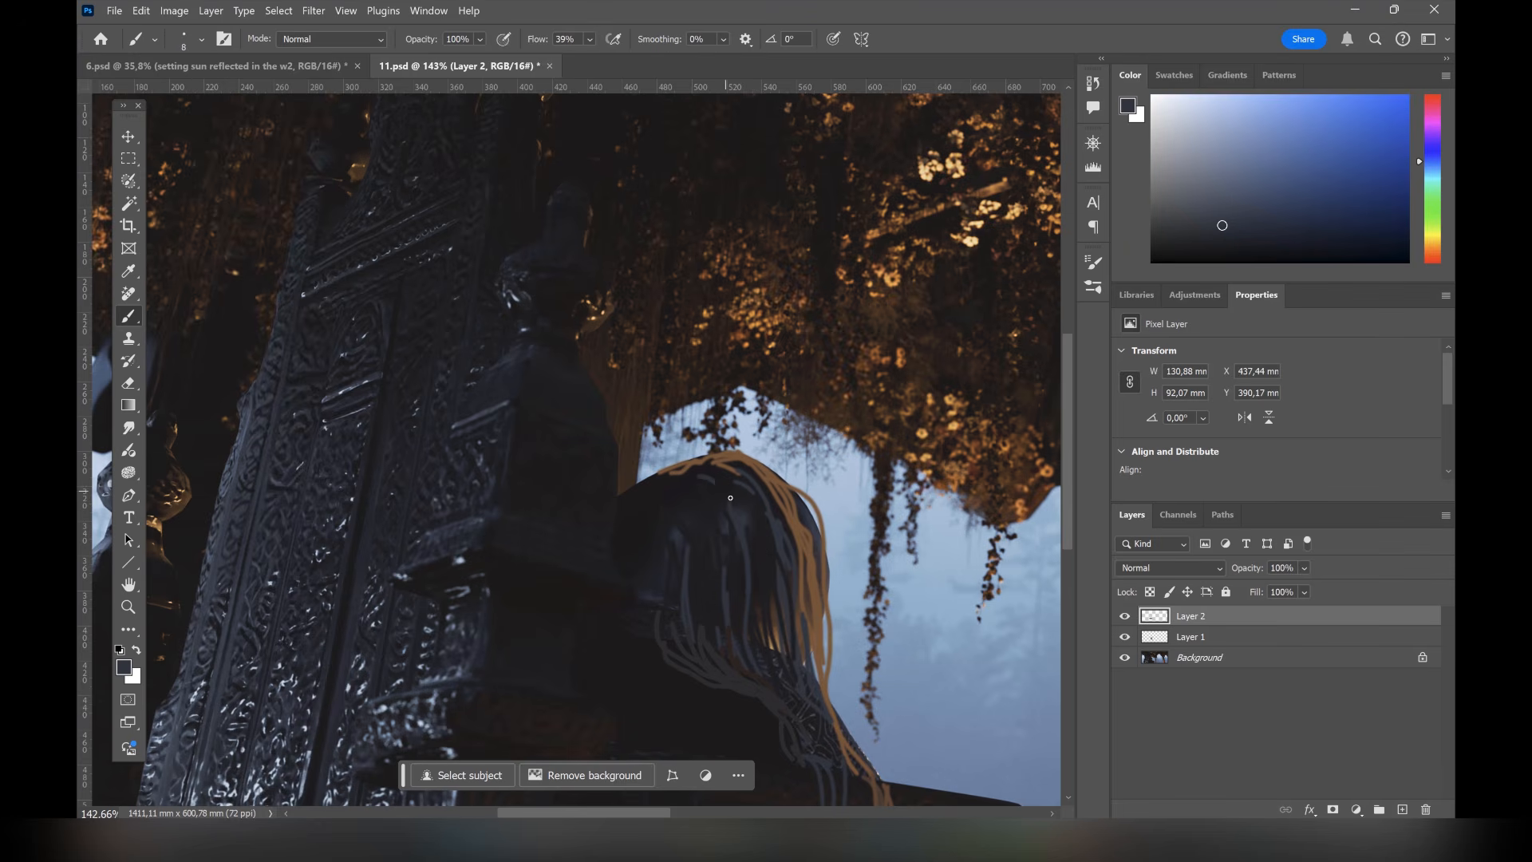
# Paint blue-grey and near-black strands through the figure's hair on Layer 2, and sample brown from its lit side.
pyautogui.moveTo(722, 477); pyautogui.dragTo(758, 527)
pyautogui.moveTo(669, 484)
pyautogui.mouseDown()
pyautogui.moveTo(689, 515)
pyautogui.moveTo(657, 501)
pyautogui.moveTo(672, 522)
pyautogui.moveTo(659, 572)
pyautogui.mouseUp()
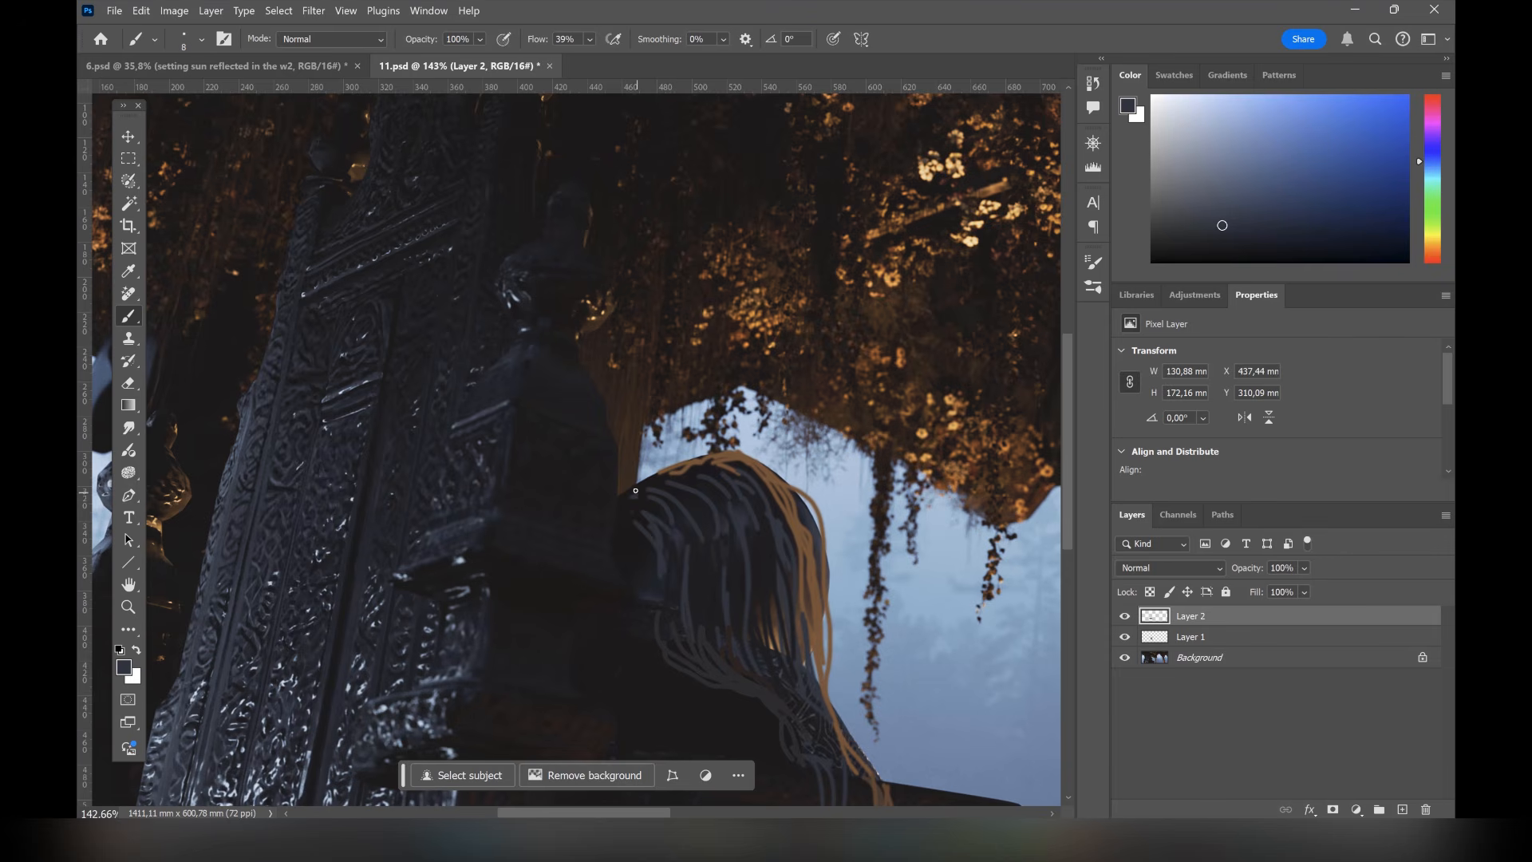
pyautogui.keyDown('alt'); pyautogui.click(718, 640); pyautogui.keyUp('alt')
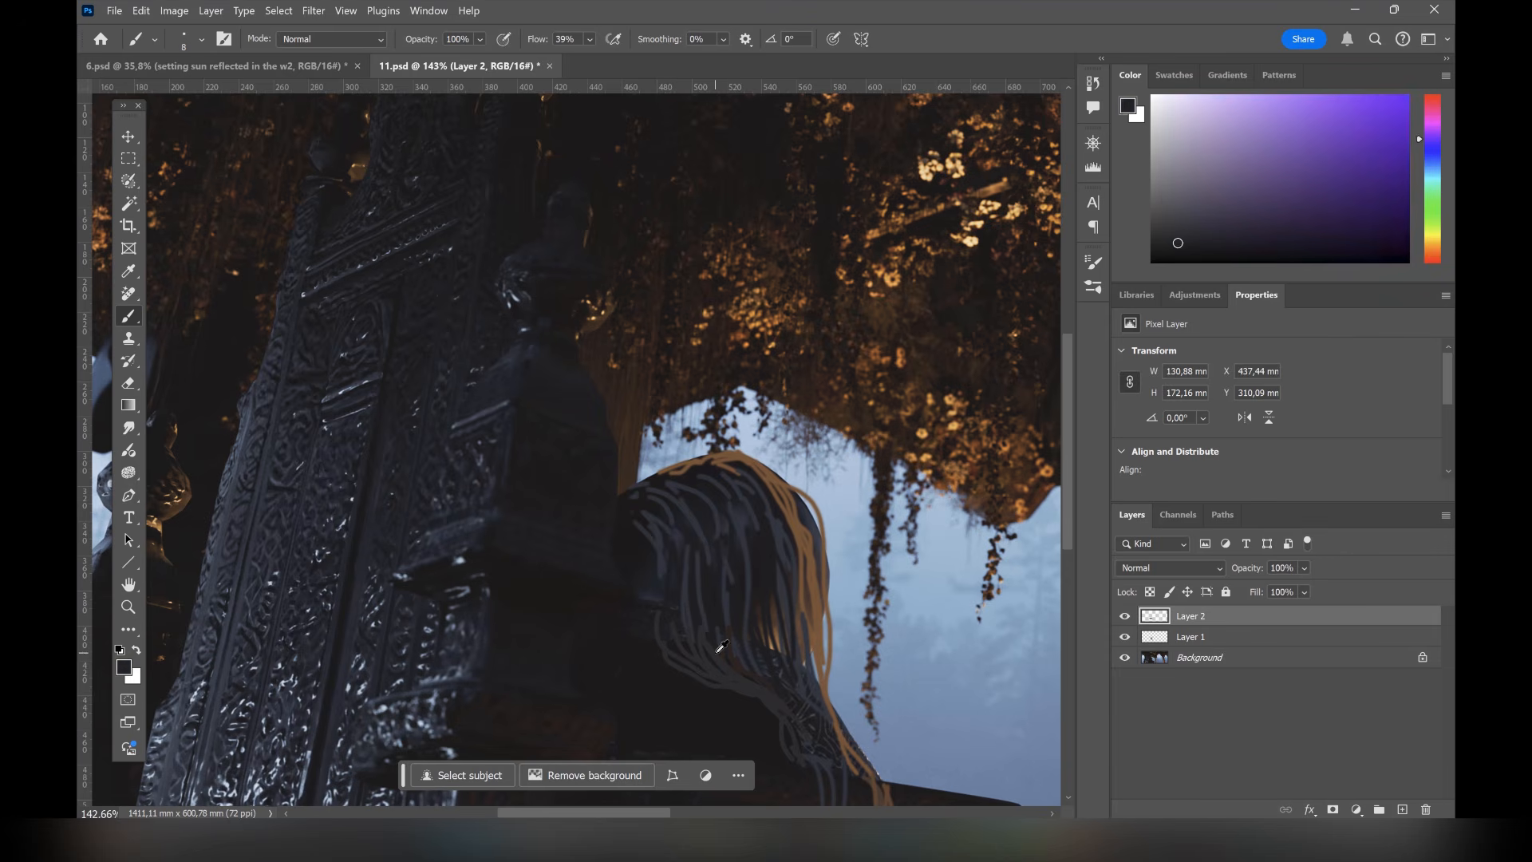
pyautogui.moveTo(718, 640)
pyautogui.mouseDown()
pyautogui.moveTo(721, 550)
pyautogui.moveTo(768, 548)
pyautogui.moveTo(769, 590)
pyautogui.mouseUp()
pyautogui.keyDown('alt'); pyautogui.click(794, 511); pyautogui.keyUp('alt')
pyautogui.scroll(-5, 735, 508)
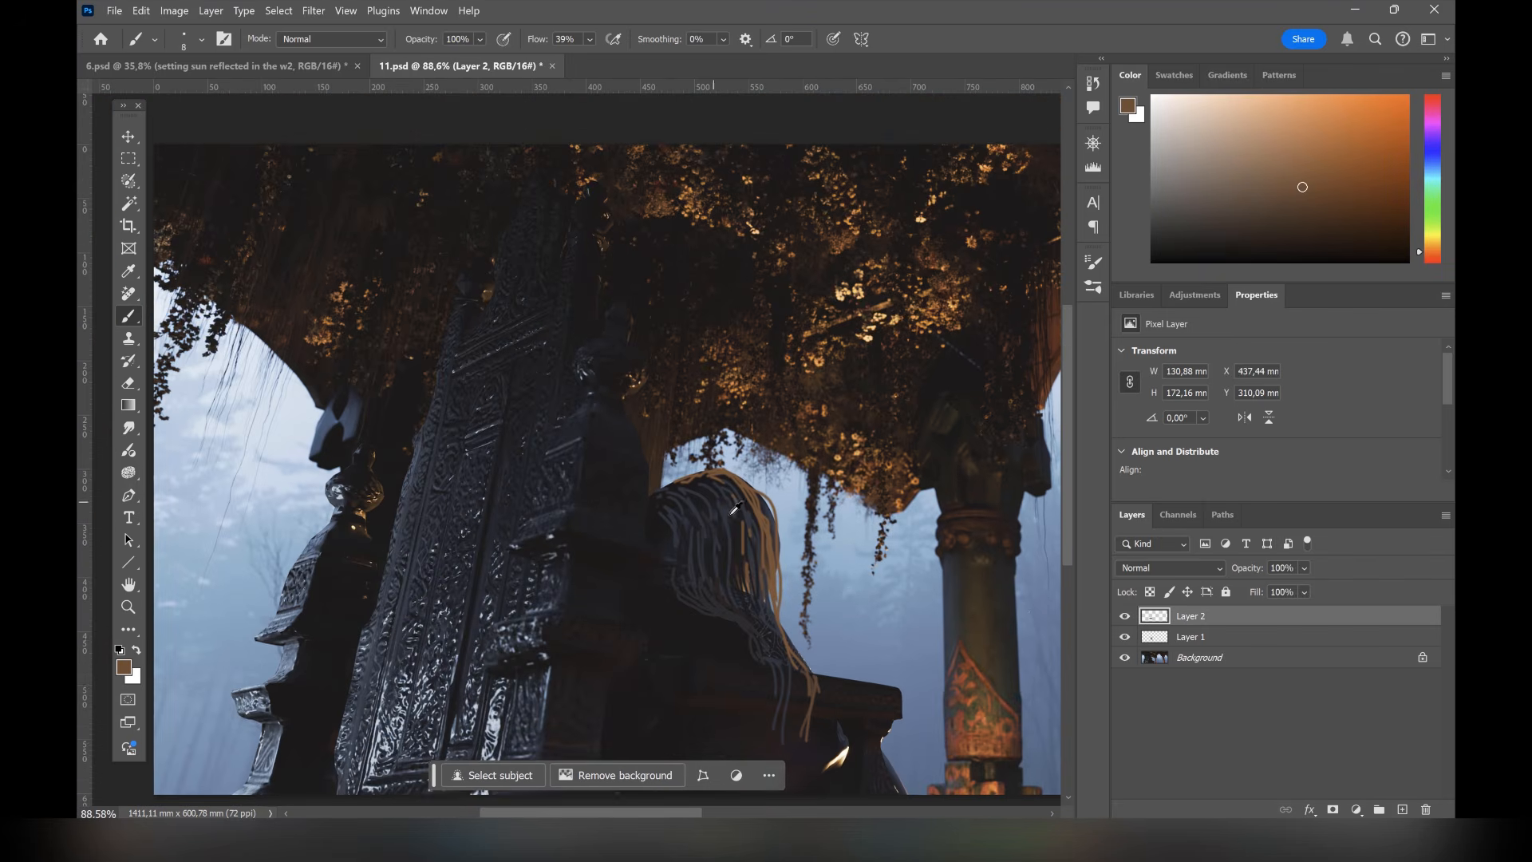
pyautogui.scroll(-1, 736, 508)
# Select the whole painted hair shape with the Selection Brush at 36% opacity and a brush size of 40.
pyautogui.click(129, 181)
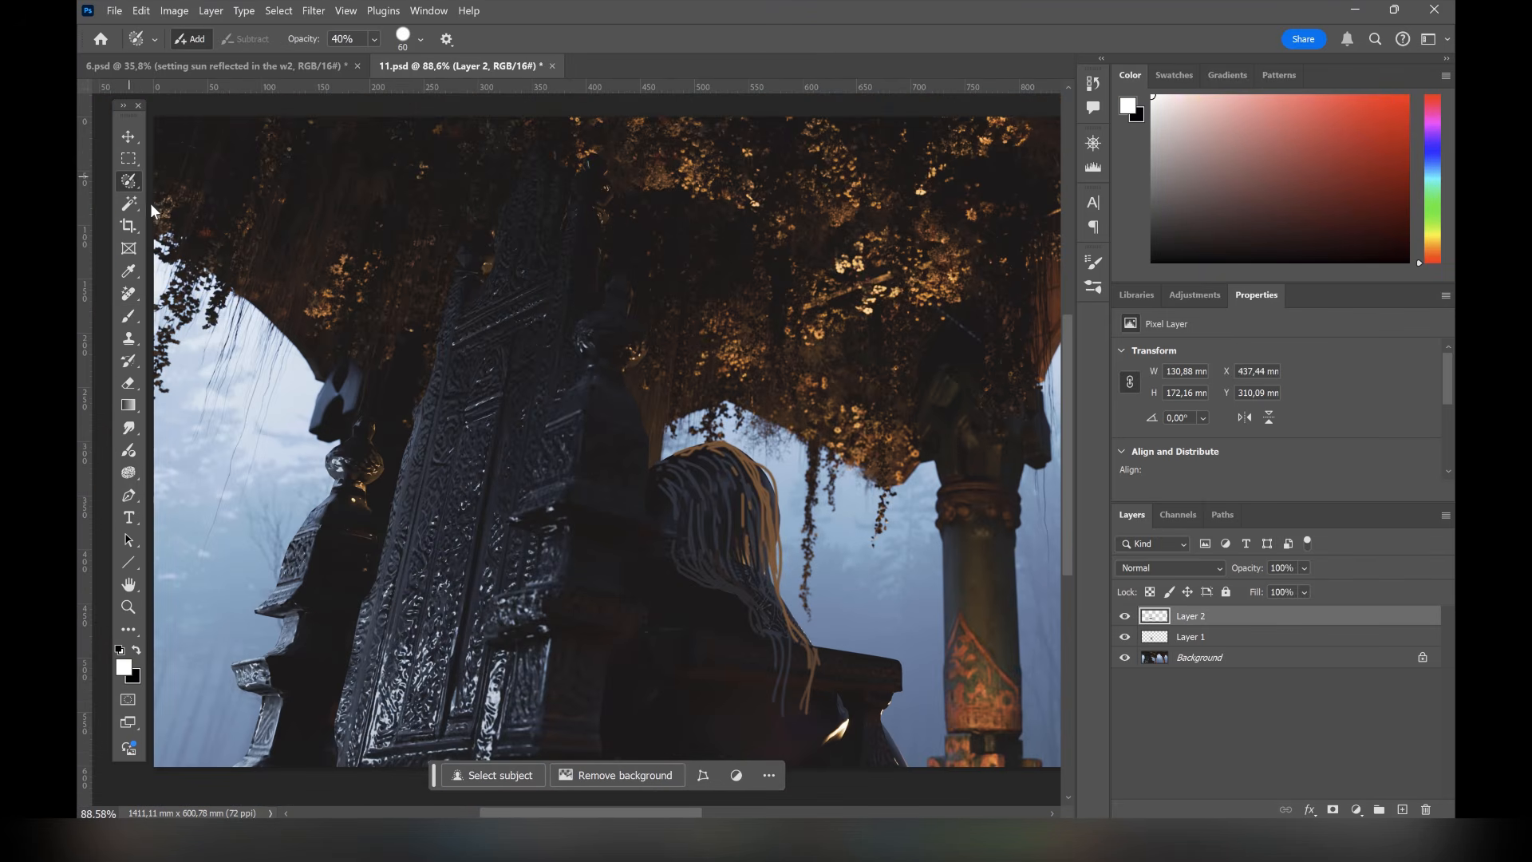
pyautogui.click(373, 39)
pyautogui.moveTo(390, 60); pyautogui.dragTo(390, 60)
pyautogui.moveTo(679, 452)
pyautogui.mouseDown()
pyautogui.moveTo(762, 463)
pyautogui.moveTo(822, 684)
pyautogui.moveTo(734, 609)
pyautogui.moveTo(682, 458)
pyautogui.mouseUp()
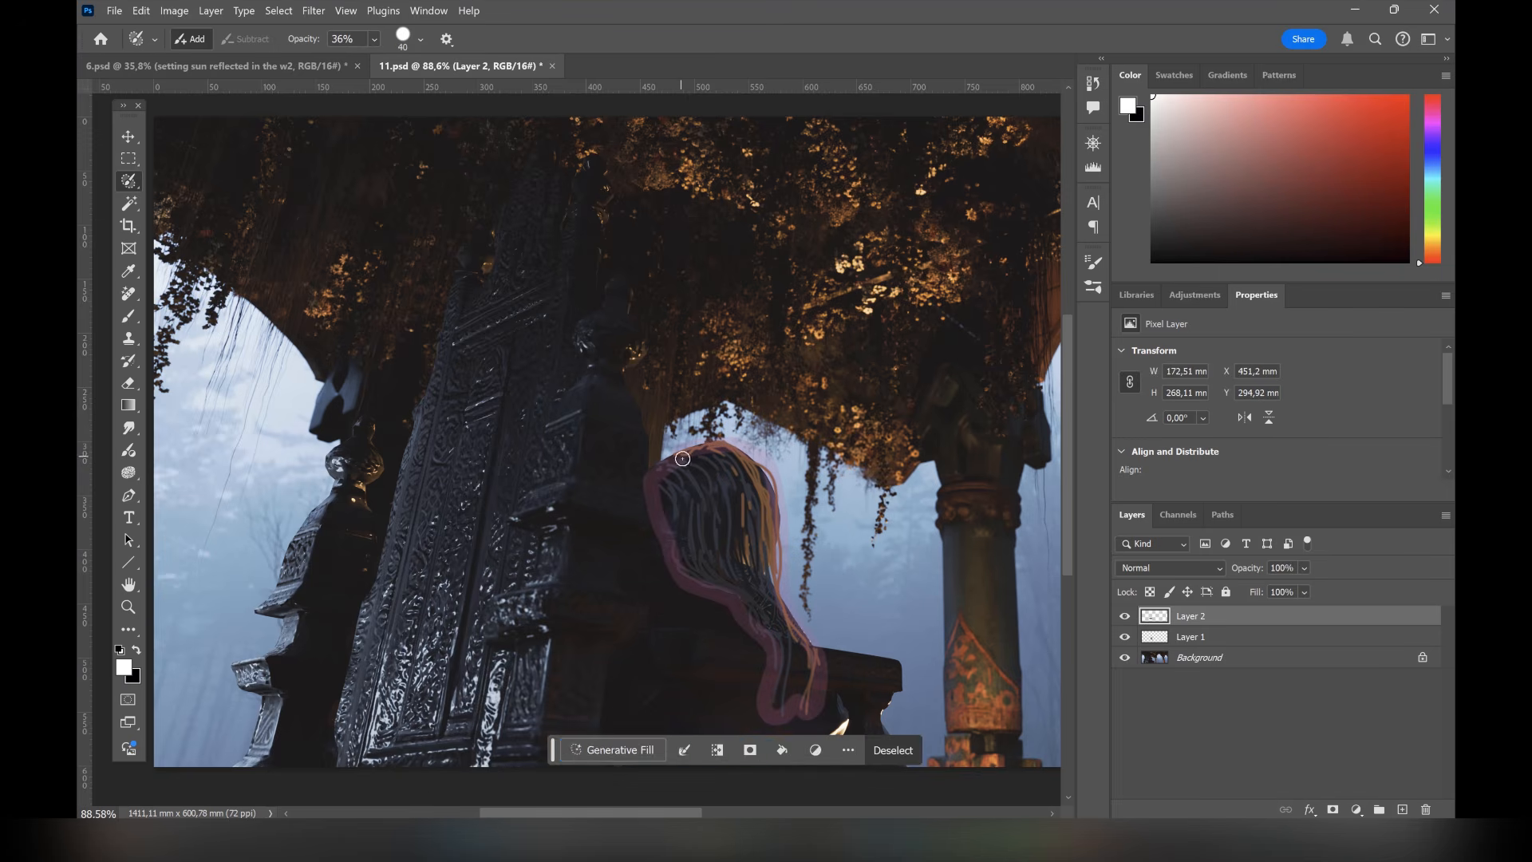
# Generate a fill for the selected hair with the prompt "long greasy hair".
pyautogui.click(613, 749)
pyautogui.write('long greas')
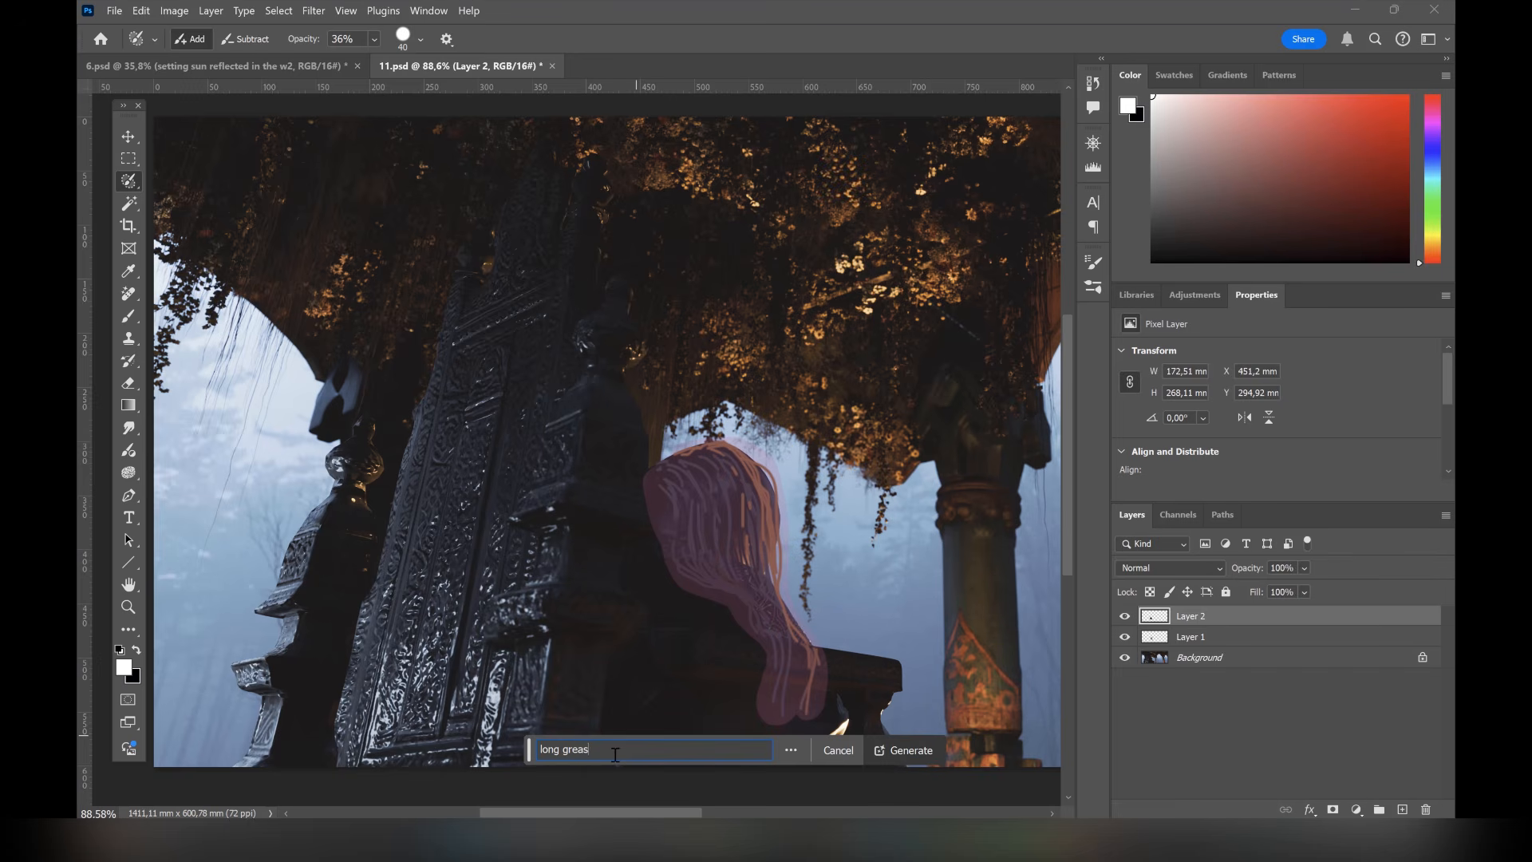
pyautogui.write('y hair')
pyautogui.press('Return')
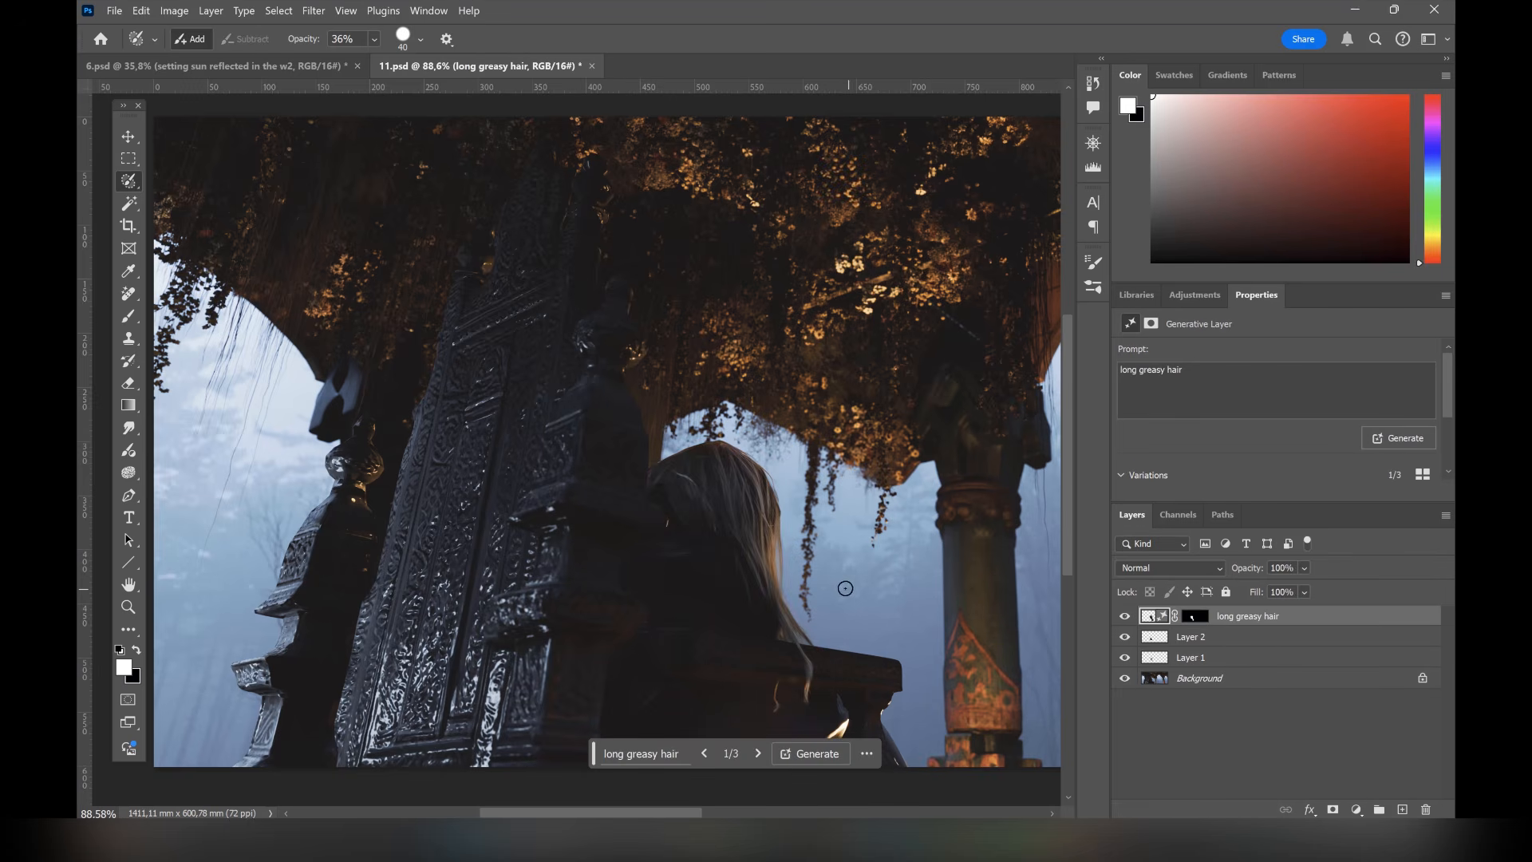
# Compare the generated hair variations and choose the third one.
pyautogui.scroll(-3, 1238, 424)
pyautogui.click(1237, 438)
pyautogui.click(1321, 439)
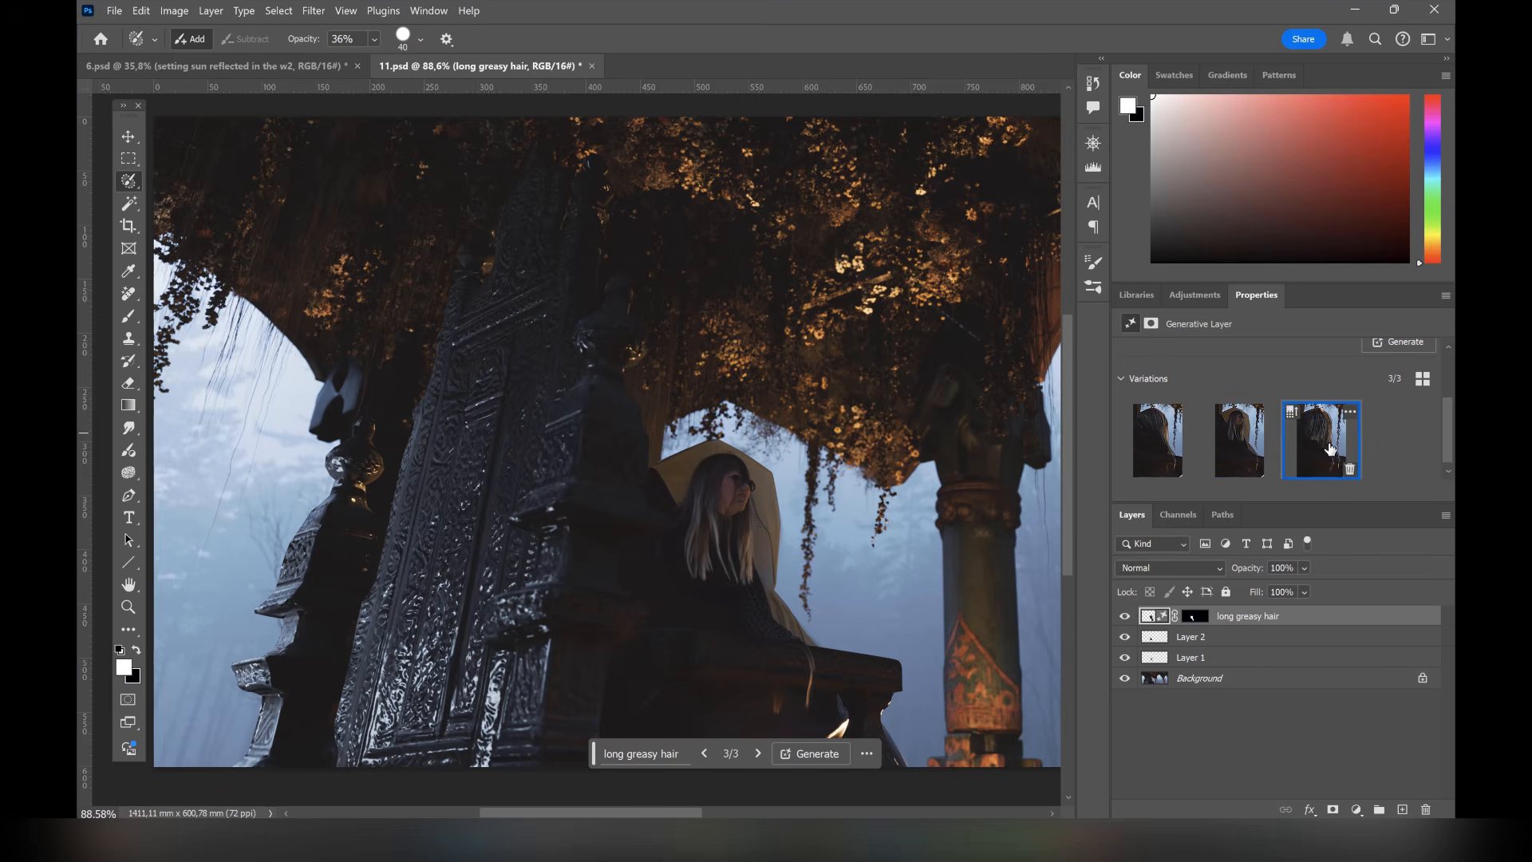
pyautogui.scroll(1, 761, 642)
pyautogui.scroll(1, 761, 642)
pyautogui.scroll(-3, 1001, 585)
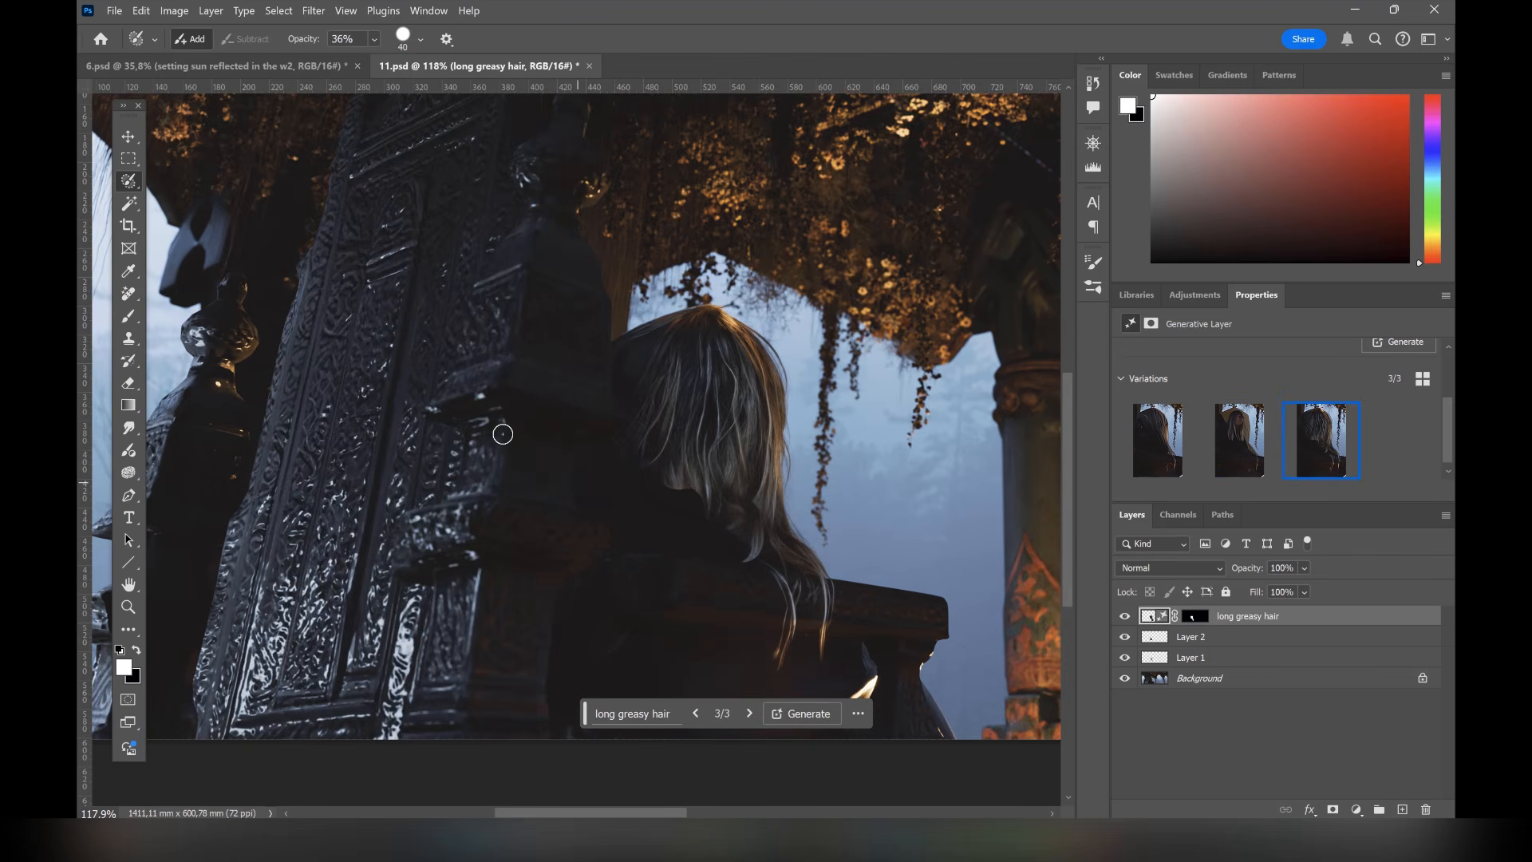
# Lasso the darker, shaded side of the hair down to its tips and generate "long greasy hair" in it.
pyautogui.rightClick(133, 182)
pyautogui.click(198, 205)
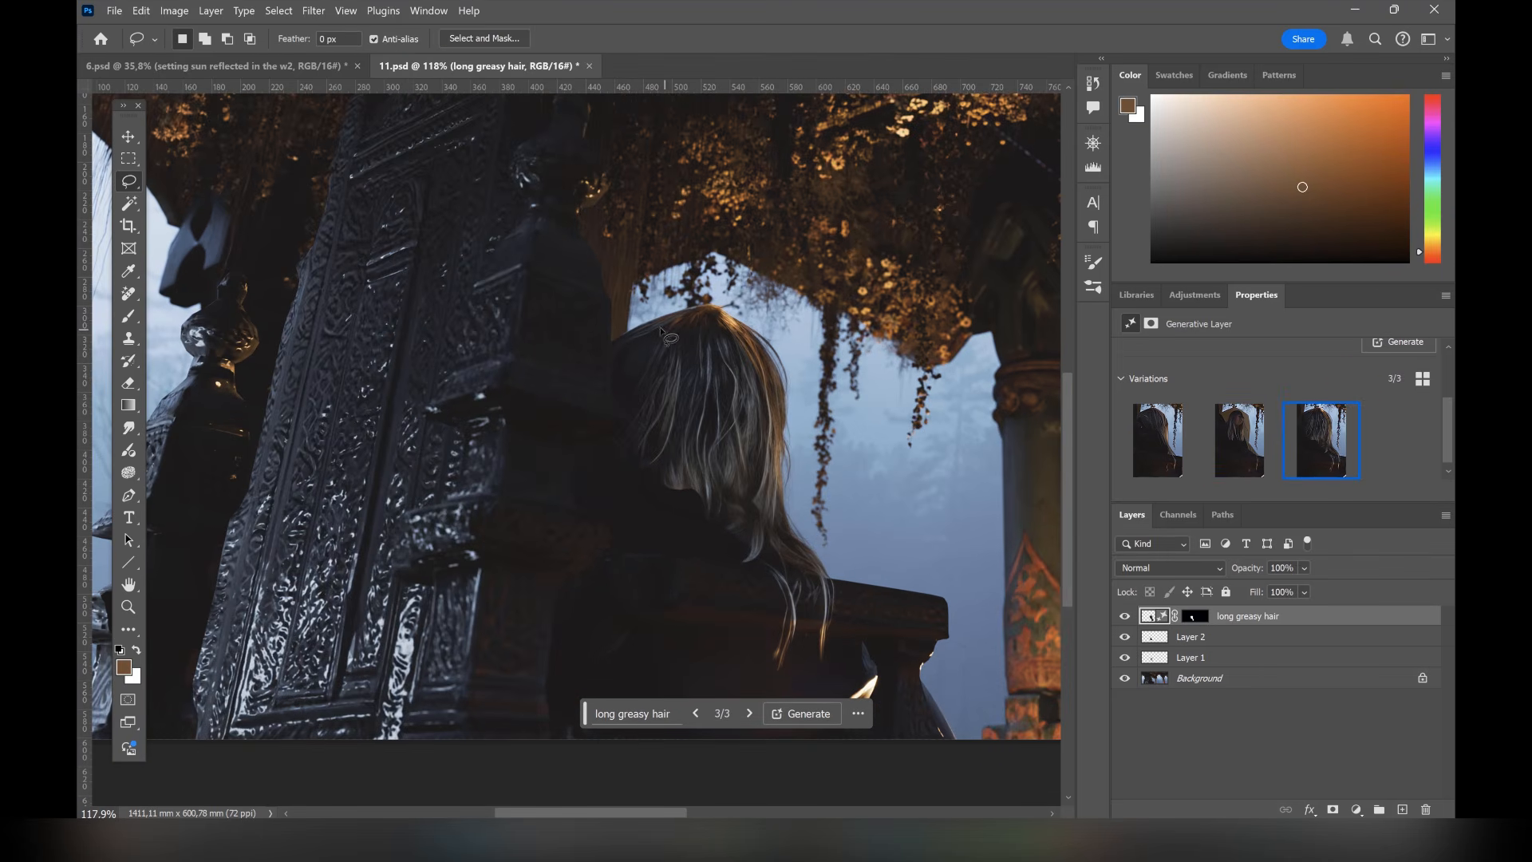
pyautogui.moveTo(609, 337)
pyautogui.mouseDown()
pyautogui.moveTo(704, 301)
pyautogui.moveTo(808, 608)
pyautogui.moveTo(633, 436)
pyautogui.moveTo(609, 338)
pyautogui.mouseUp()
pyautogui.click(618, 648)
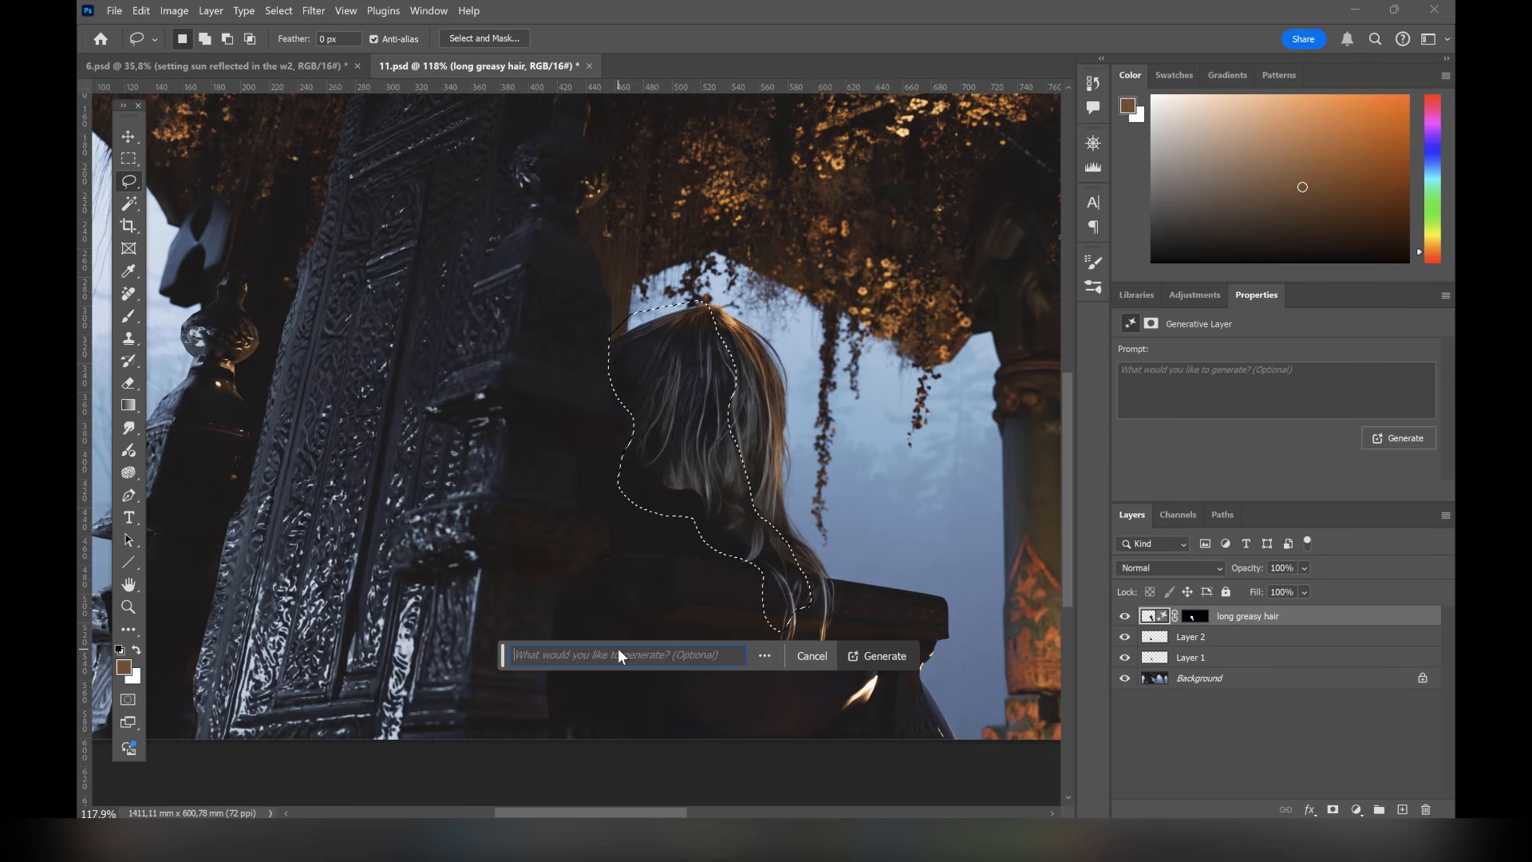
pyautogui.write('long greasy hair')
pyautogui.press('Return')
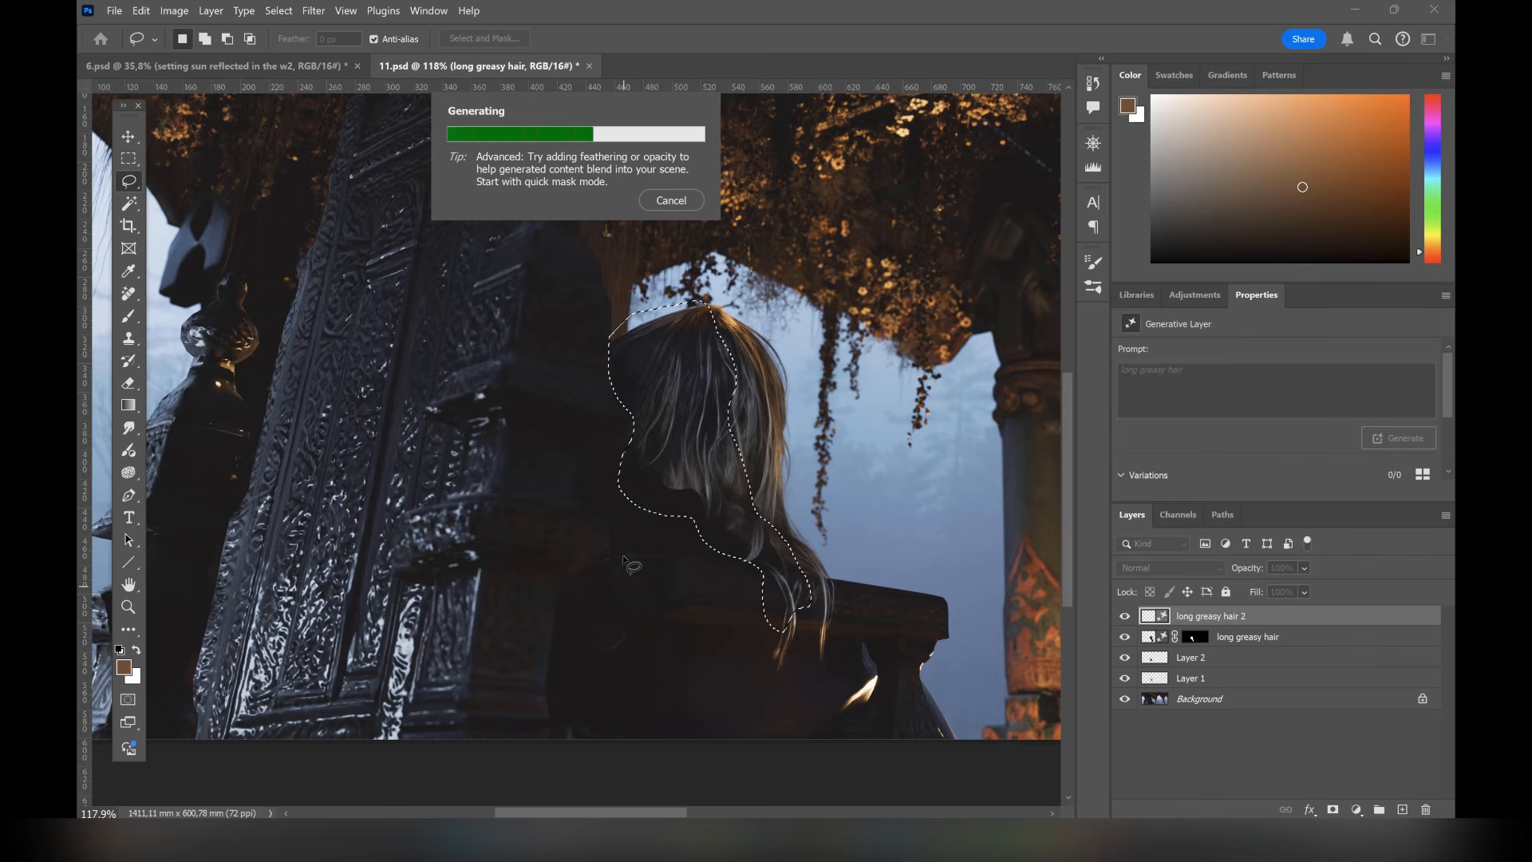
# Preview the third and second variations of the new fill, and hide the long greasy hair 2 layer.
pyautogui.scroll(-3, 1252, 486)
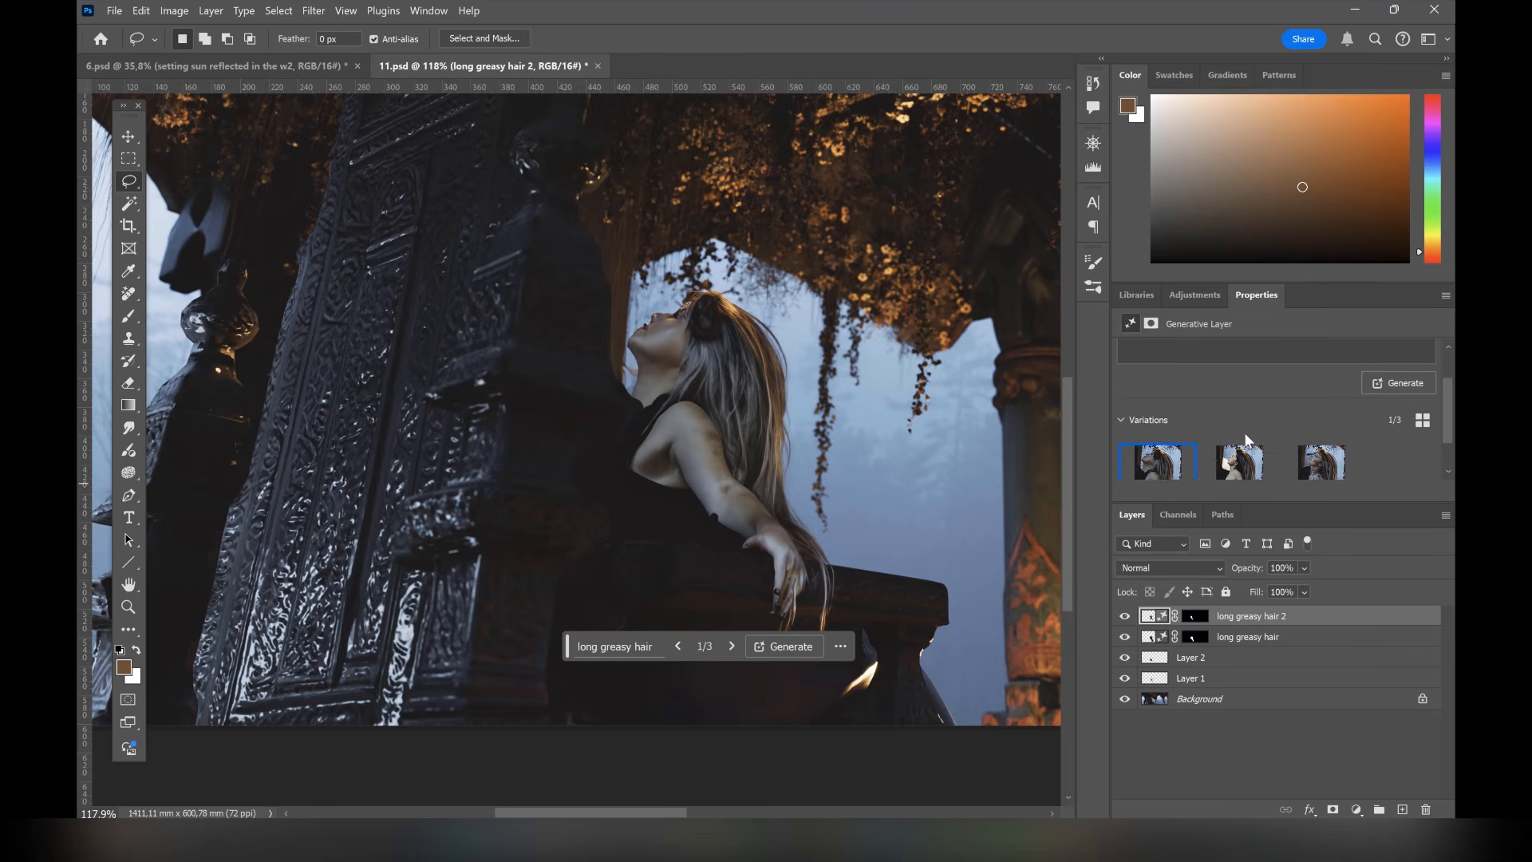
pyautogui.click(1315, 455)
pyautogui.click(1238, 448)
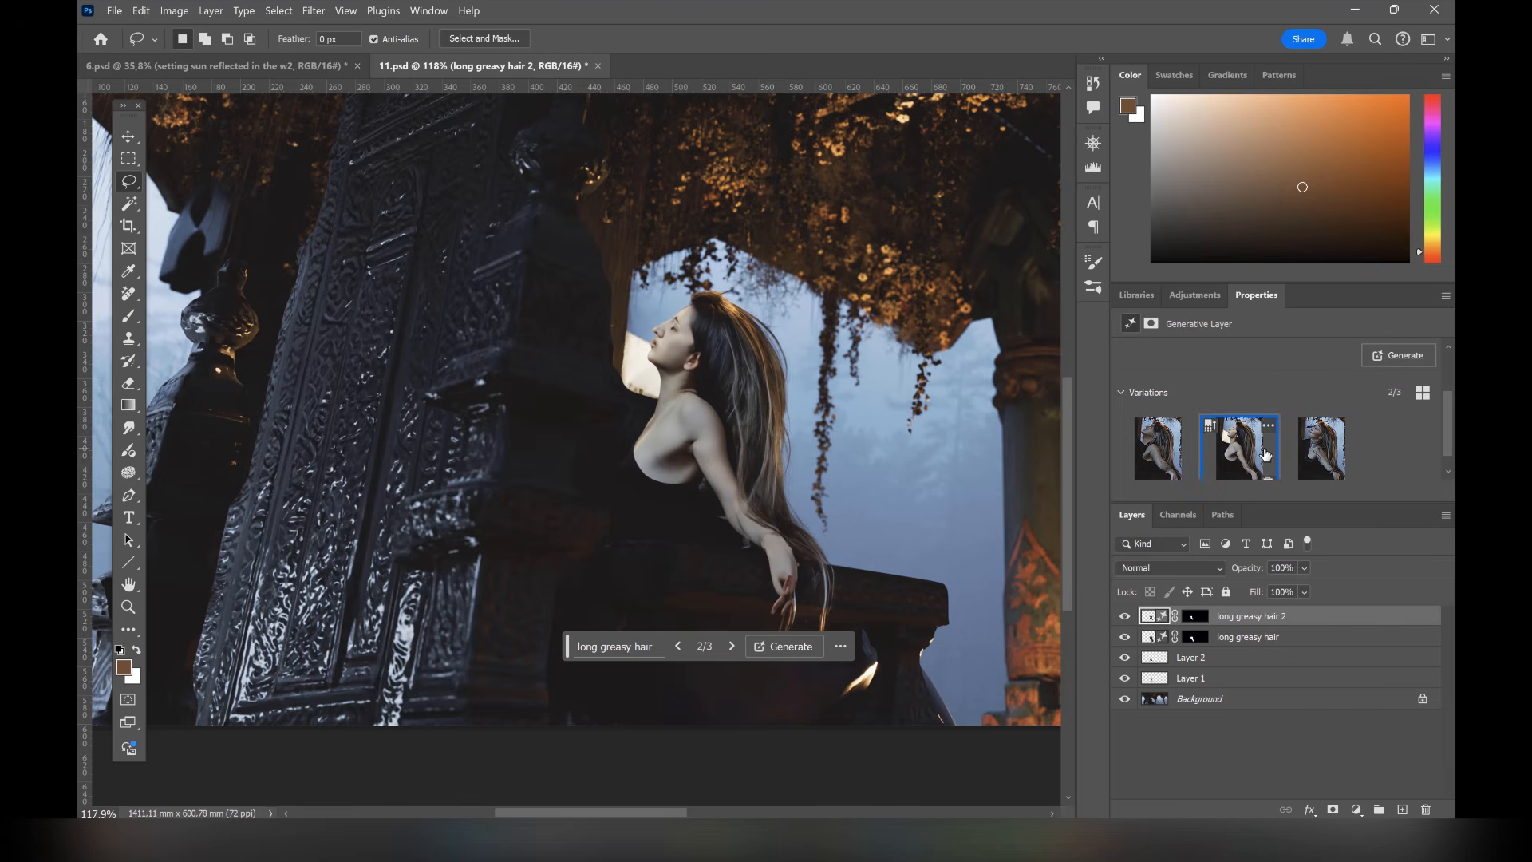
pyautogui.click(1124, 616)
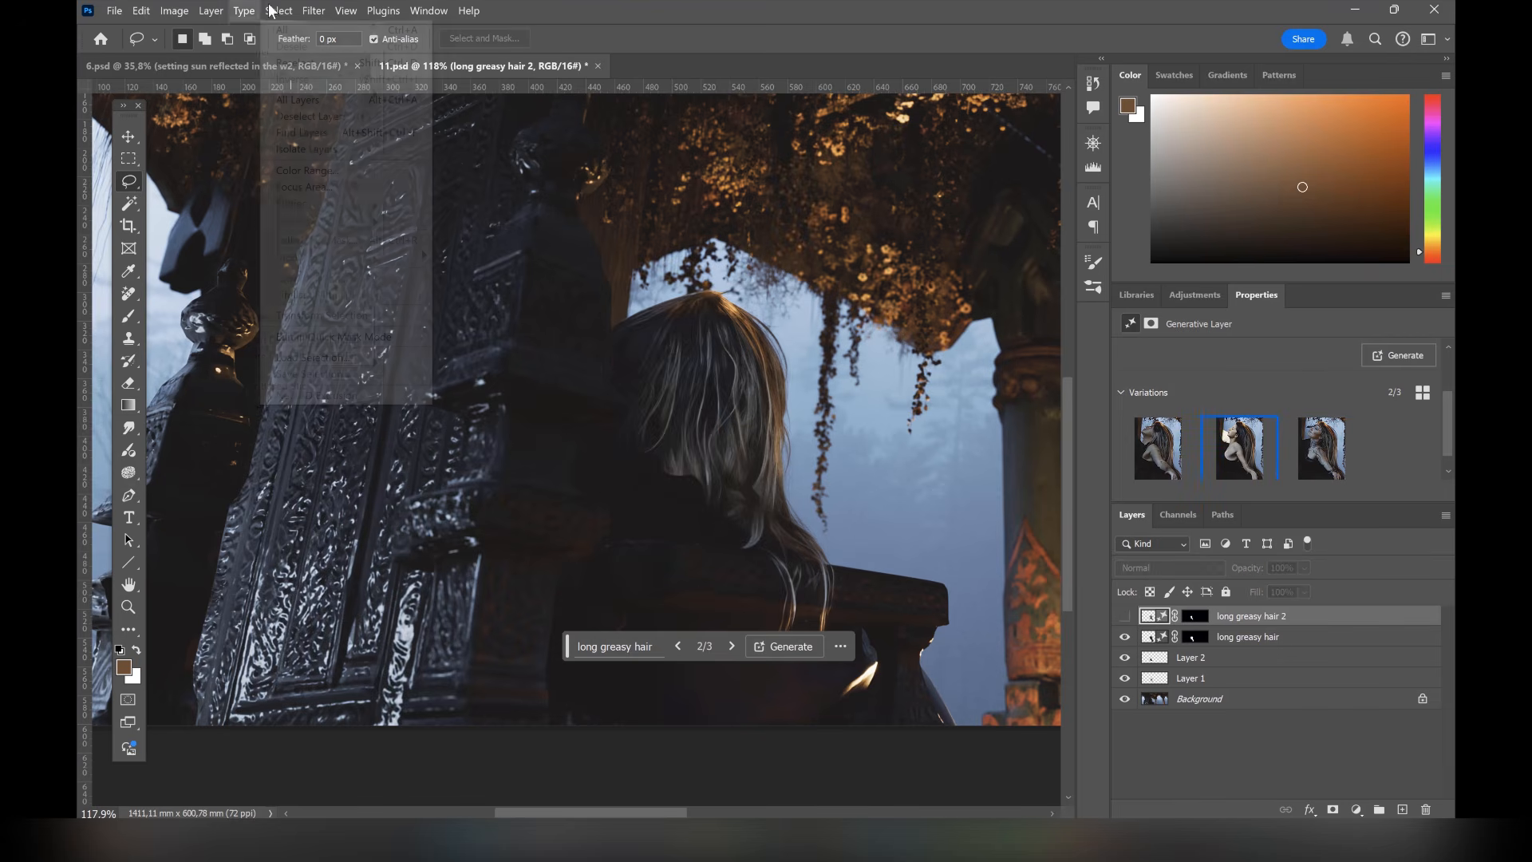
# Restore the previous hair selection and partly subtract from its inner area with the Selection Brush at 36% opacity.
pyautogui.click(278, 10)
pyautogui.click(299, 62)
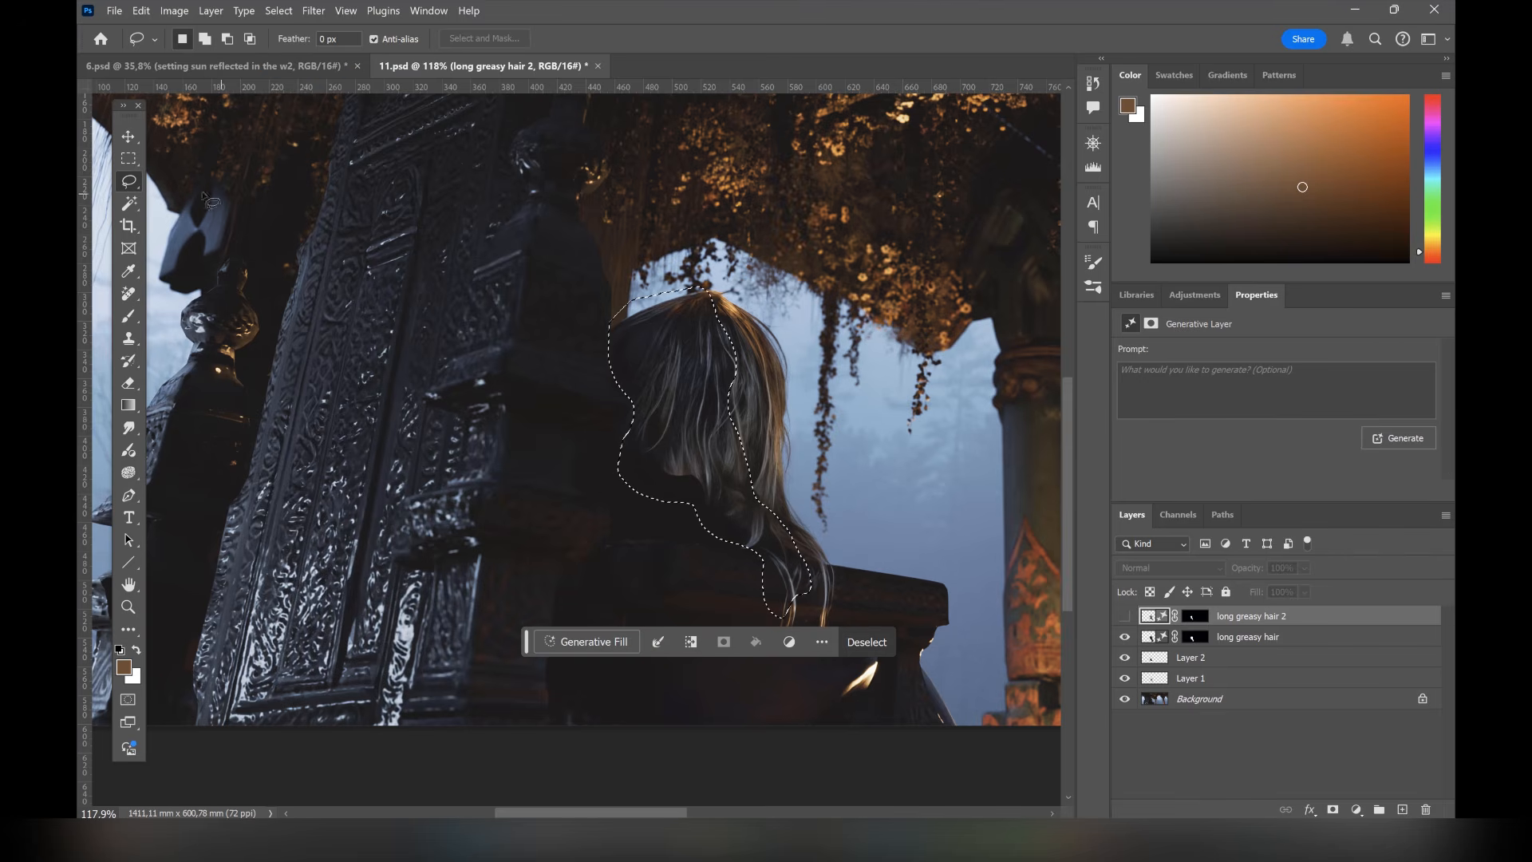
pyautogui.rightClick(139, 183)
pyautogui.click(178, 180)
pyautogui.moveTo(734, 459)
pyautogui.keyDown('alt'); pyautogui.mouseDown()
pyautogui.moveTo(691, 342)
pyautogui.moveTo(626, 323)
pyautogui.mouseUp(); pyautogui.keyUp('alt')
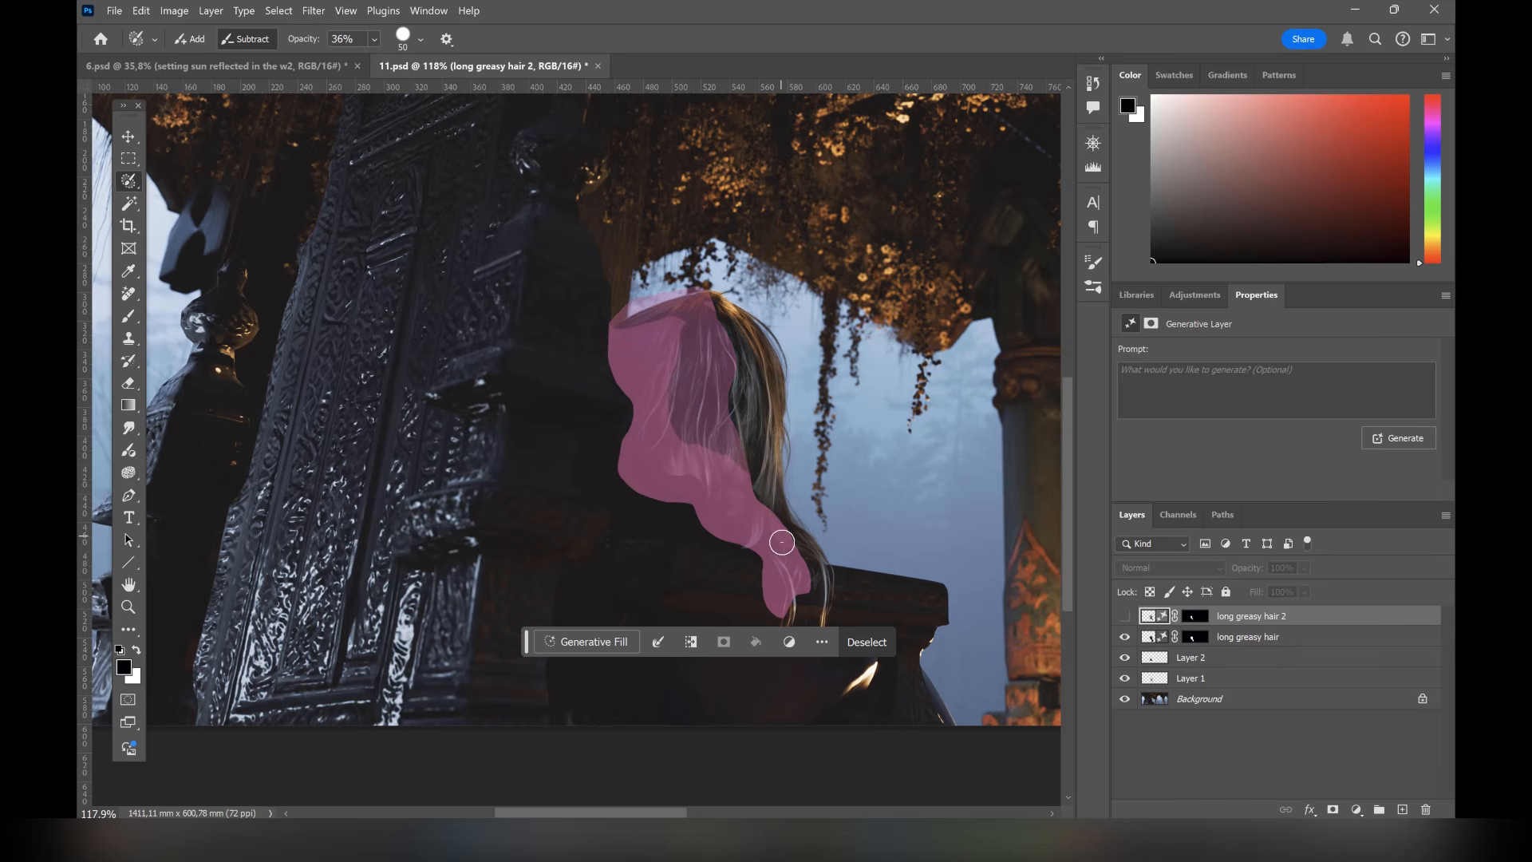
pyautogui.keyDown('alt'); pyautogui.moveTo(783, 540); pyautogui.dragTo(776, 547); pyautogui.keyUp('alt')
pyautogui.keyDown('alt'); pyautogui.moveTo(735, 459); pyautogui.dragTo(740, 443); pyautogui.keyUp('alt')
# Generate "long greasy hair" in the softened selection and choose the second variation.
pyautogui.write('g greasy hair')
pyautogui.press('Return')
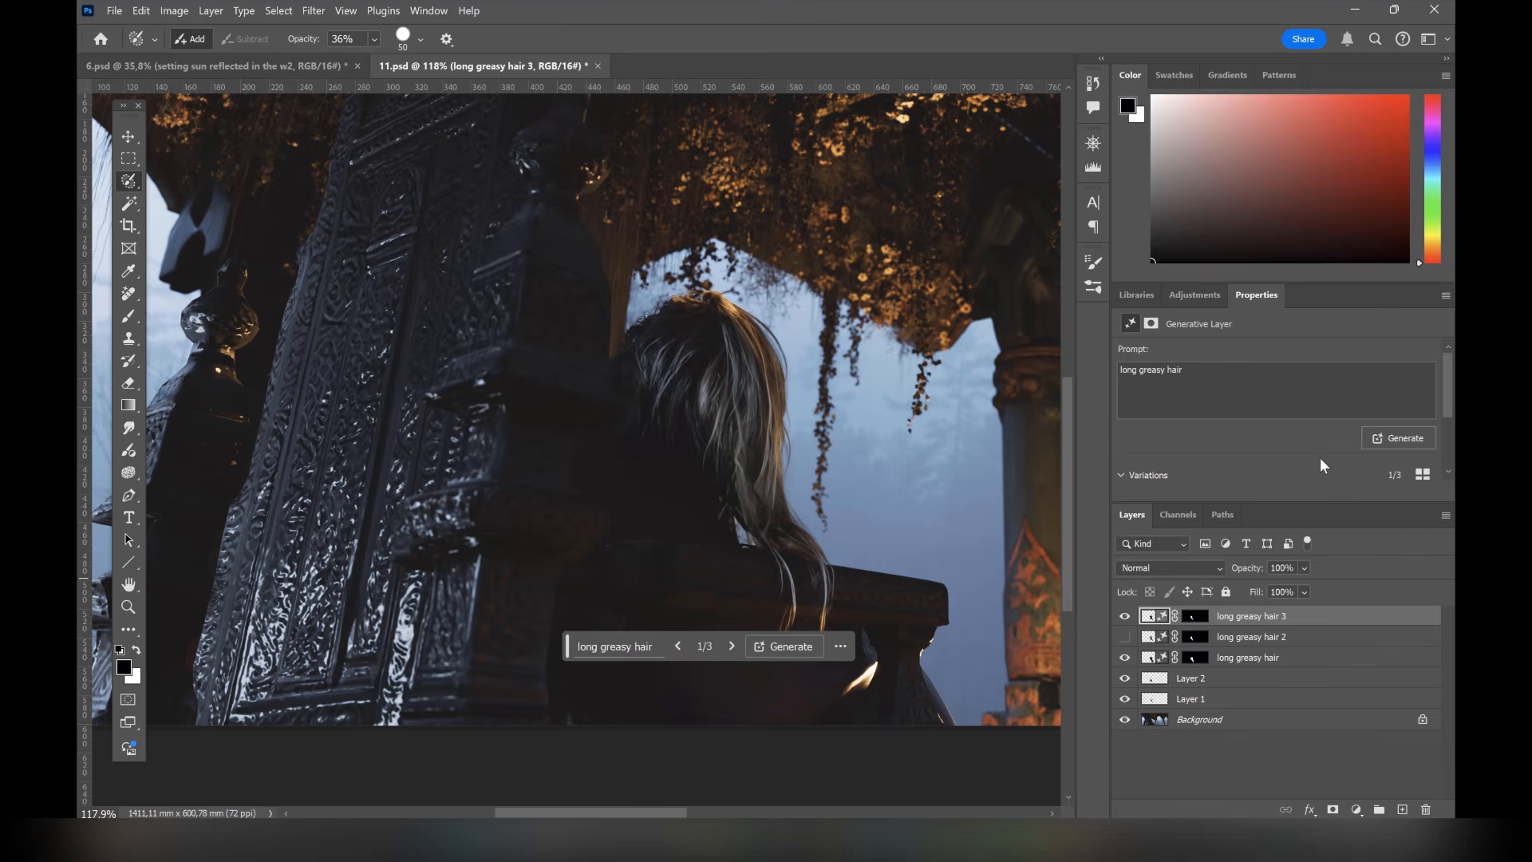
pyautogui.scroll(-1, 1248, 430)
pyautogui.click(1237, 462)
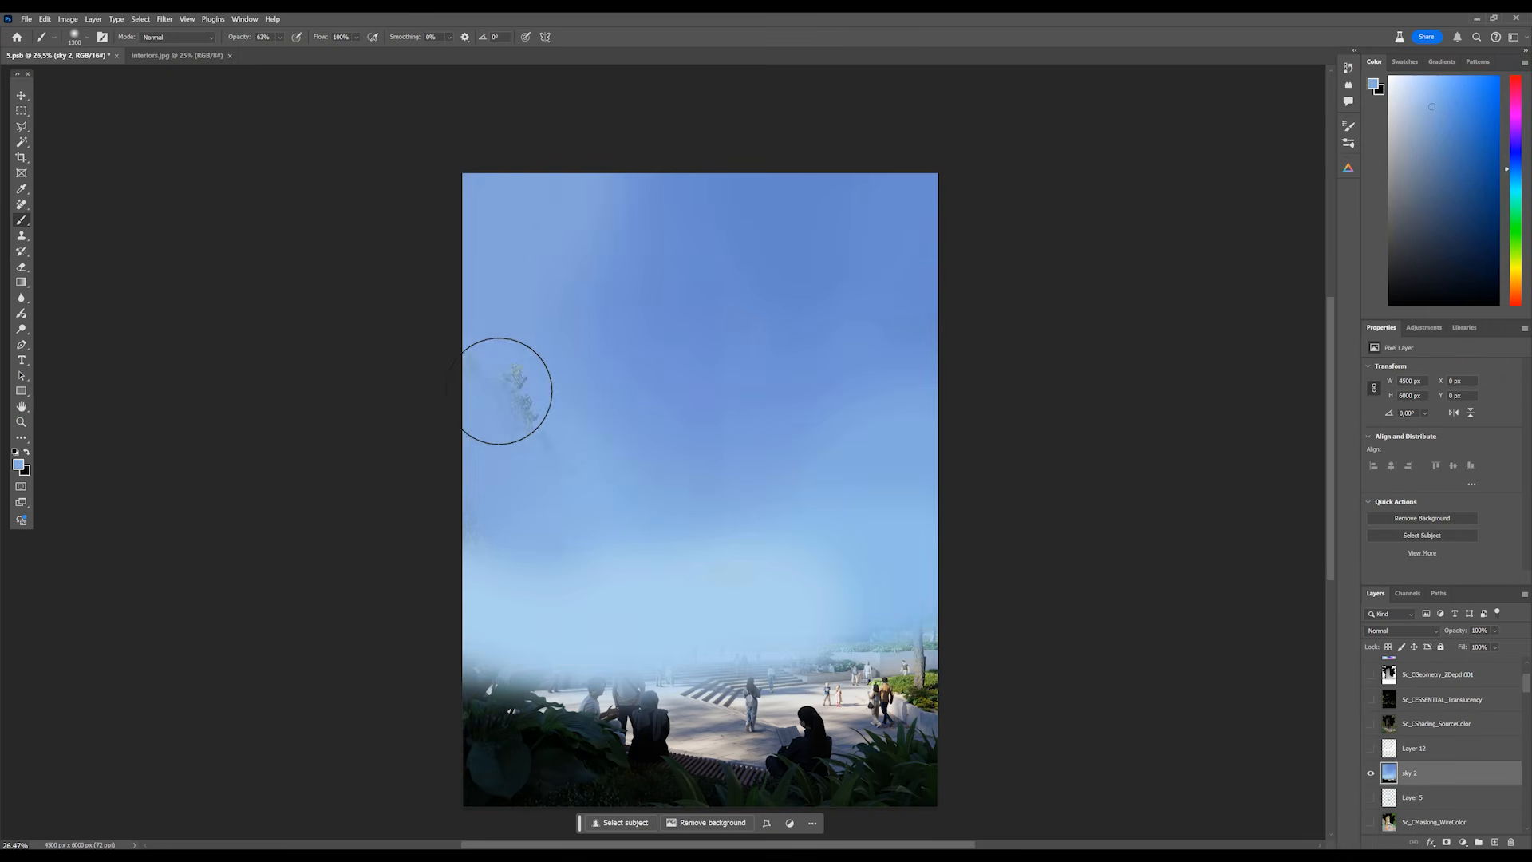
# Paint a soft blue sky on sky 2 in 5.psb and sweeping white cloud strokes above it on Layer 13.
pyautogui.moveTo(834, 615); pyautogui.dragTo(716, 706)
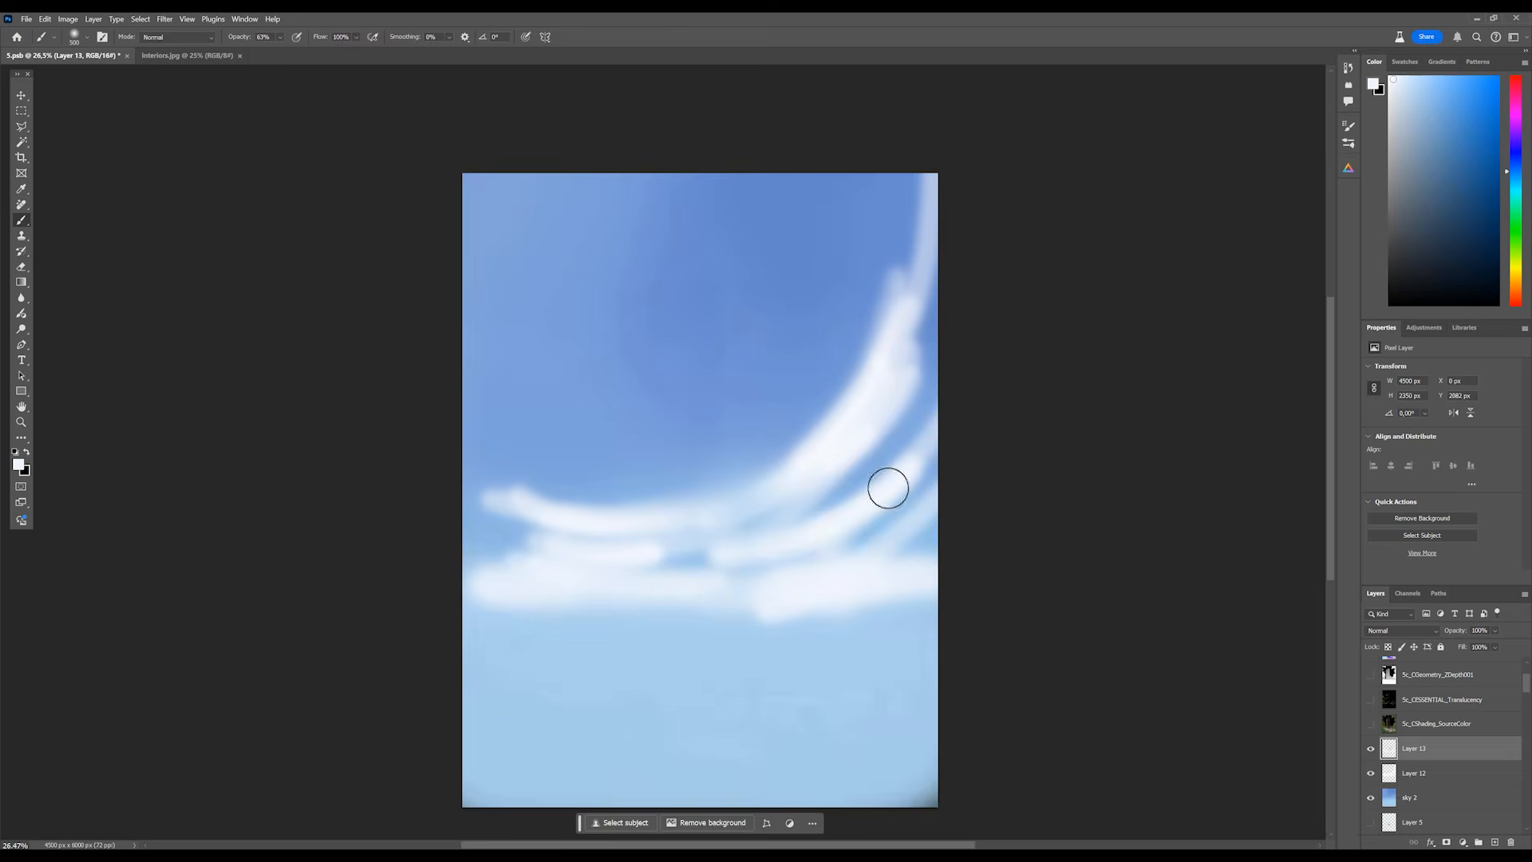
pyautogui.moveTo(885, 486); pyautogui.dragTo(889, 324)
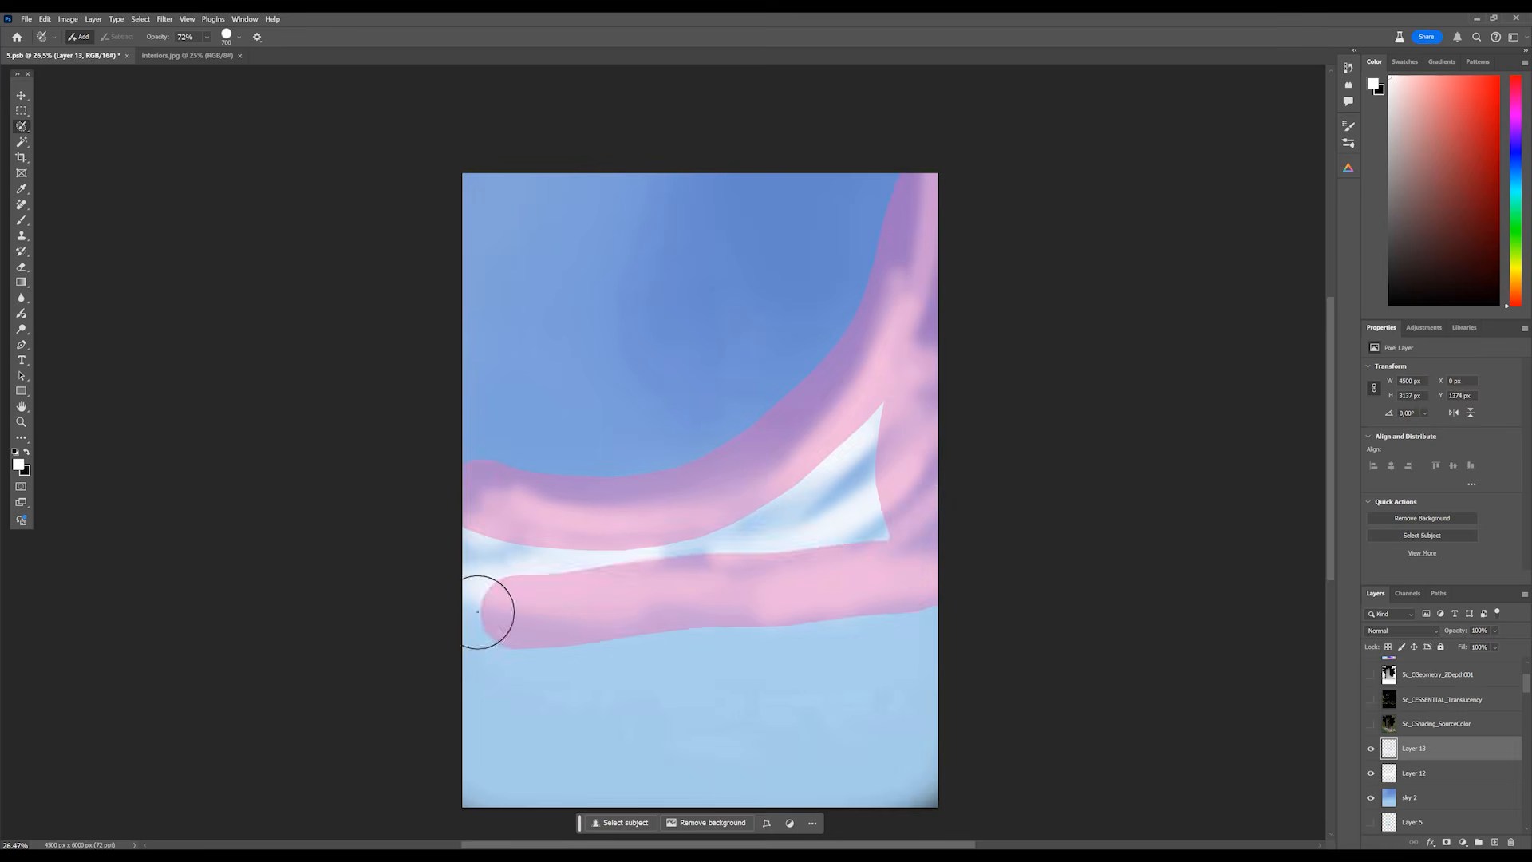
# Cover the painted clouds with a 72% opacity Selection Brush selection and choose the third variation of the cirrus clouds fill.
pyautogui.moveTo(489, 615)
pyautogui.mouseDown()
pyautogui.moveTo(724, 547)
pyautogui.moveTo(762, 610)
pyautogui.mouseUp()
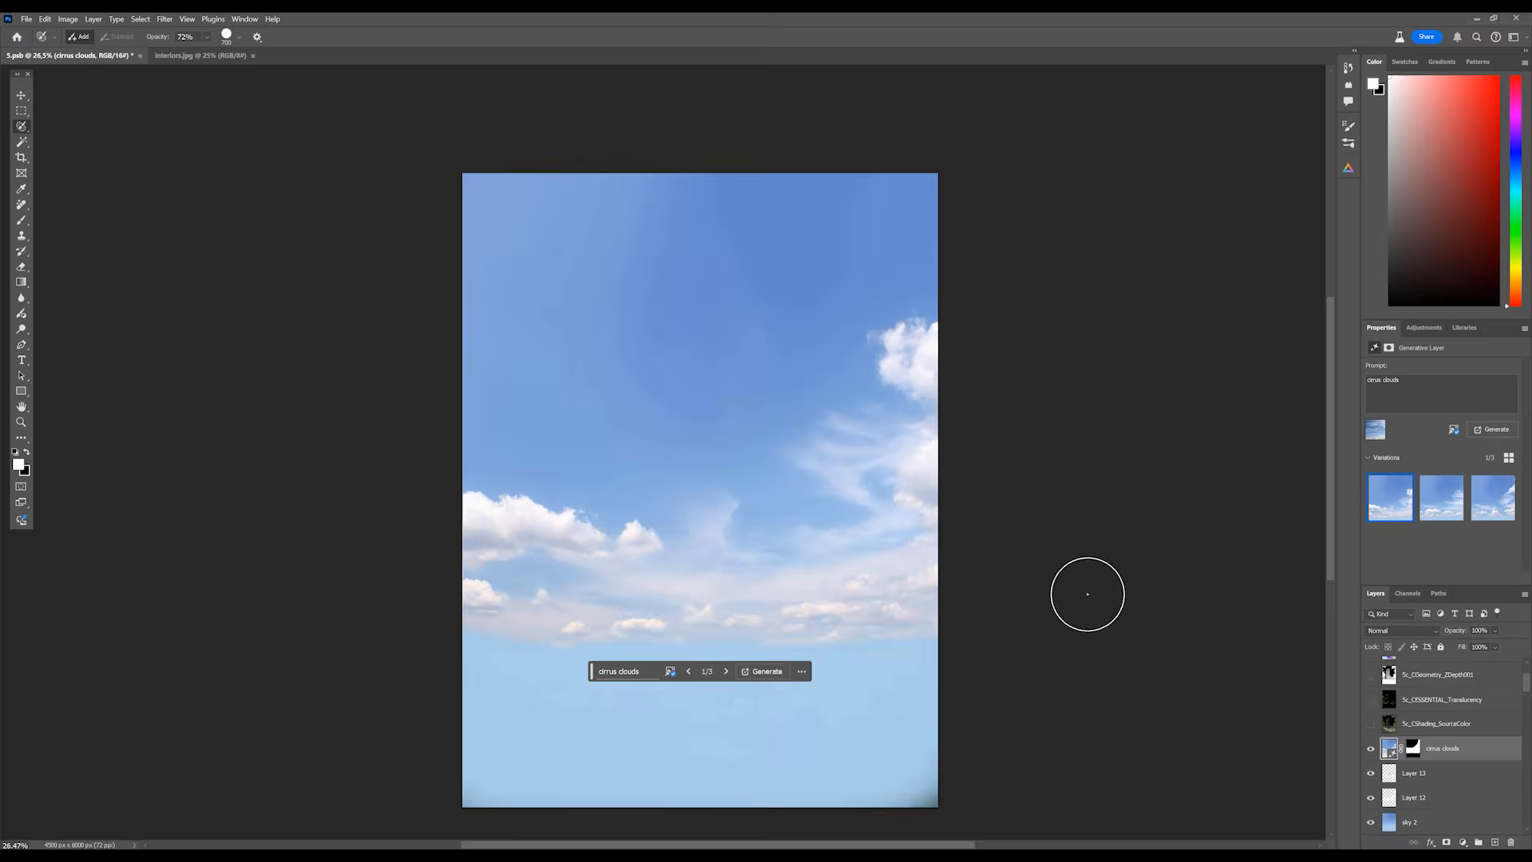
pyautogui.click(1504, 502)
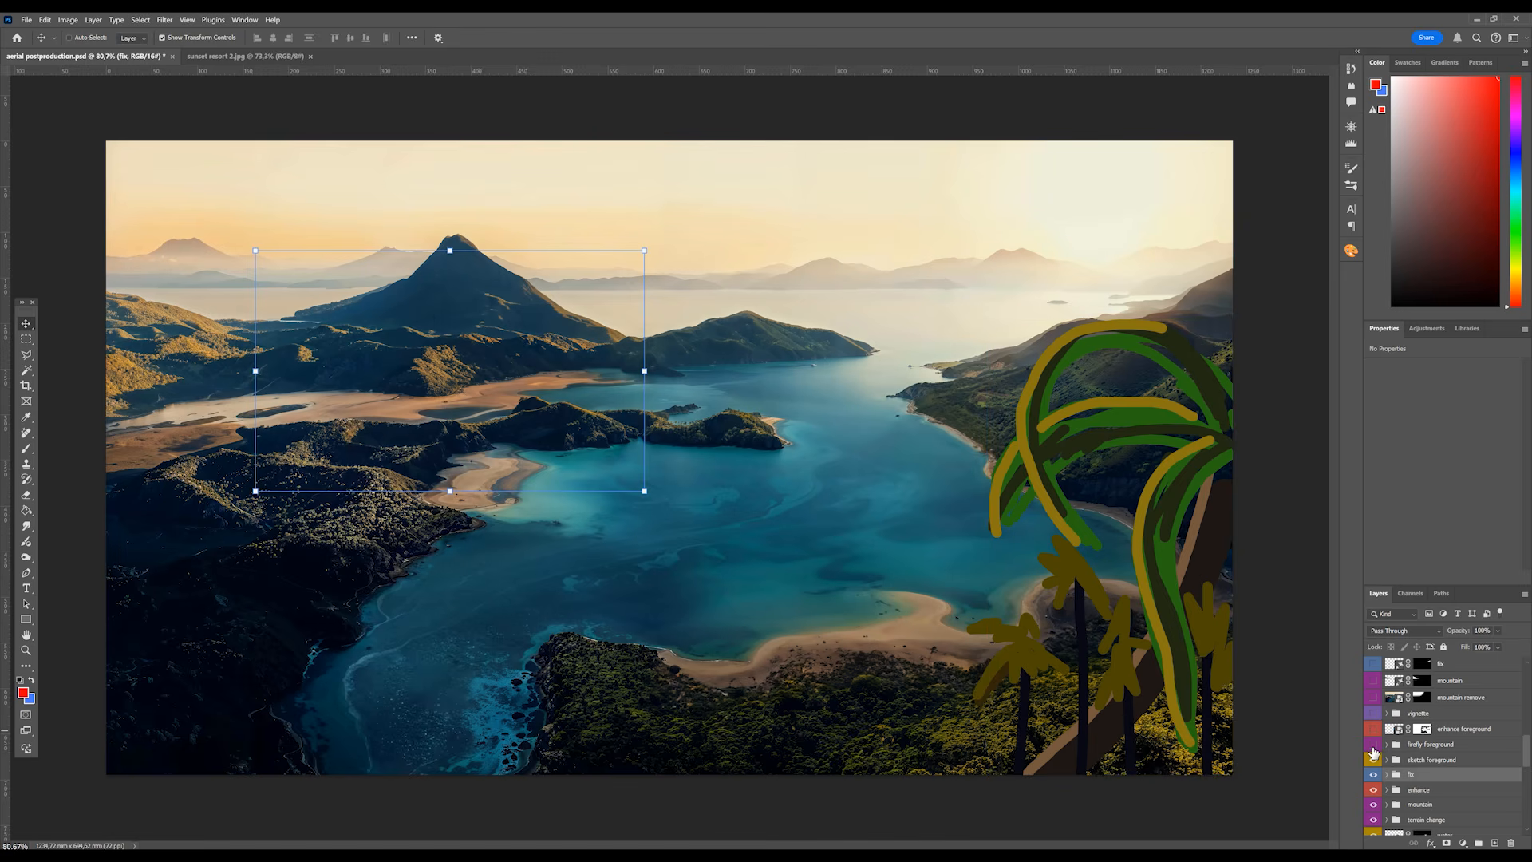
# Show the firefly foreground group in aerial postproduction.psd, switching it off and on to compare with the palm sketch.
pyautogui.click(1373, 744)
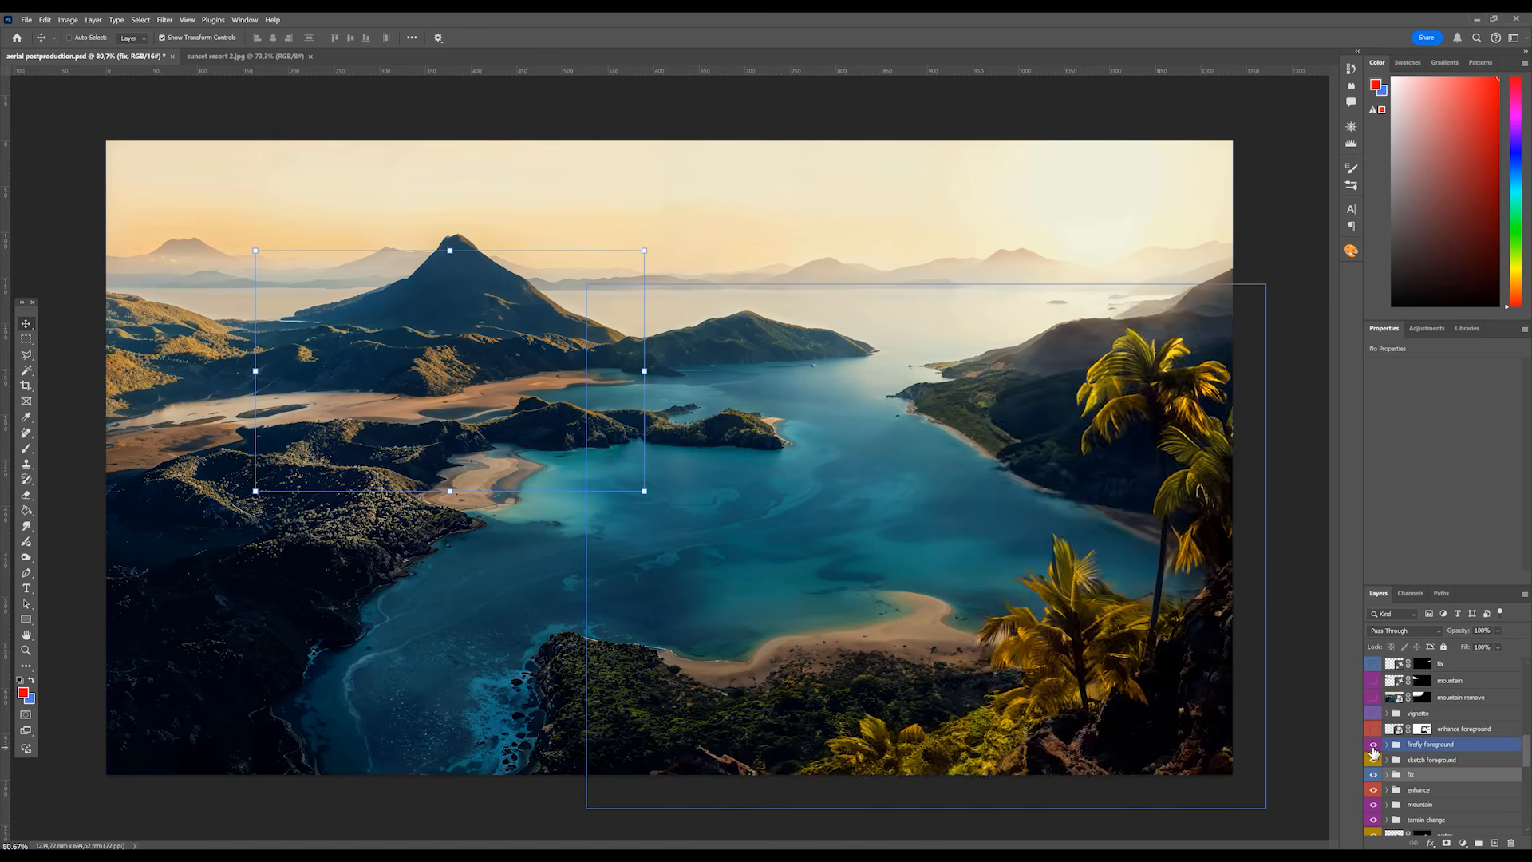
pyautogui.click(1373, 744)
pyautogui.click(1373, 745)
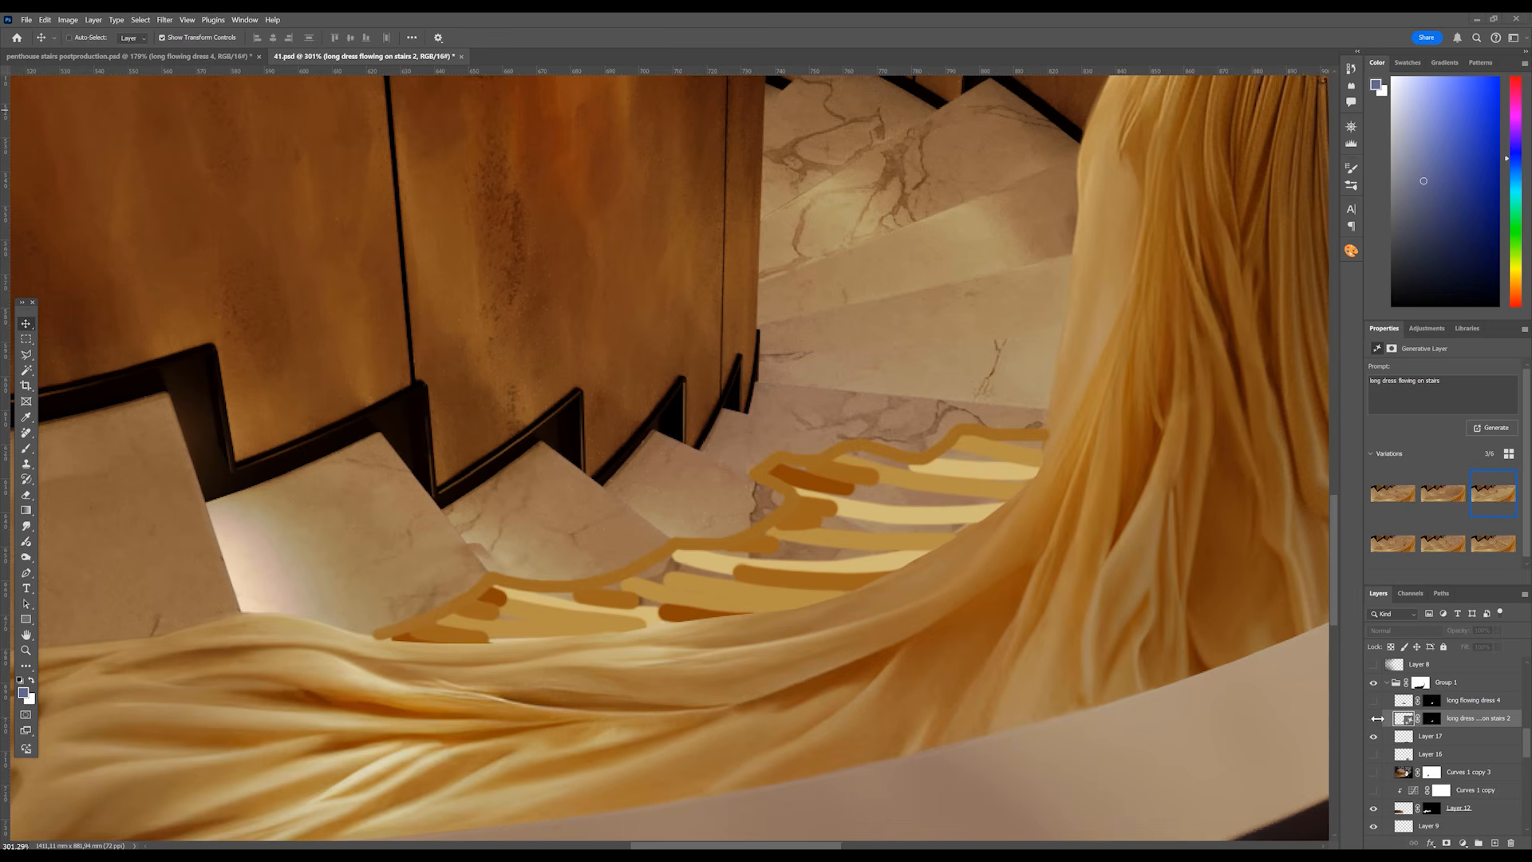
# Show long flowing dress 4 in 41.psd and the plants layer in penthouse stairs postproduction.psd.
pyautogui.click(1373, 701)
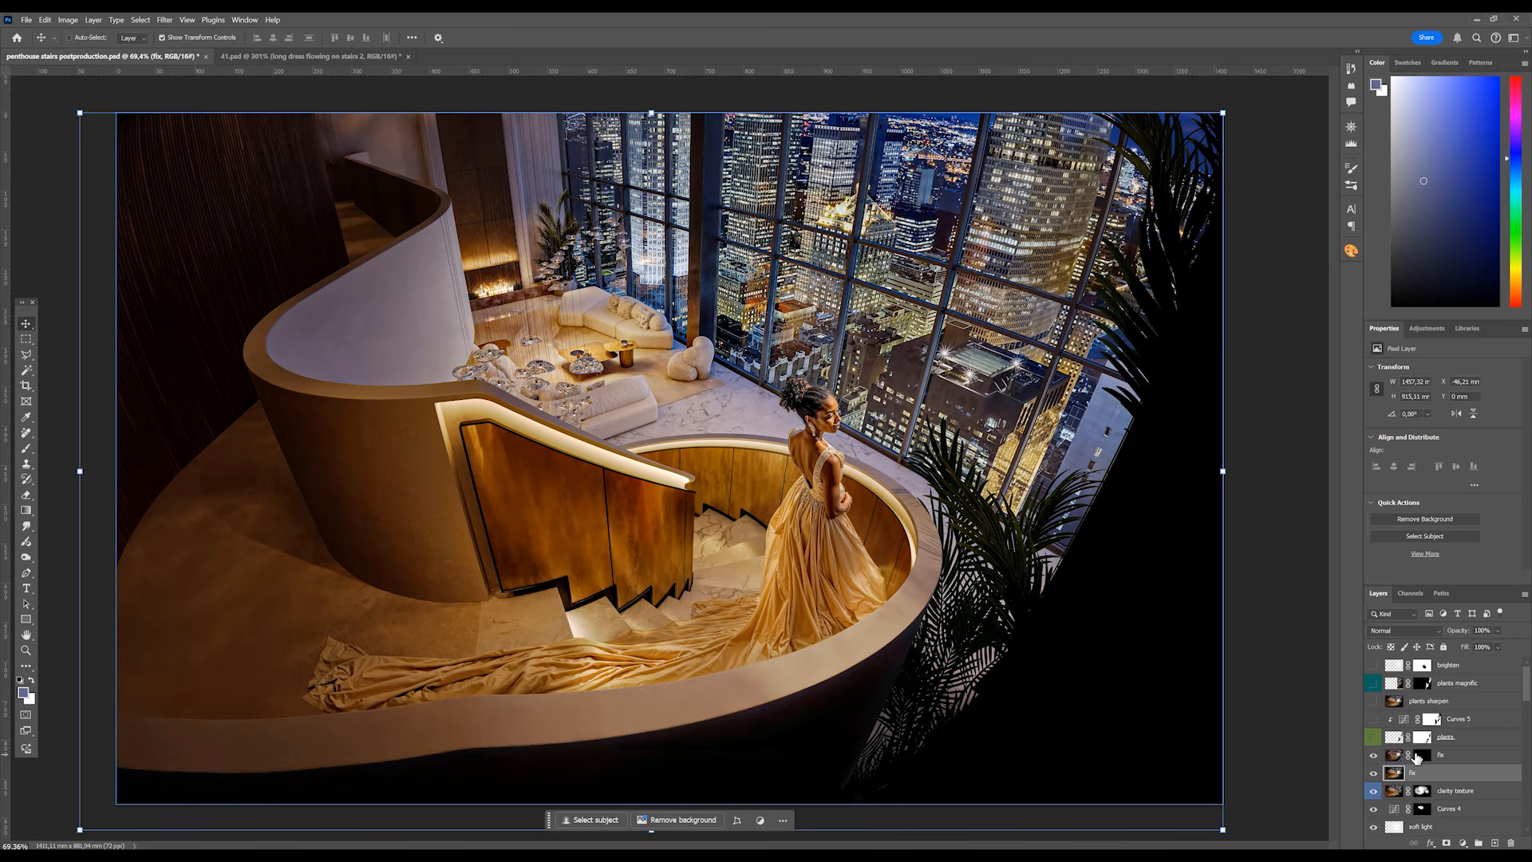
pyautogui.click(1373, 737)
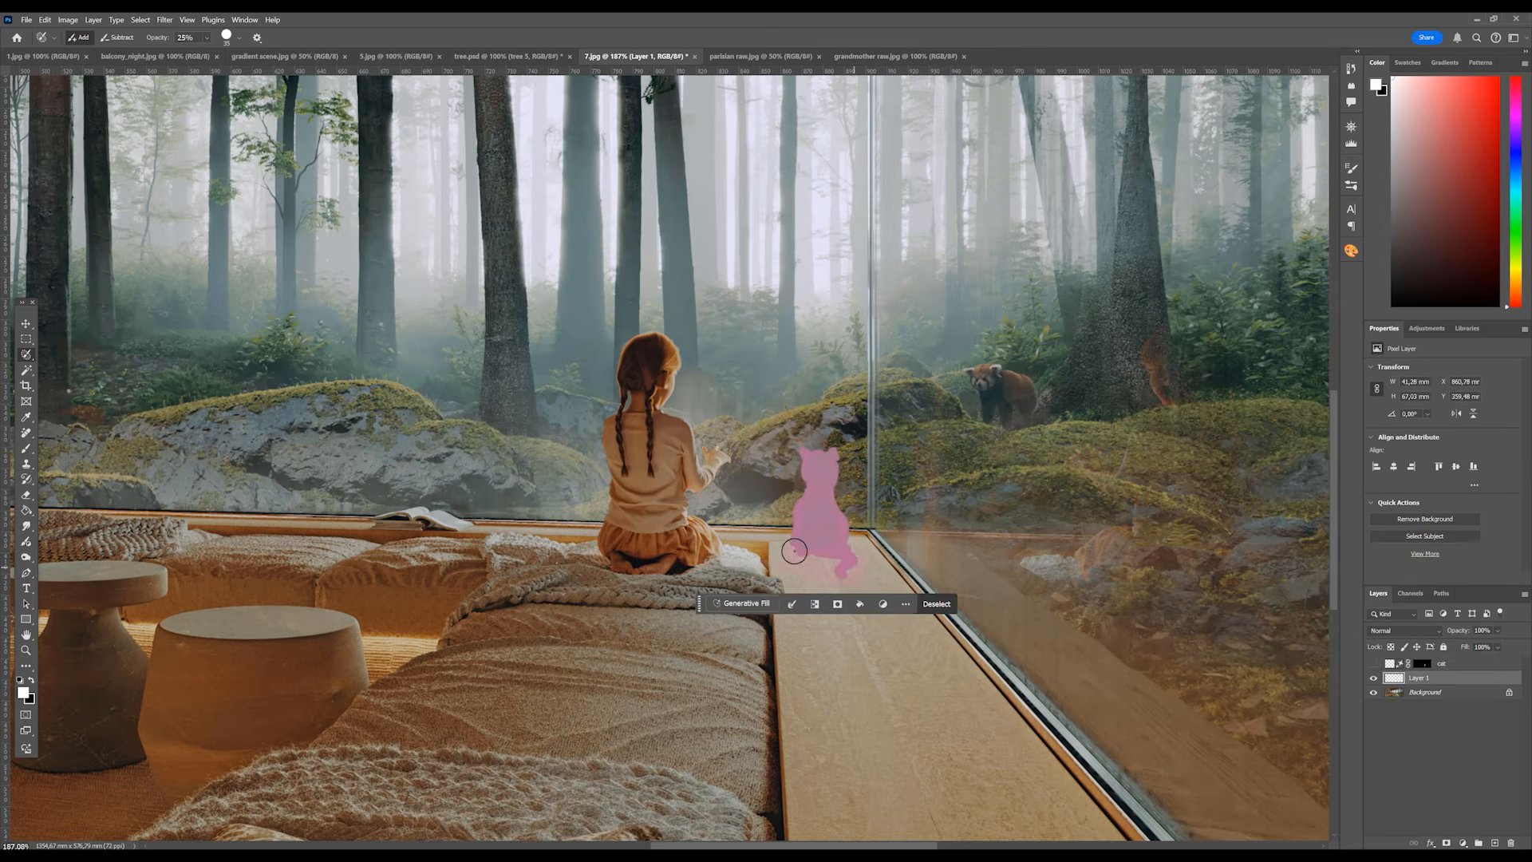
# In 7.jpg, finish covering the cat shape beside the girl with the 25% opacity Selection Brush, using a smaller brush around its outline.
pyautogui.moveTo(796, 551); pyautogui.dragTo(824, 556)
pyautogui.press('[')
pyautogui.press('[')
pyautogui.press('[')
pyautogui.press('[')
pyautogui.moveTo(800, 462); pyautogui.dragTo(839, 501)
# Generate a fill for the cat-shaped selection with the prompt "white cat".
pyautogui.click(743, 602)
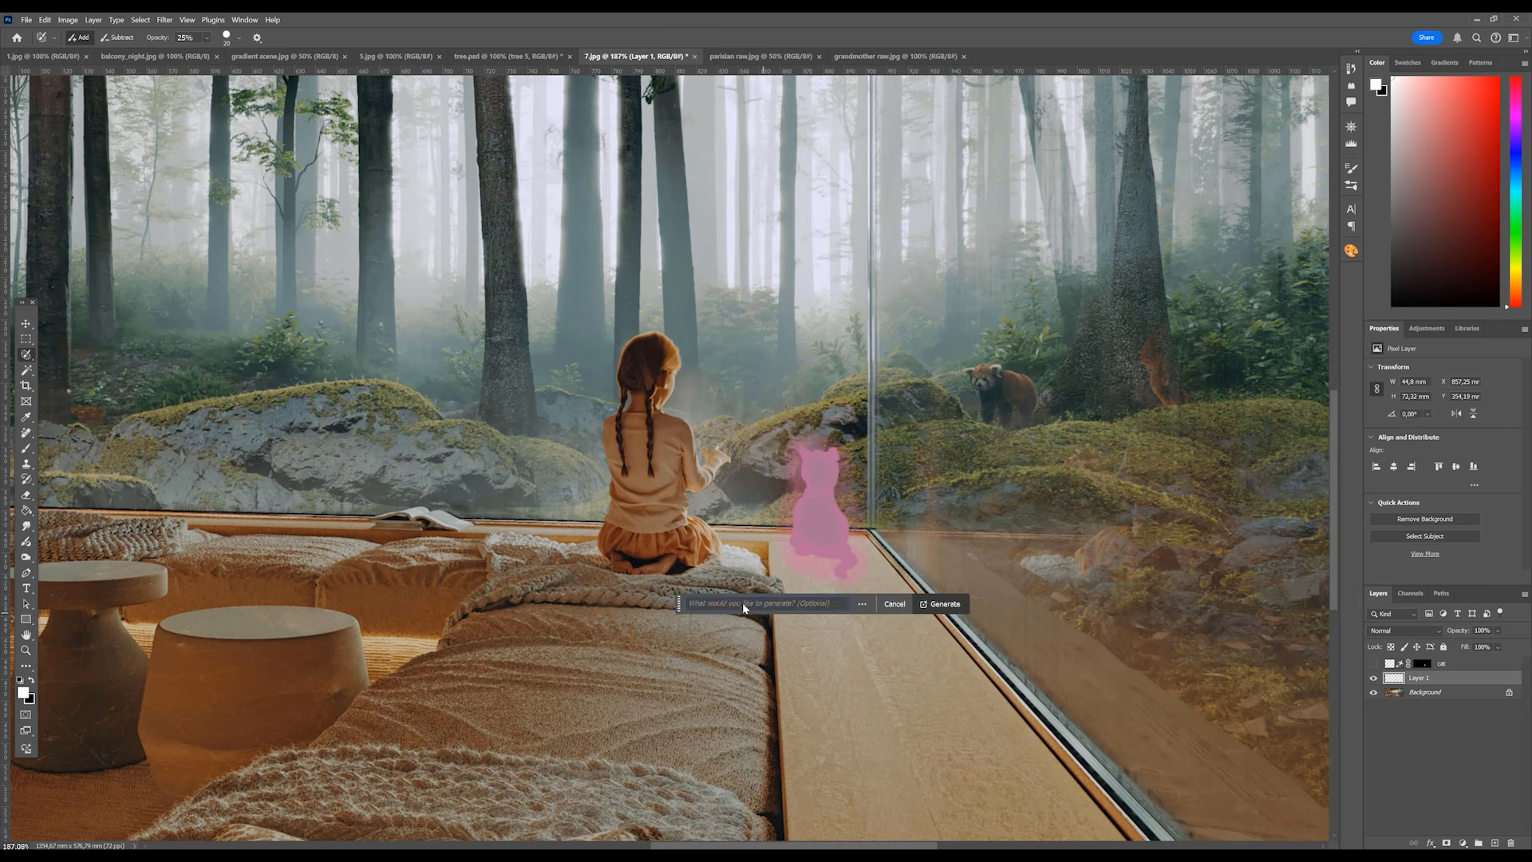
pyautogui.write('white cat')
pyautogui.click(946, 604)
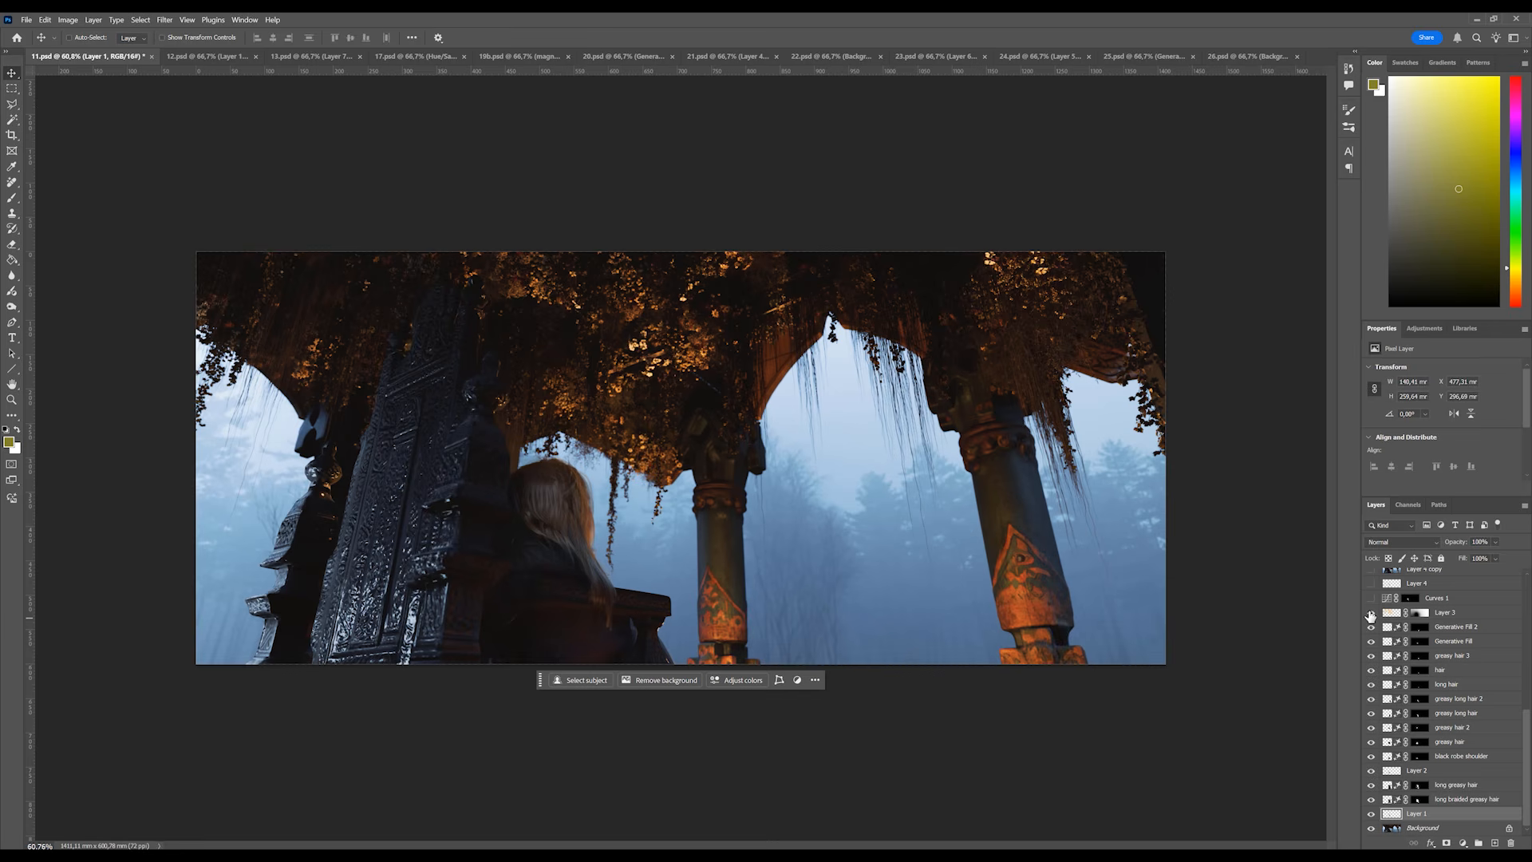
# In 11.psd, switch Layer 3 off and on to compare, and leave it visible.
pyautogui.click(1370, 612)
pyautogui.click(1370, 612)
pyautogui.click(1369, 613)
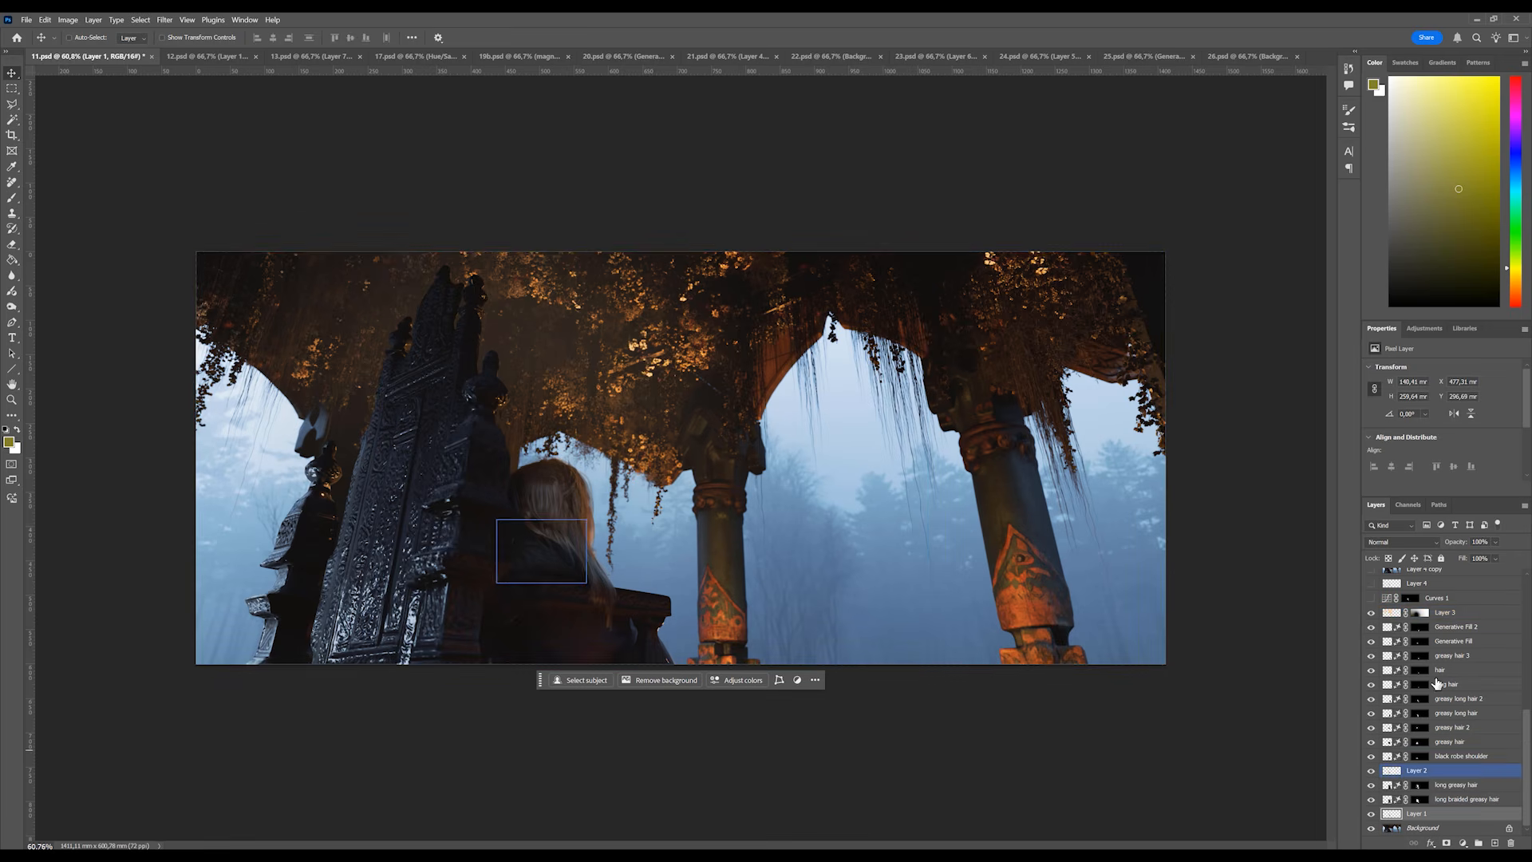
# Show the Curves 1 adjustment above Layer 3, switching it to compare before leaving it visible.
pyautogui.scroll(3, 1370, 734)
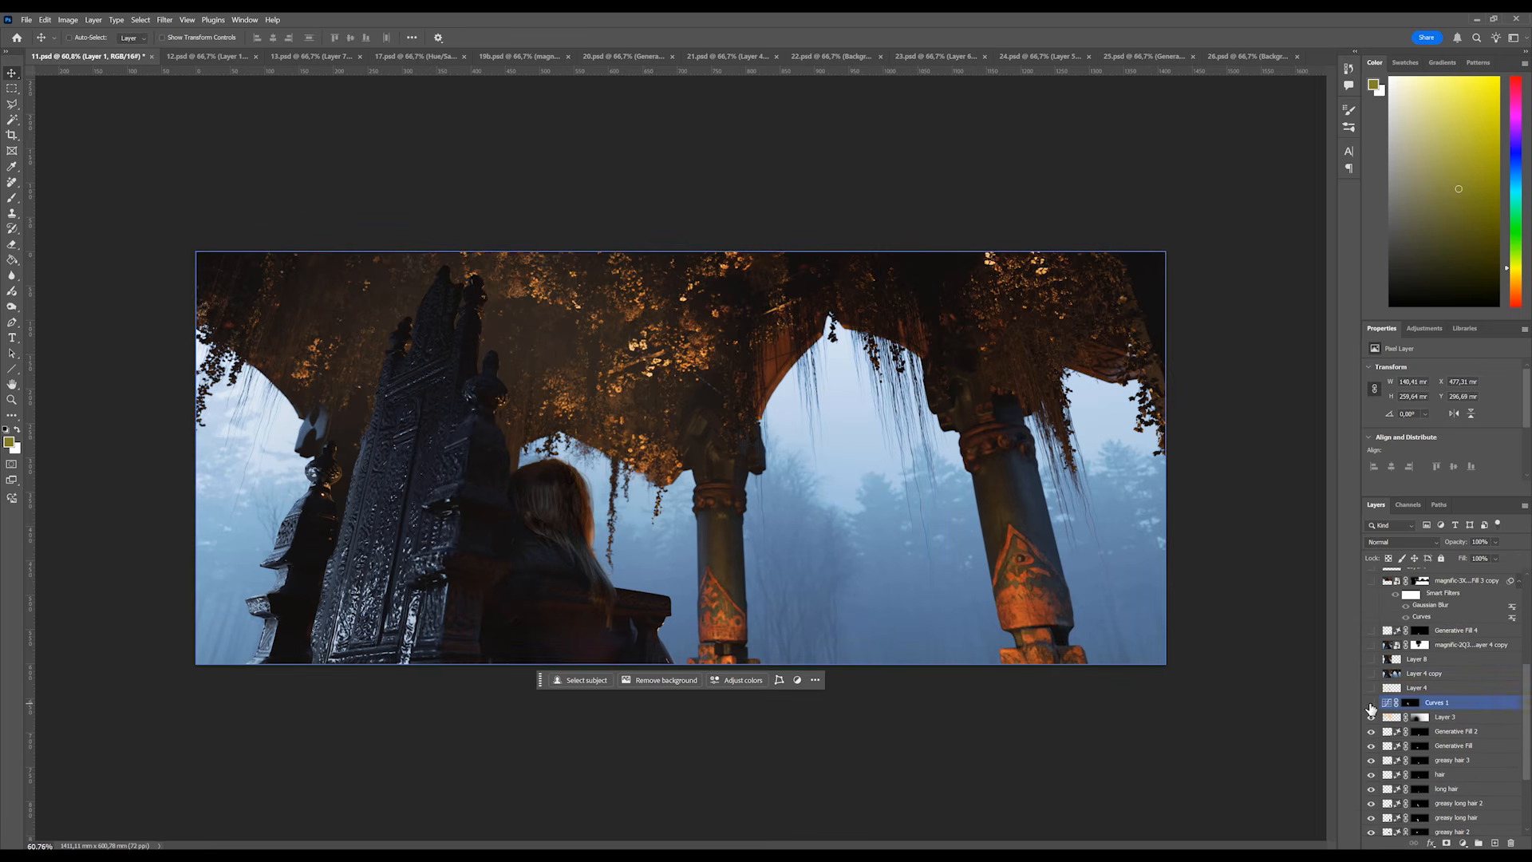
pyautogui.click(1371, 703)
pyautogui.click(1370, 702)
# Show Layer 4, switching it off and on to compare, and show Layer 4 copy and Layer 8 above it.
pyautogui.click(1369, 689)
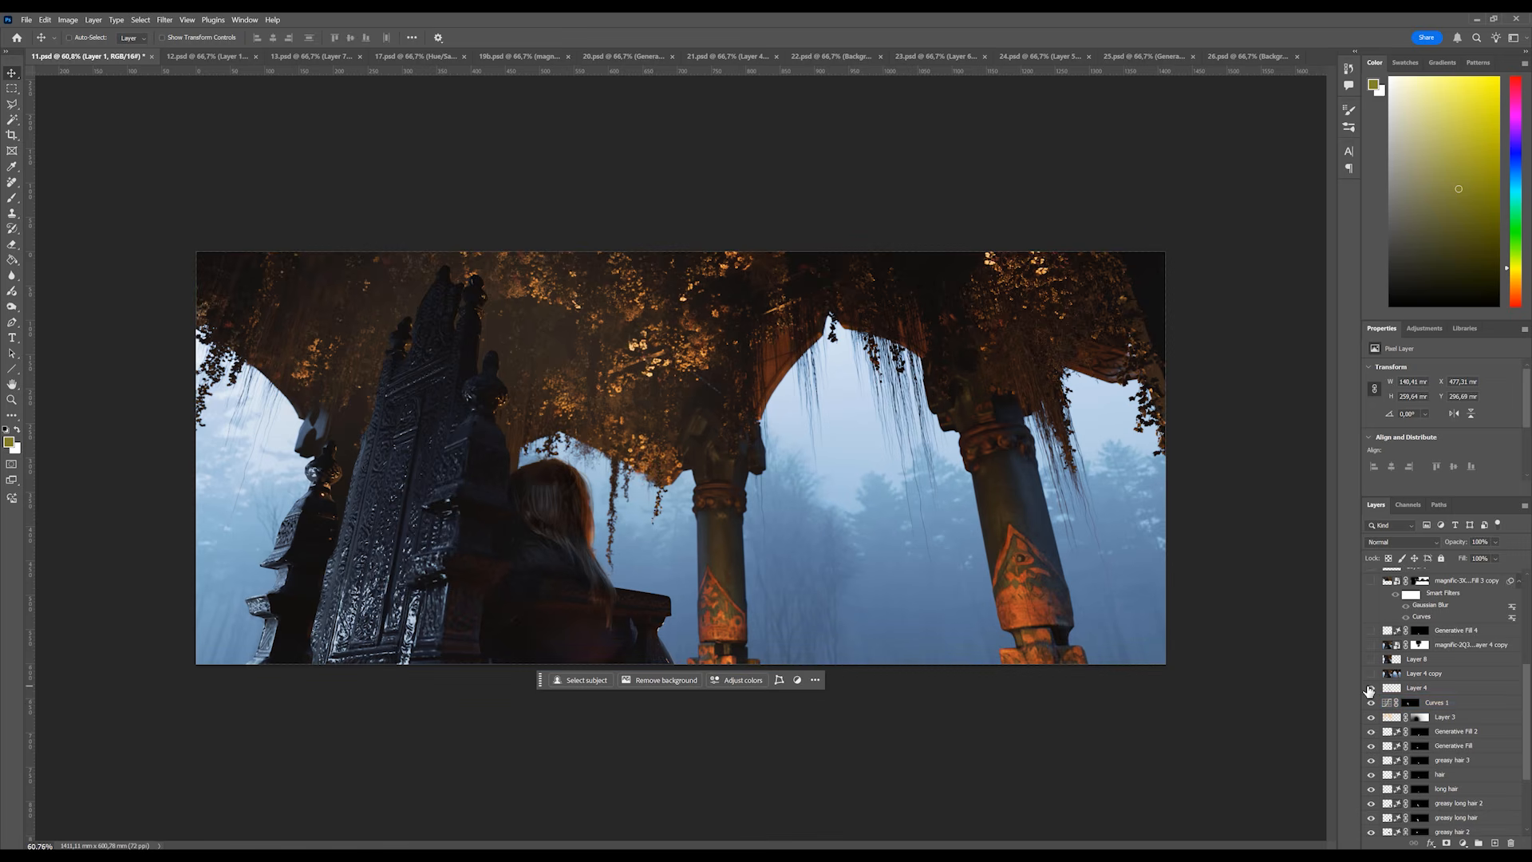
pyautogui.click(1368, 689)
pyautogui.click(1370, 686)
pyautogui.click(1370, 675)
pyautogui.click(1369, 660)
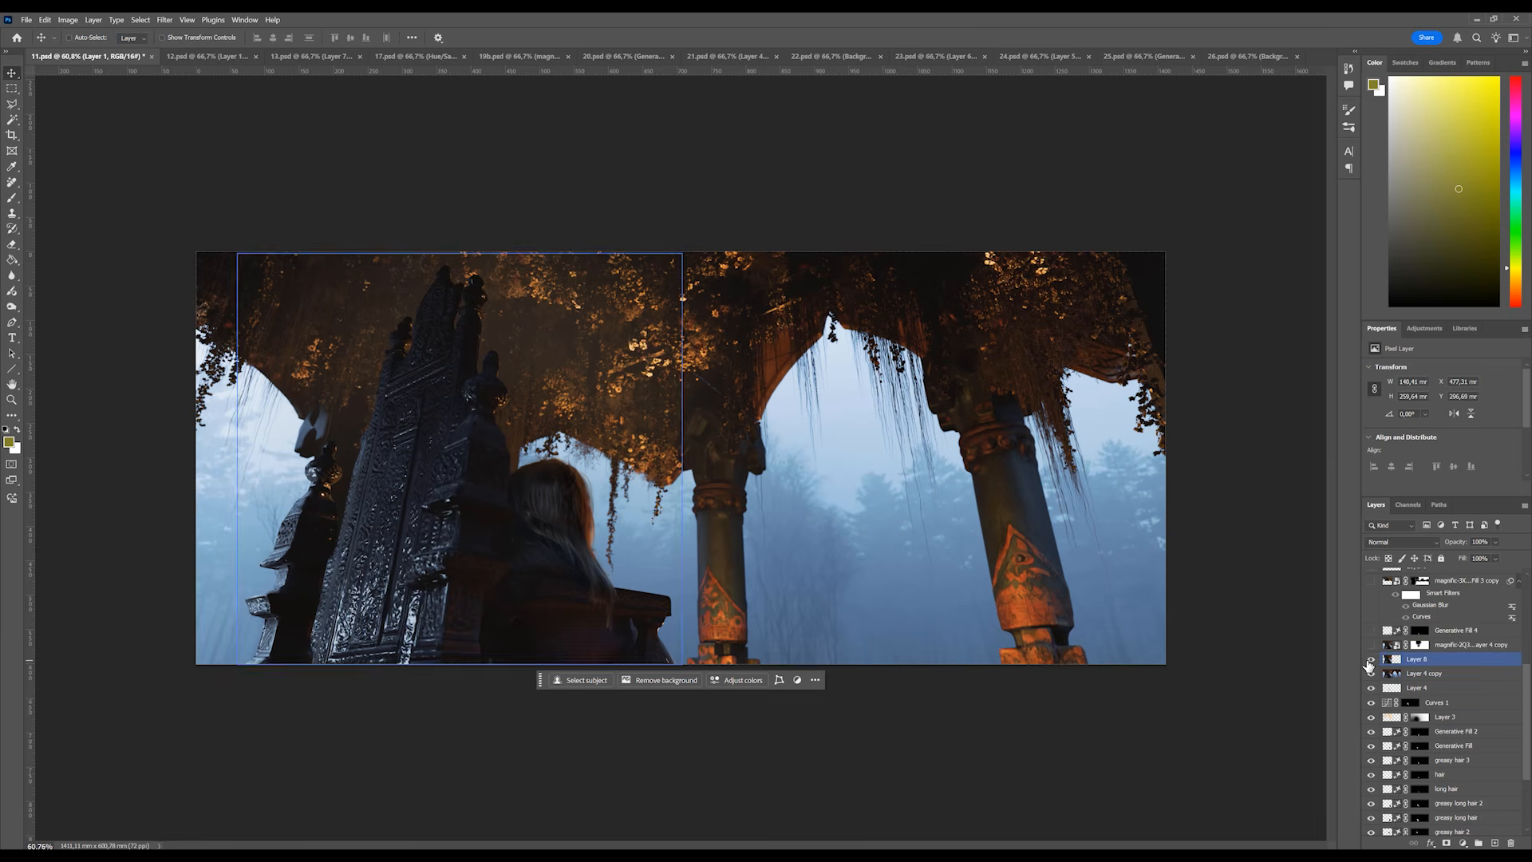
# Show the magnific layer above Layer 8, switching it repeatedly to compare the enhanced detail, including a close-up of the hanging flowers.
pyautogui.scroll(1, 1369, 668)
pyautogui.click(1370, 675)
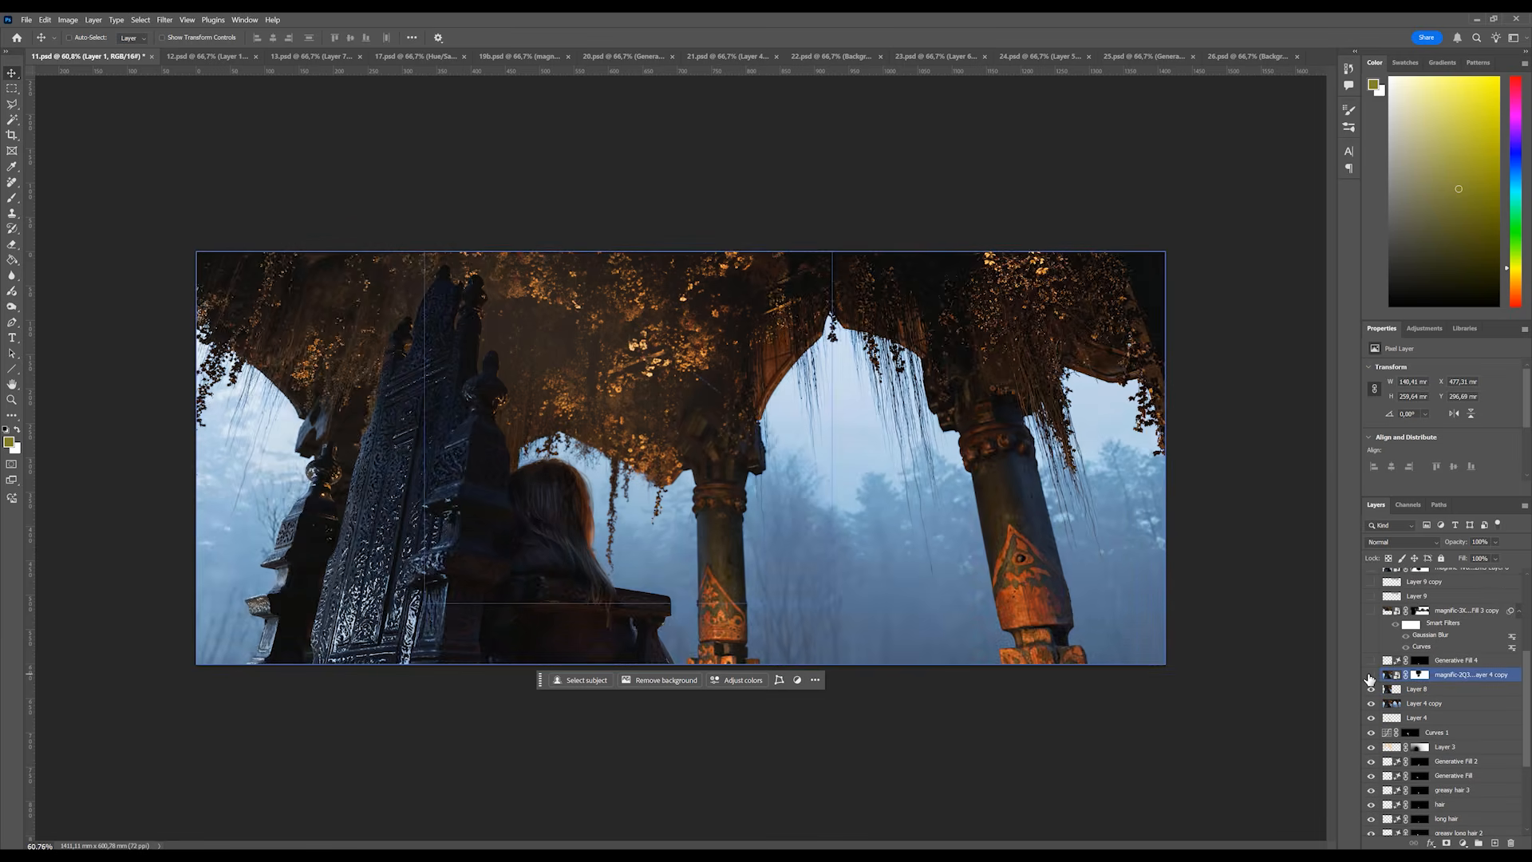
pyautogui.click(1370, 675)
pyautogui.click(1369, 675)
pyautogui.click(1370, 675)
pyautogui.click(1370, 675)
pyautogui.click(1370, 675)
pyautogui.click(1369, 675)
pyautogui.keyDown('ctrl'); pyautogui.click(638, 333); pyautogui.keyUp('ctrl')
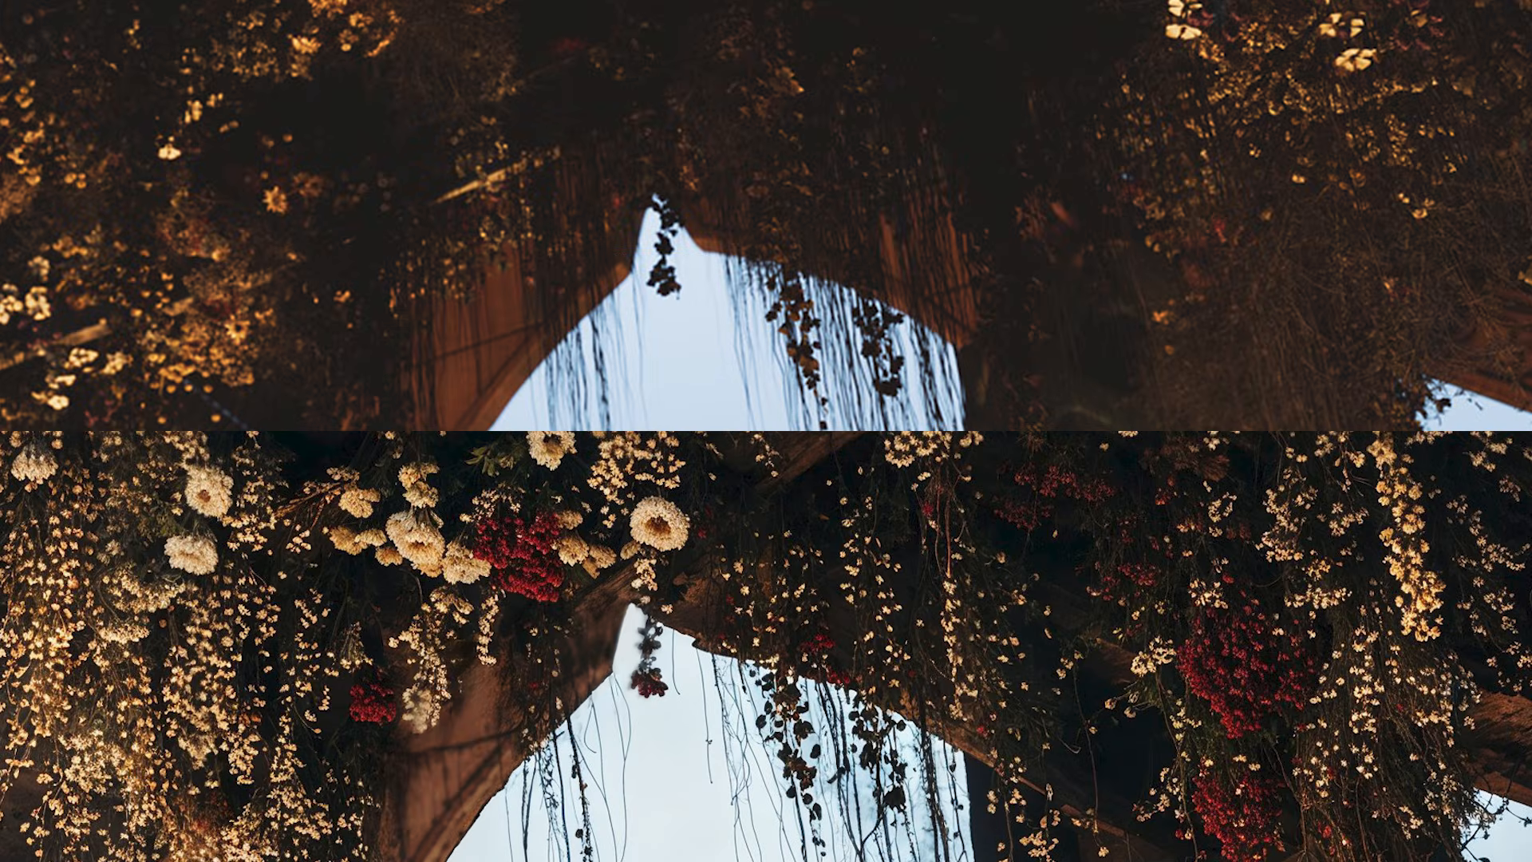
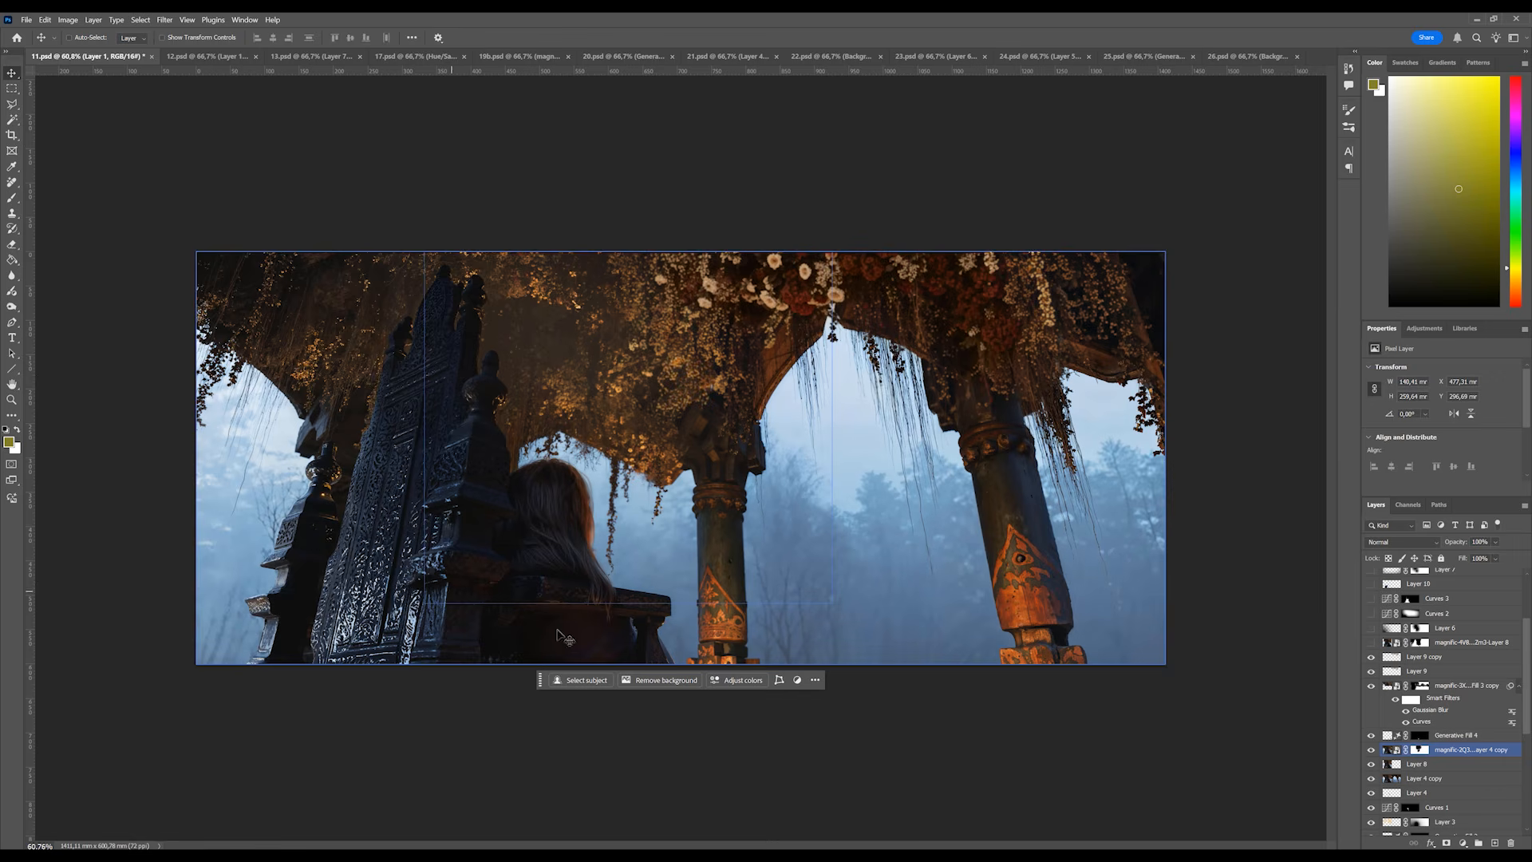
# Show the magnific layer above Layer 9 copy, plus Layer 6, Curves 2 and Curves 3 above it.
pyautogui.click(1371, 642)
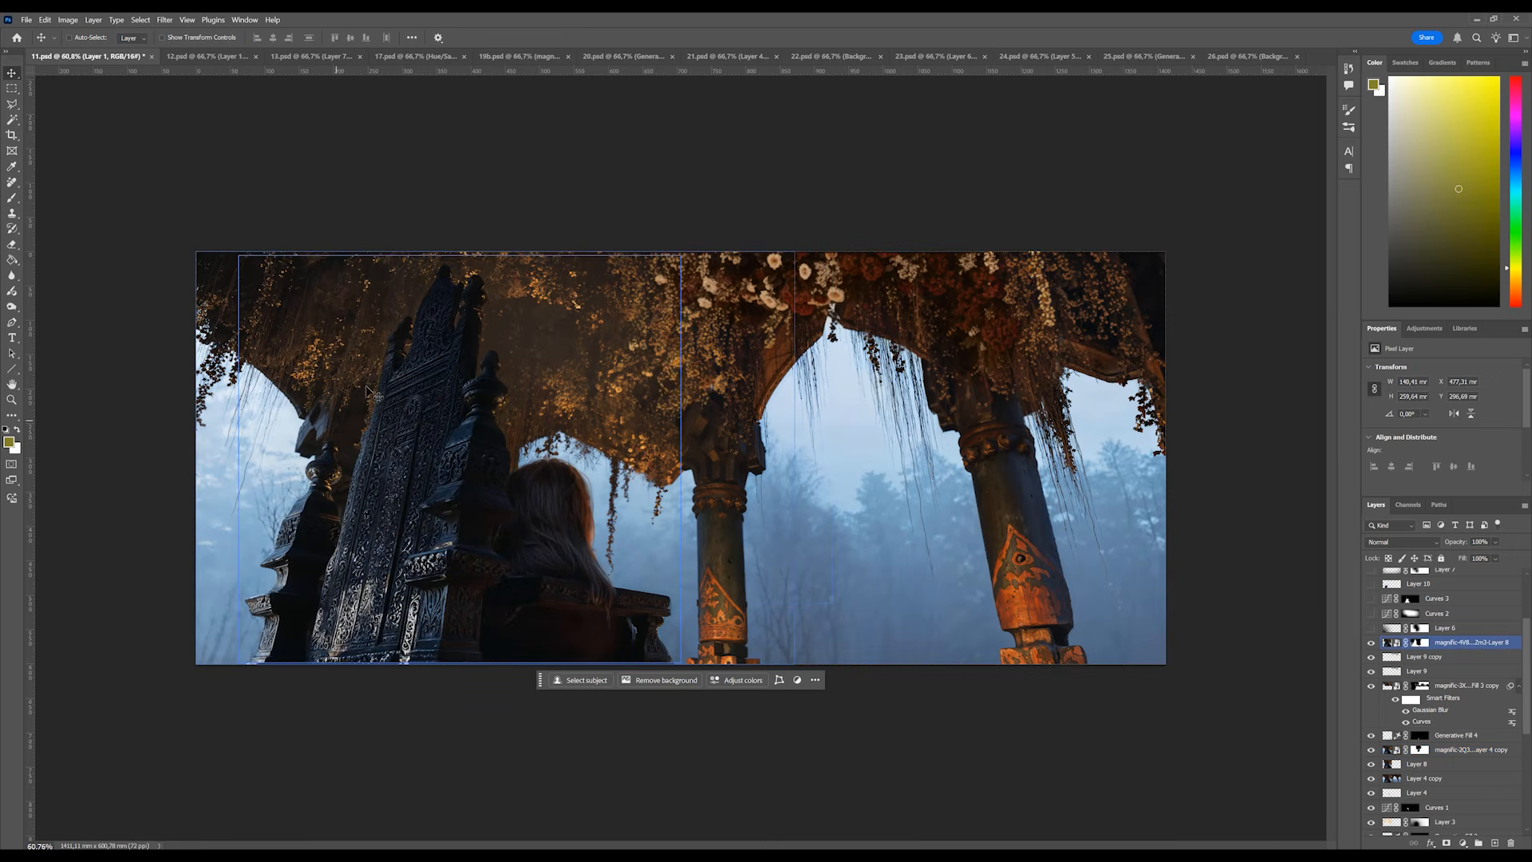
pyautogui.click(1370, 628)
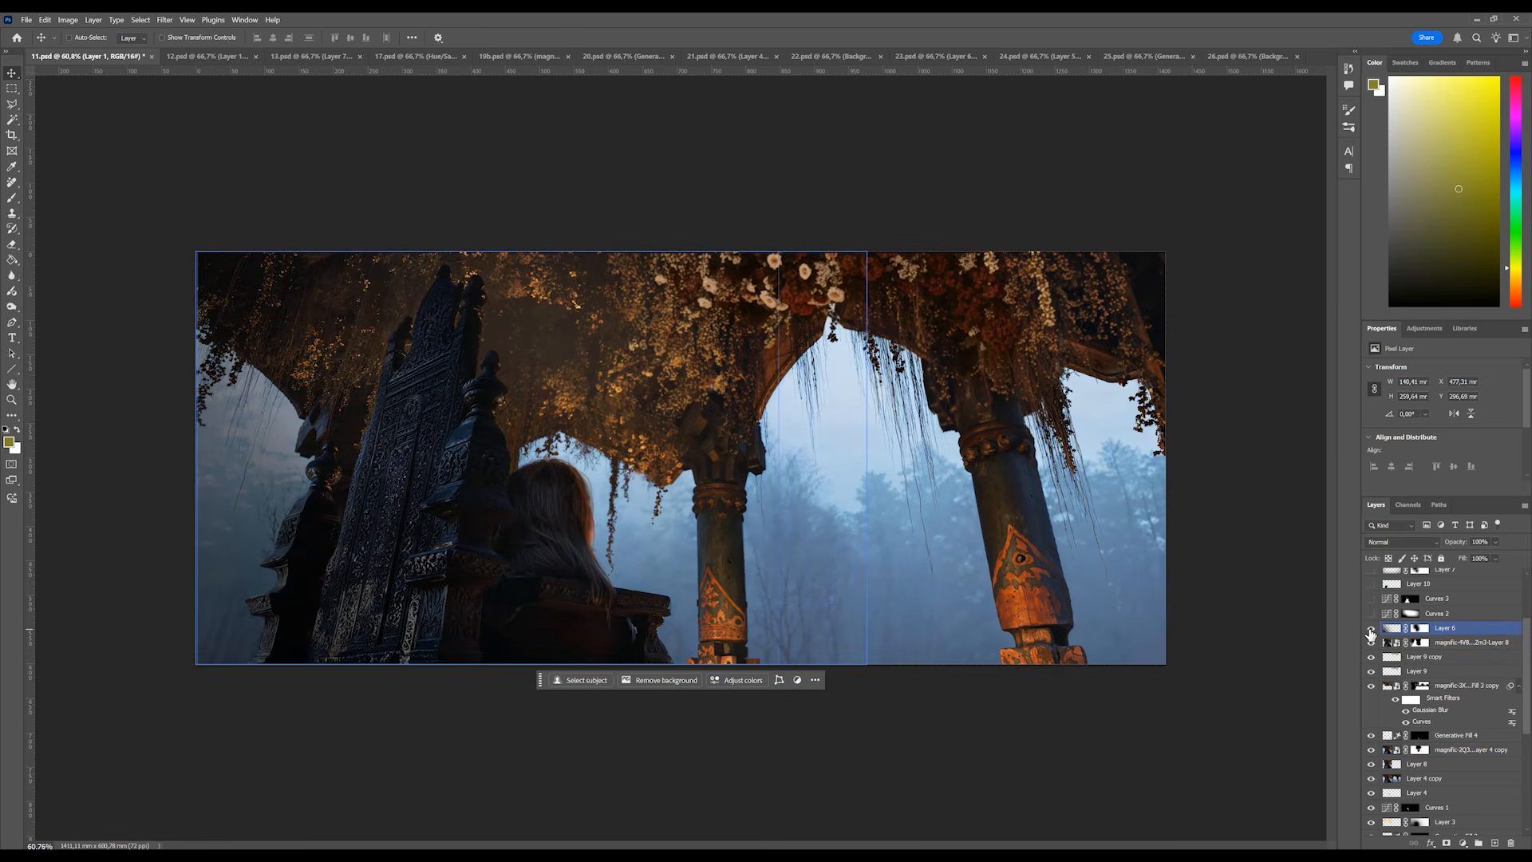
pyautogui.scroll(1, 1436, 631)
pyautogui.click(1368, 645)
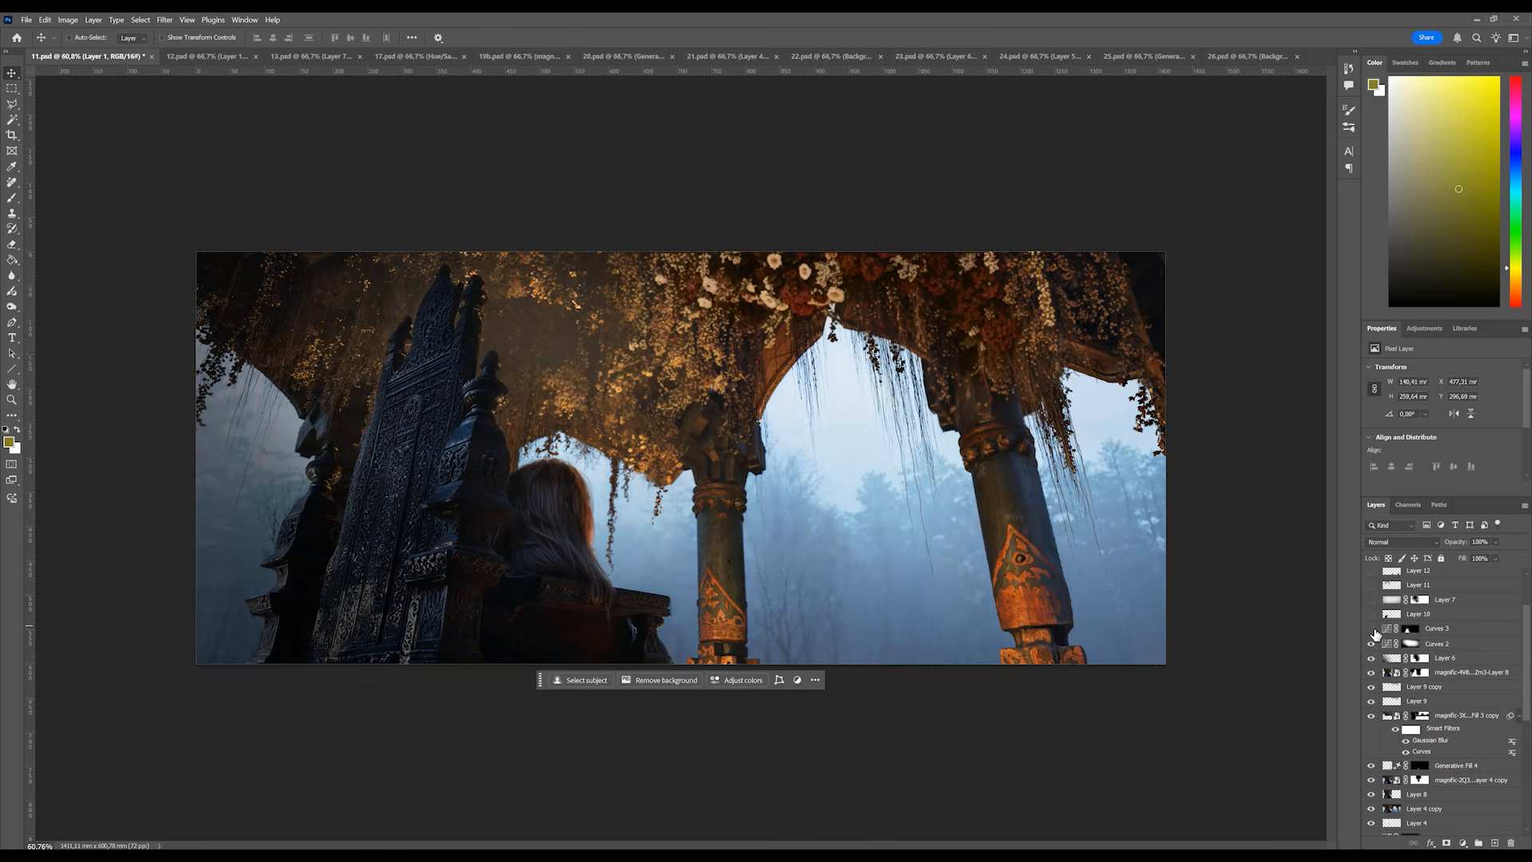
pyautogui.click(1372, 629)
pyautogui.scroll(1, 1439, 629)
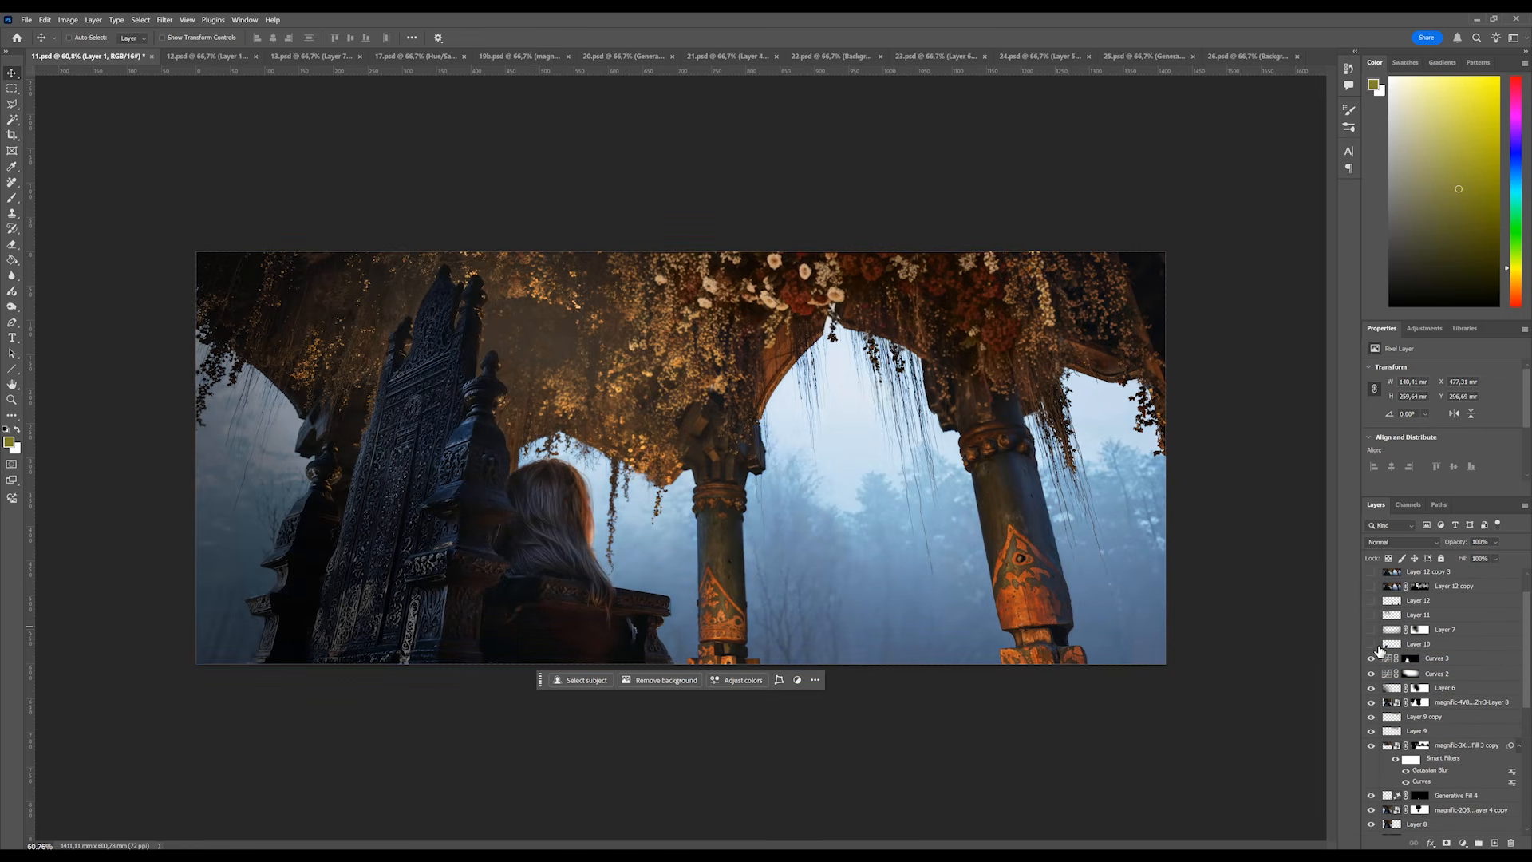
# Show the stack from Layer 7 through Layer 12 copy, and switch Layer 13 repeatedly to compare its effect.
pyautogui.scroll(1, 1365, 651)
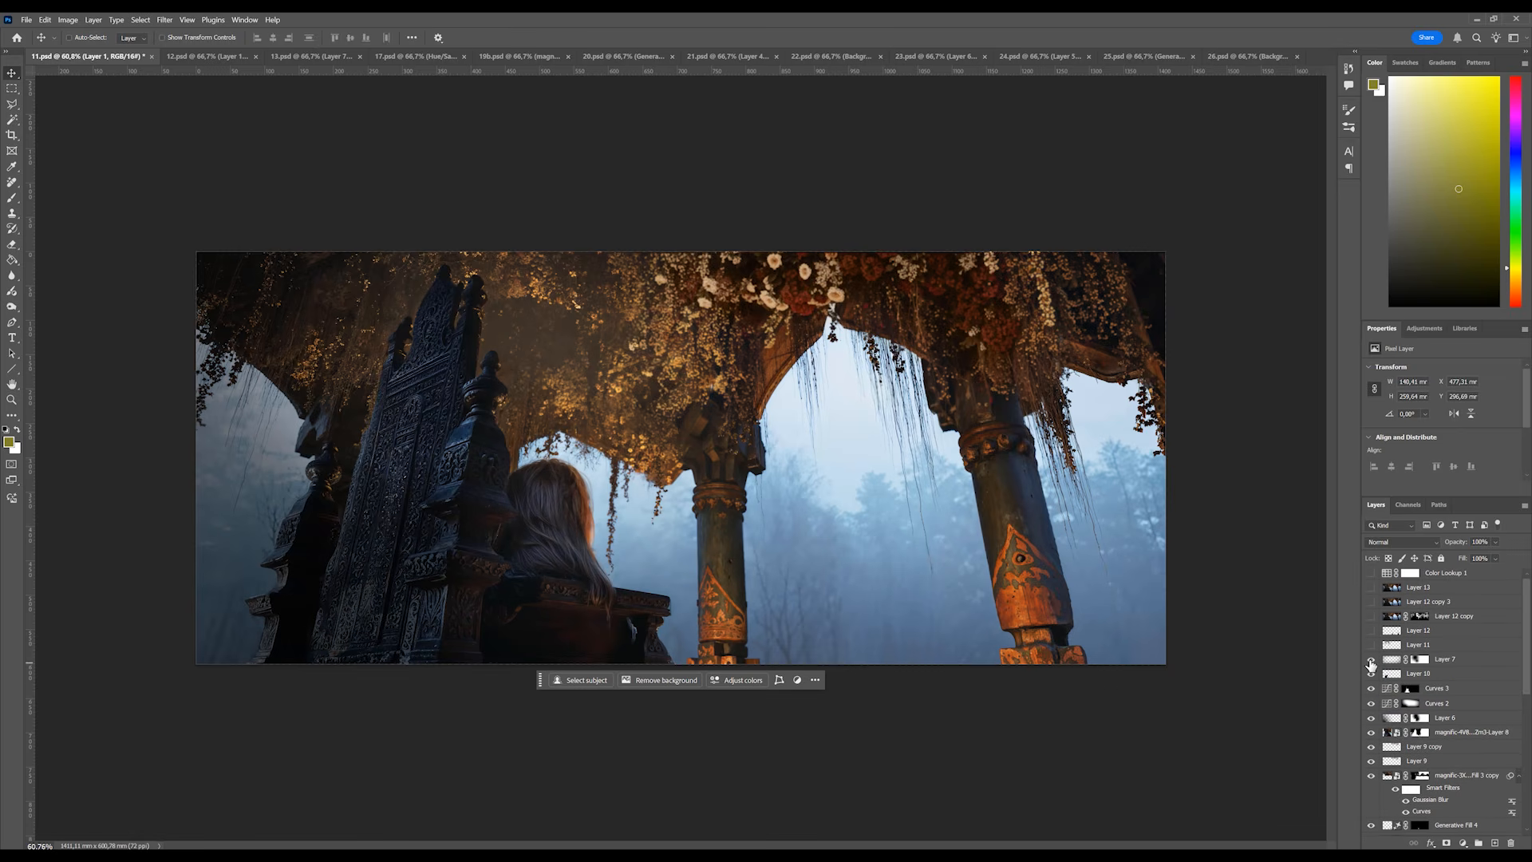
pyautogui.click(1371, 660)
pyautogui.click(1370, 645)
pyautogui.click(1370, 631)
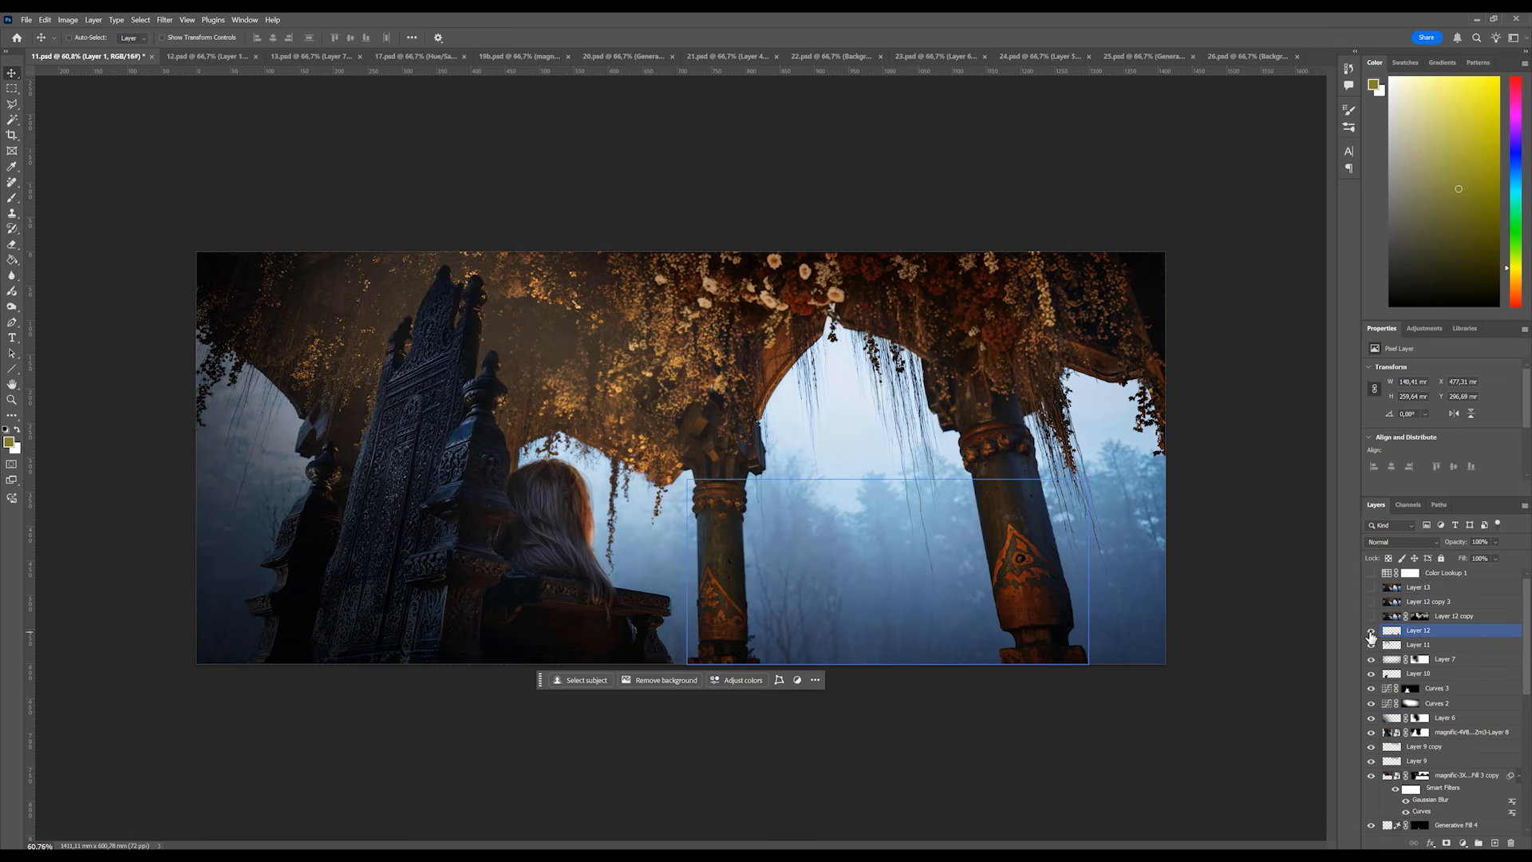
pyautogui.click(1371, 616)
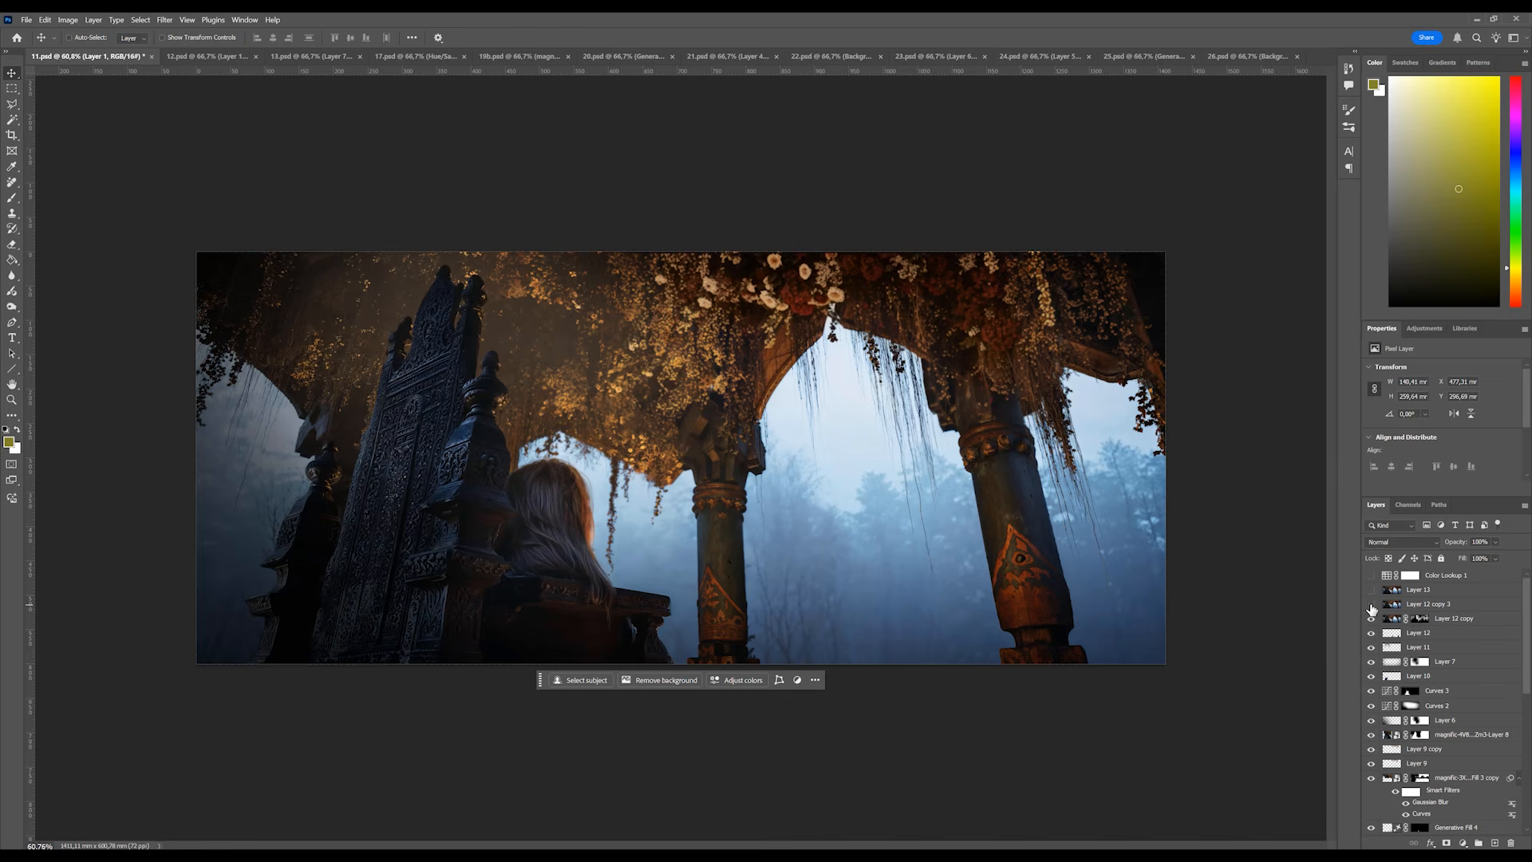
pyautogui.click(1371, 589)
pyautogui.click(1371, 589)
pyautogui.click(1370, 590)
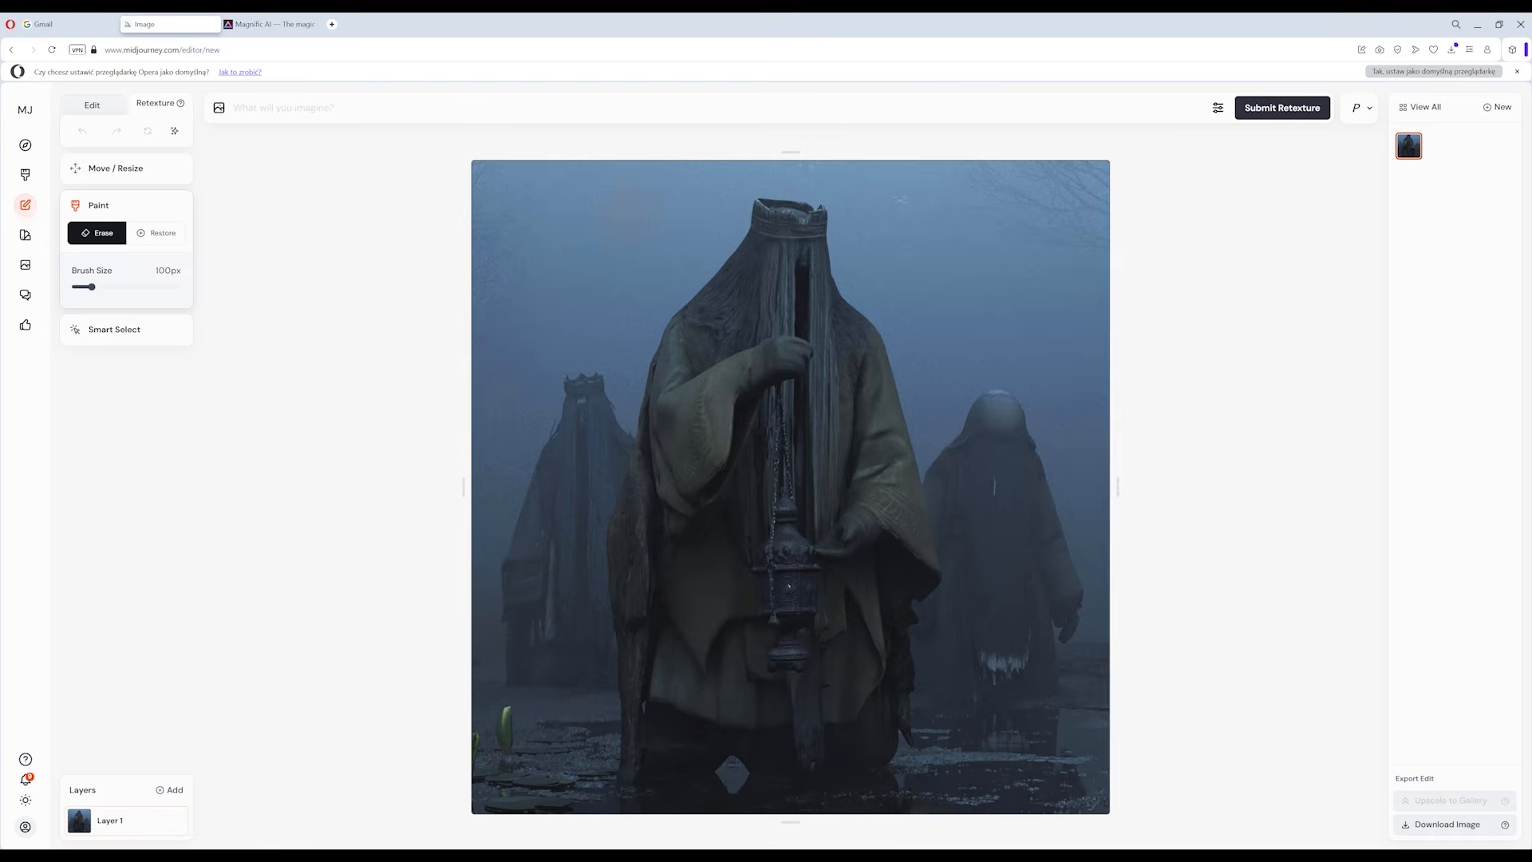
# In Midjourney's Retexture editor, upload the dark hooded figure image and assign it as a style reference.
pyautogui.click(219, 107)
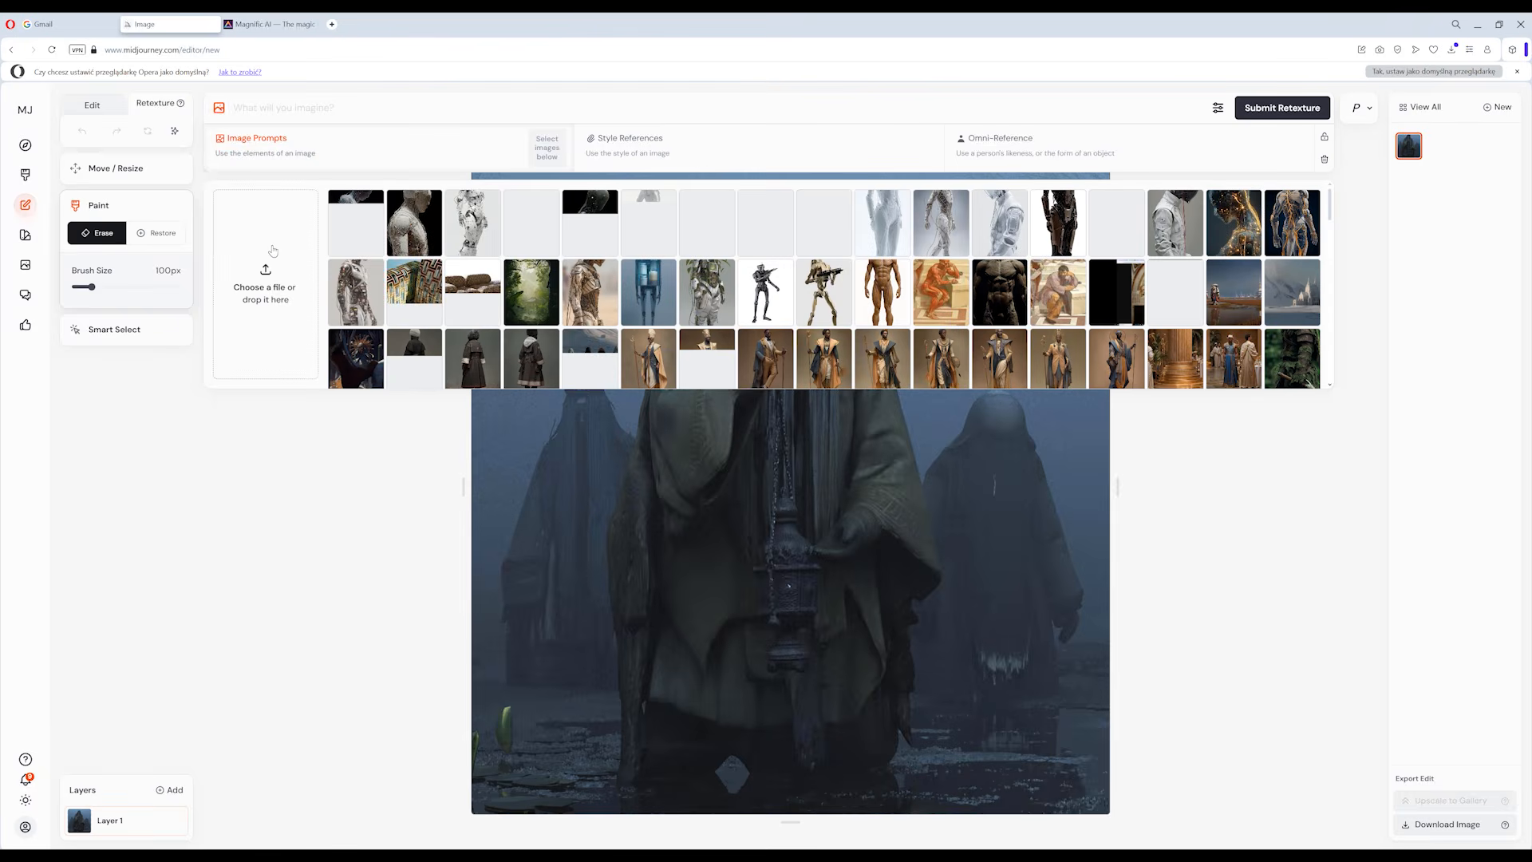
pyautogui.click(270, 254)
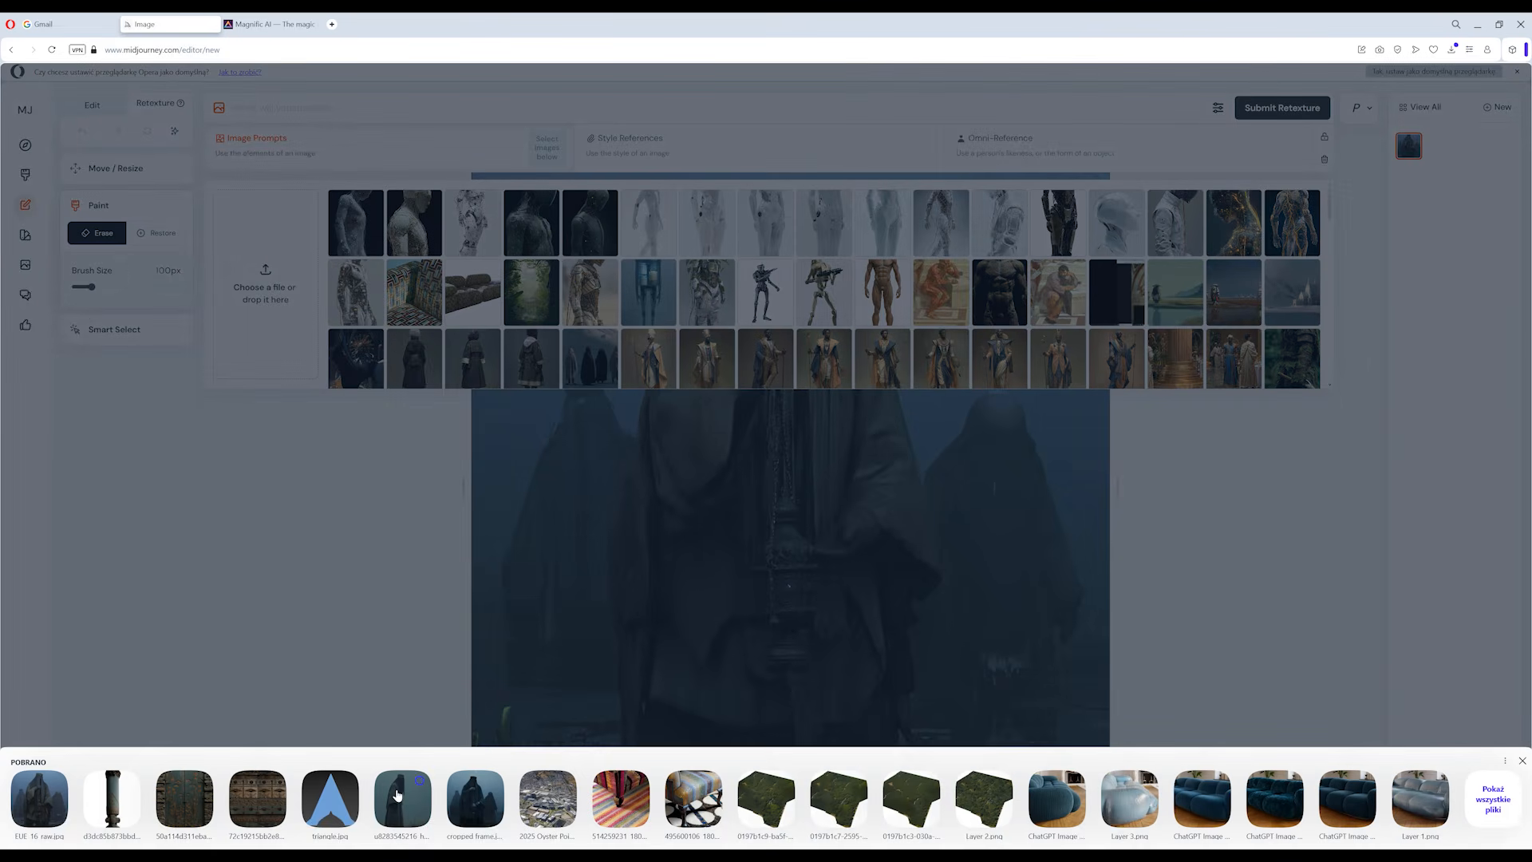
pyautogui.click(397, 794)
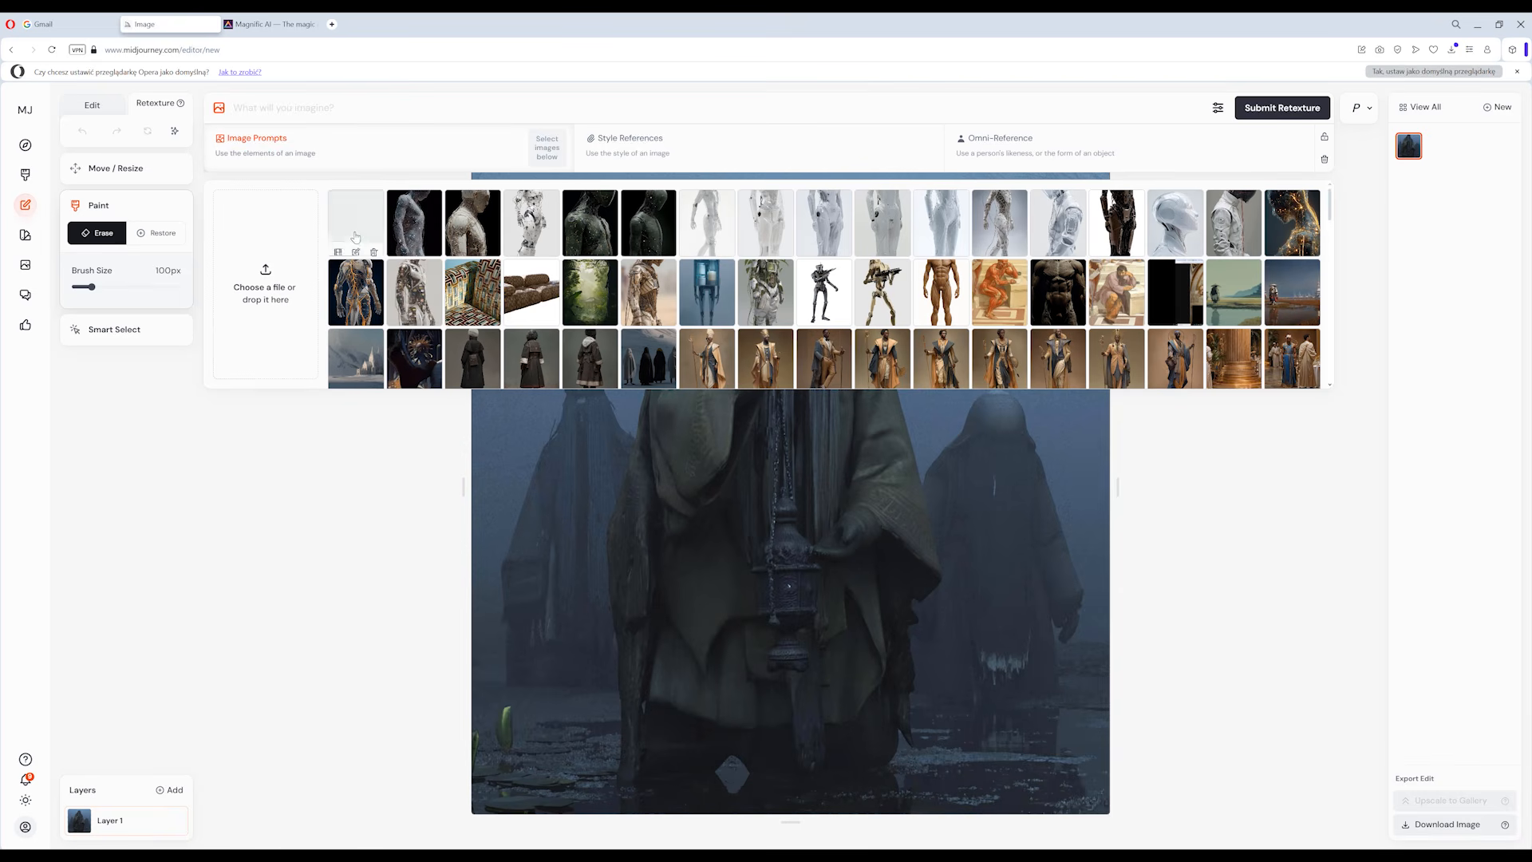
pyautogui.click(363, 211)
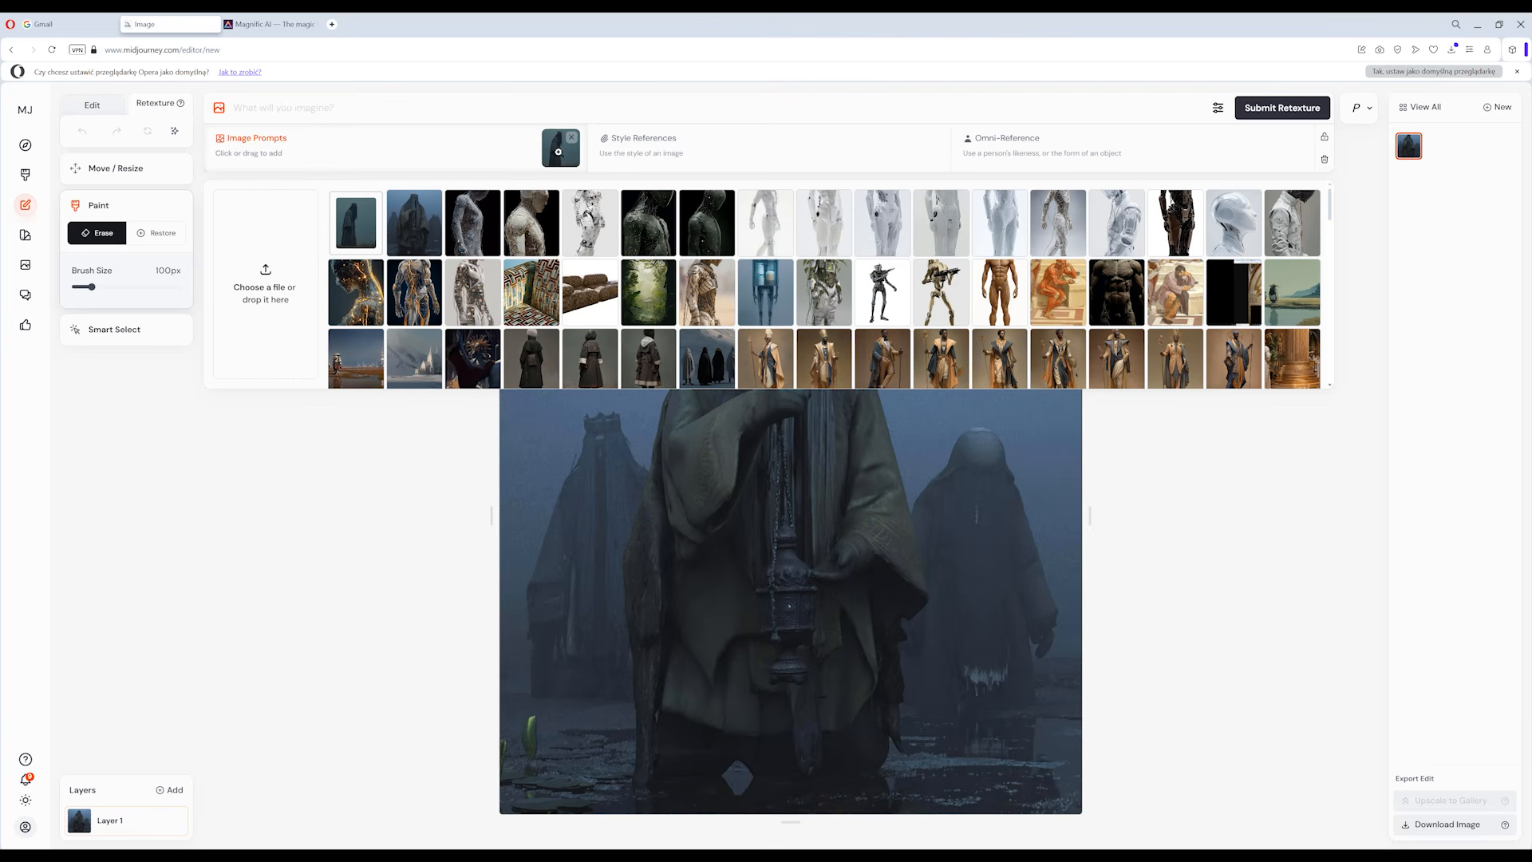
pyautogui.moveTo(561, 148); pyautogui.dragTo(923, 148)
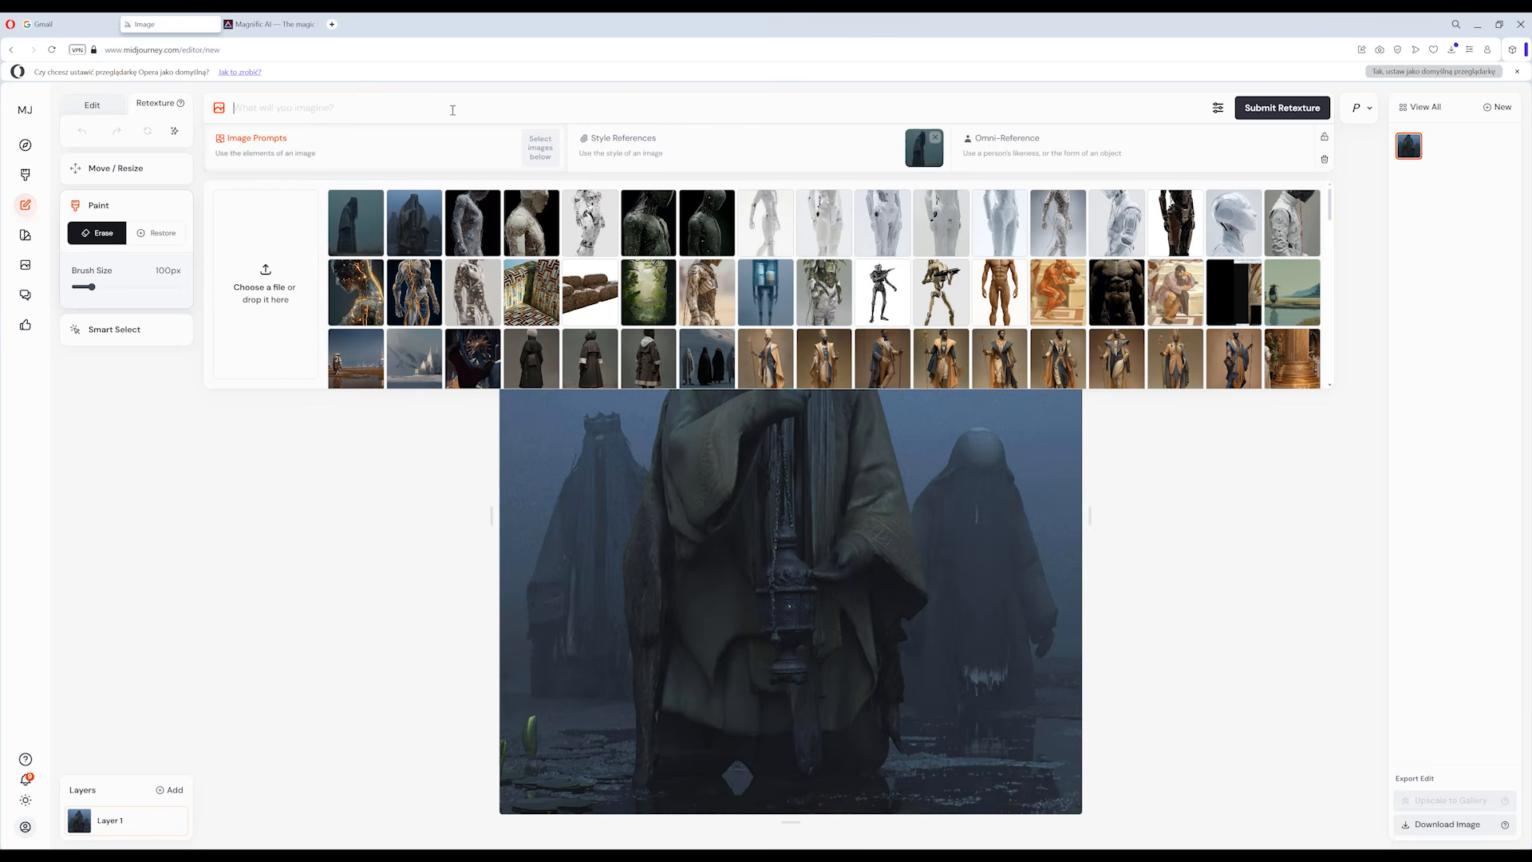
# Submit the retexture prompt "sinister creature with eerie humanoid body, long greasy hair covering the surface of the entire body, orthodox slavic details, holding a censer".
pyautogui.click(279, 108)
pyautogui.write('sinister creature with eerie humanoid body')
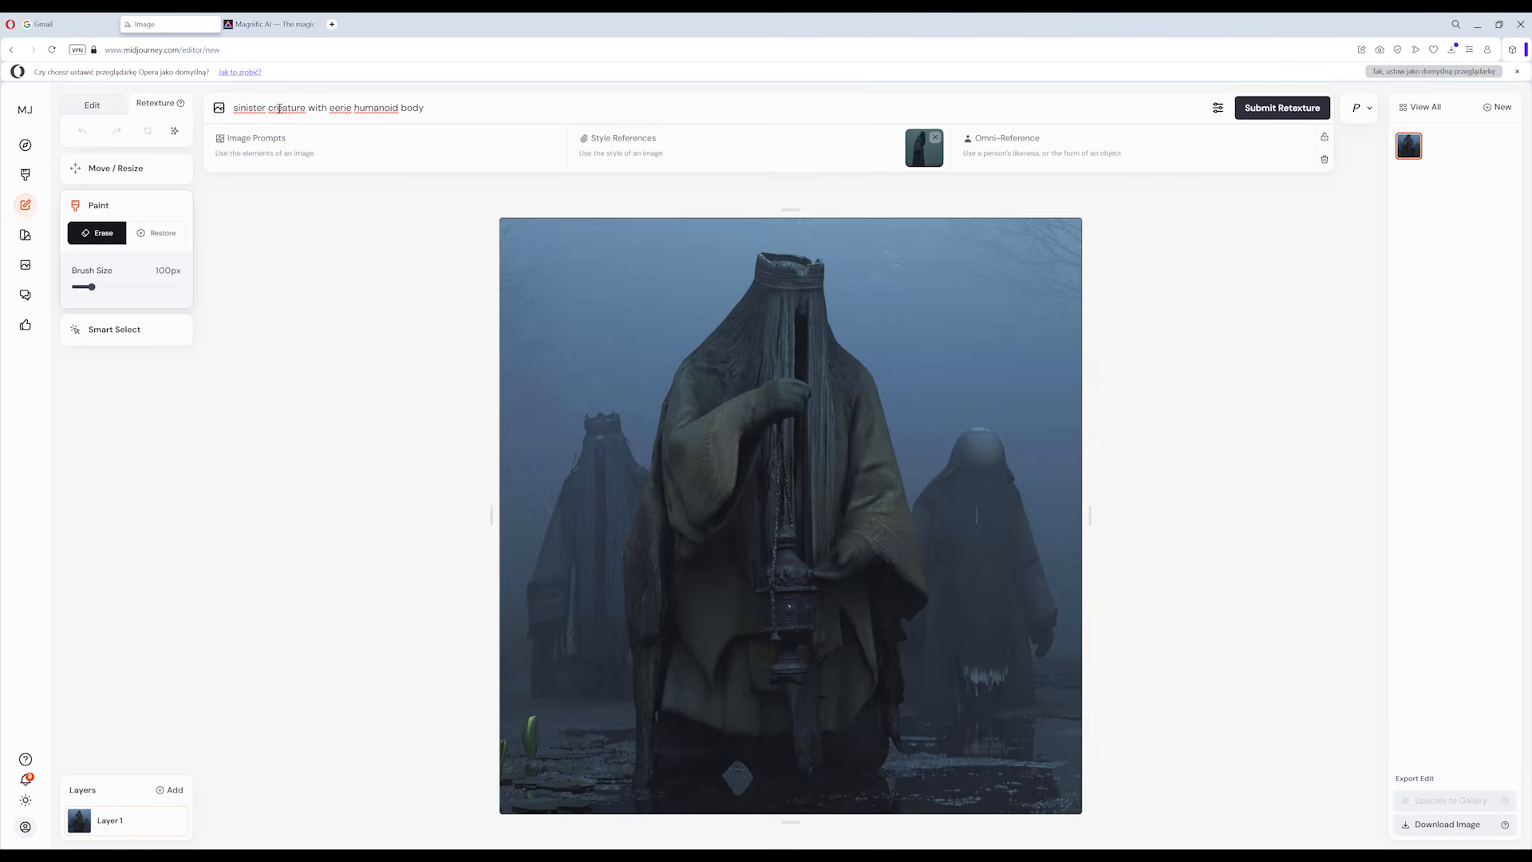
pyautogui.write(', long greasy hair covering the surface of the entire body, orth')
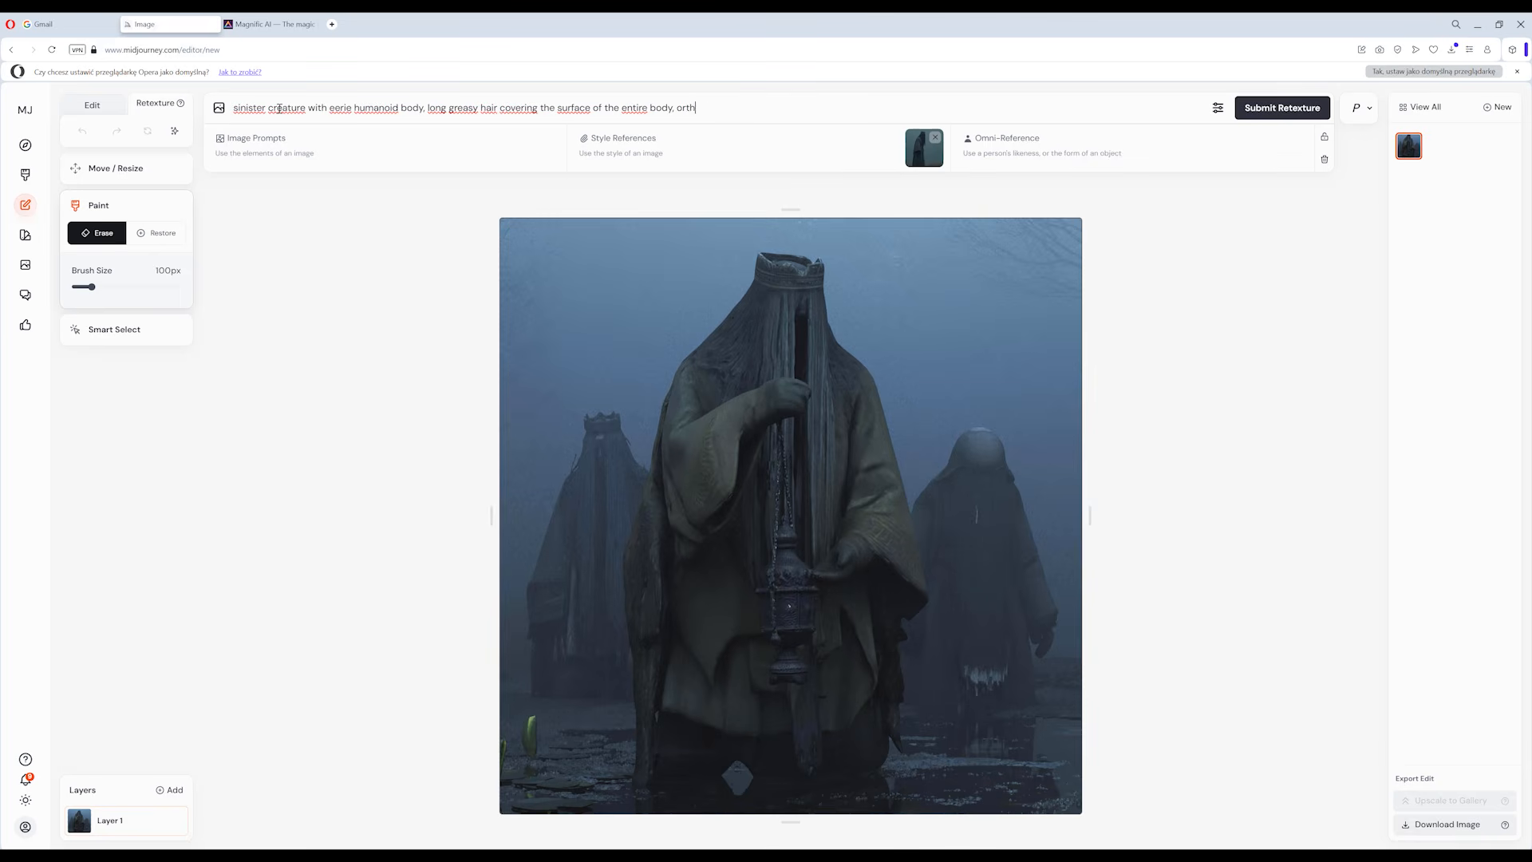
pyautogui.write('odox slavic details, holding a censer --v 7')
pyautogui.press('Return')
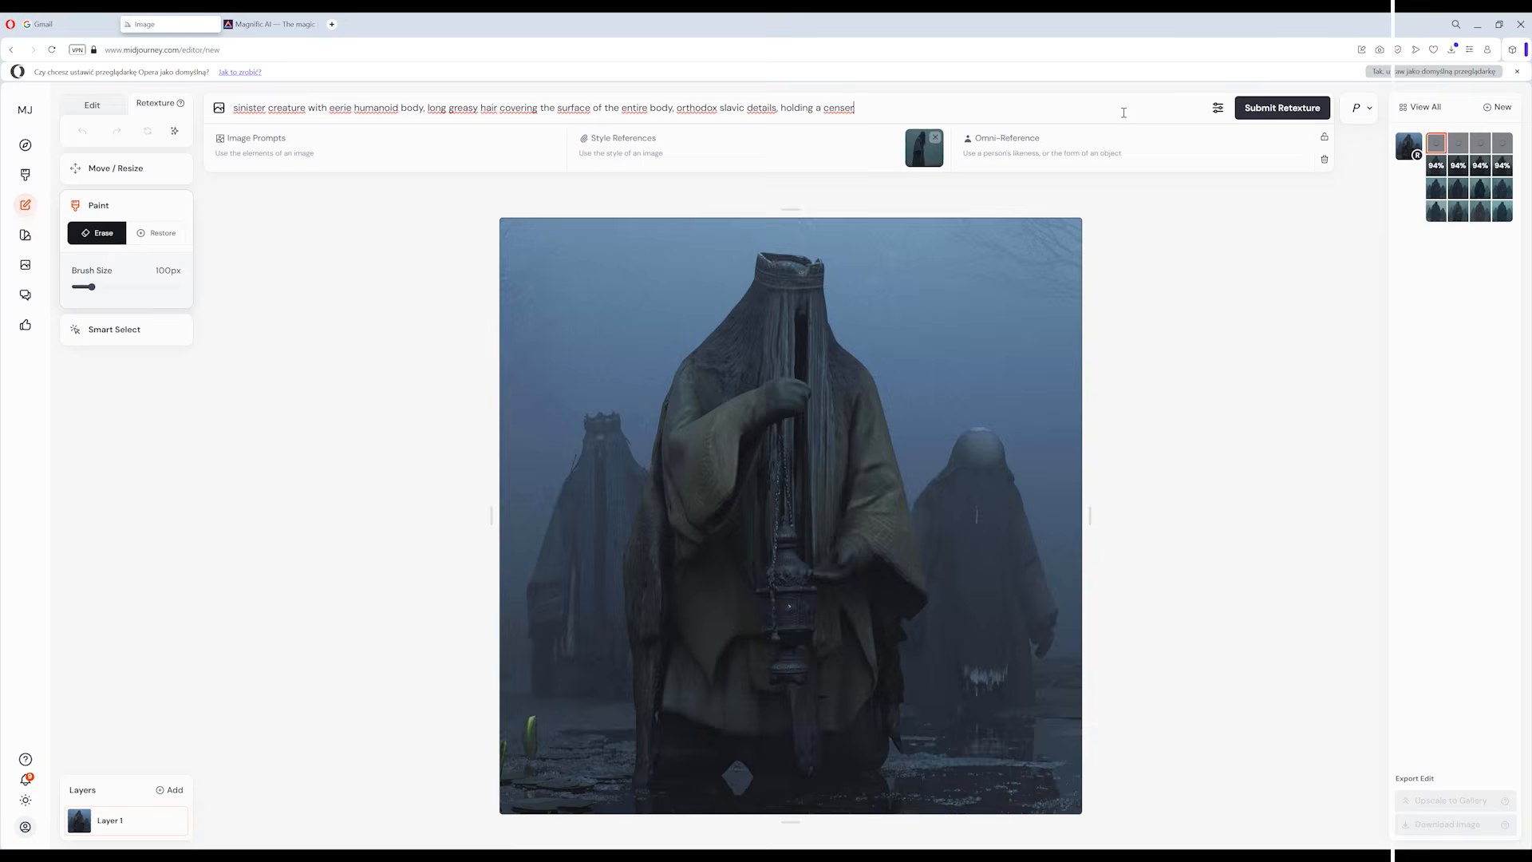
# Examine the generated retexture variations one by one, comparing the figure's robe, headdress, hair and censer.
pyautogui.click(1435, 213)
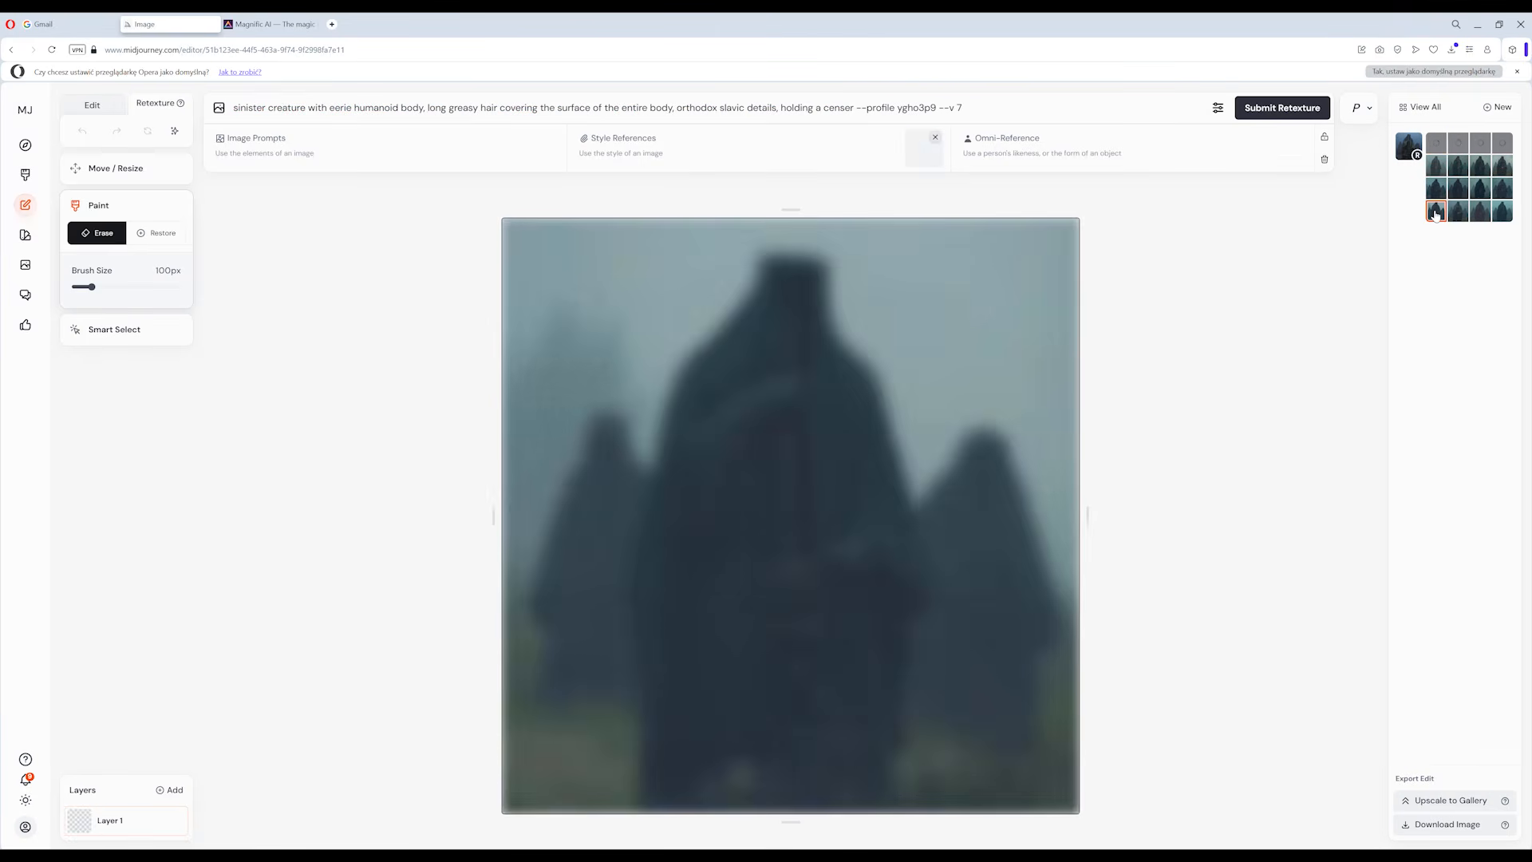
pyautogui.click(1457, 216)
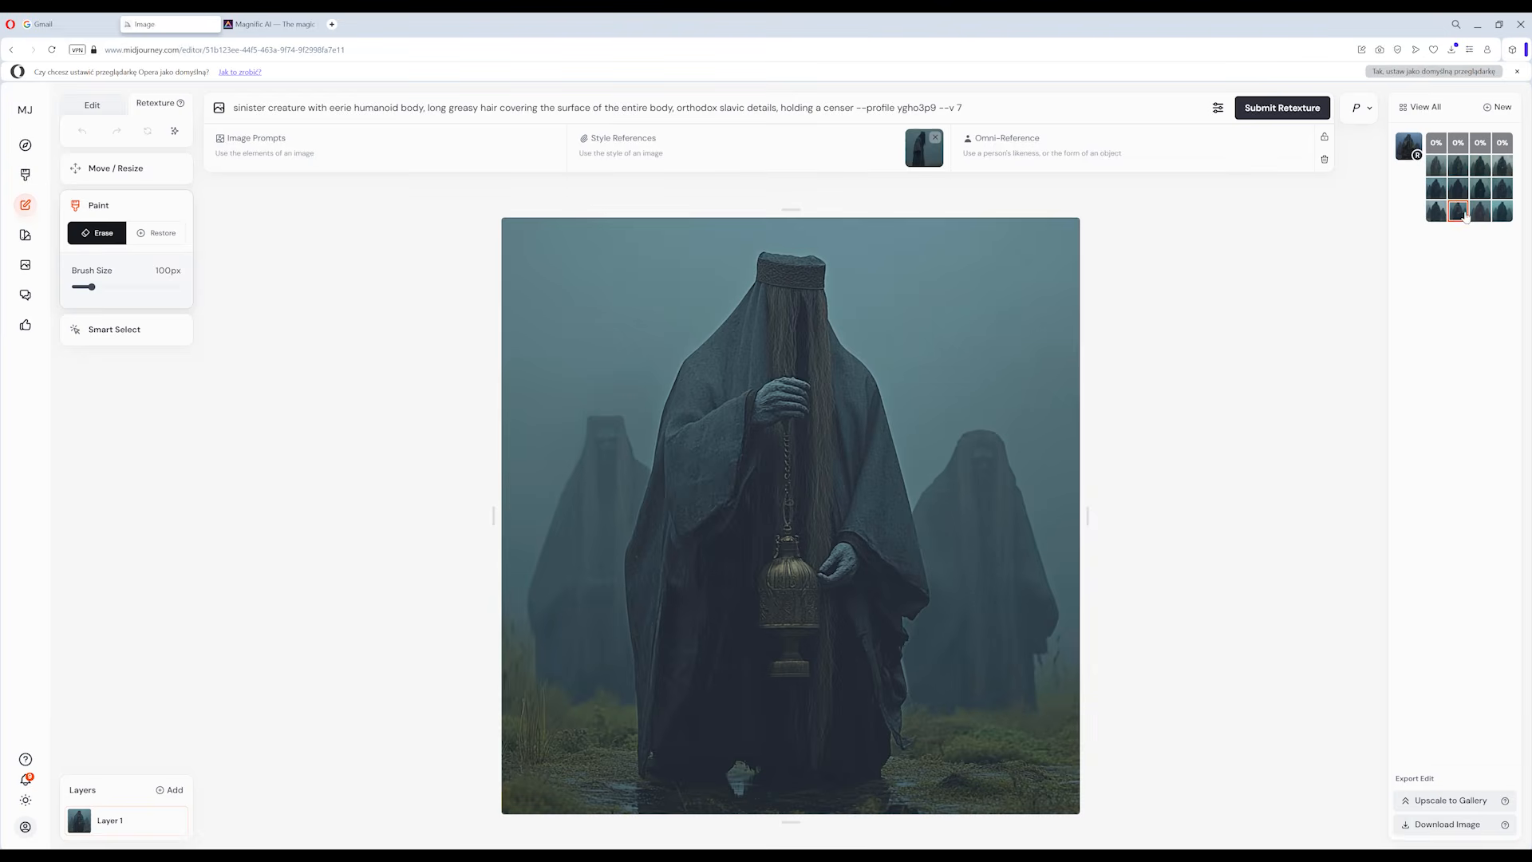
pyautogui.click(1478, 212)
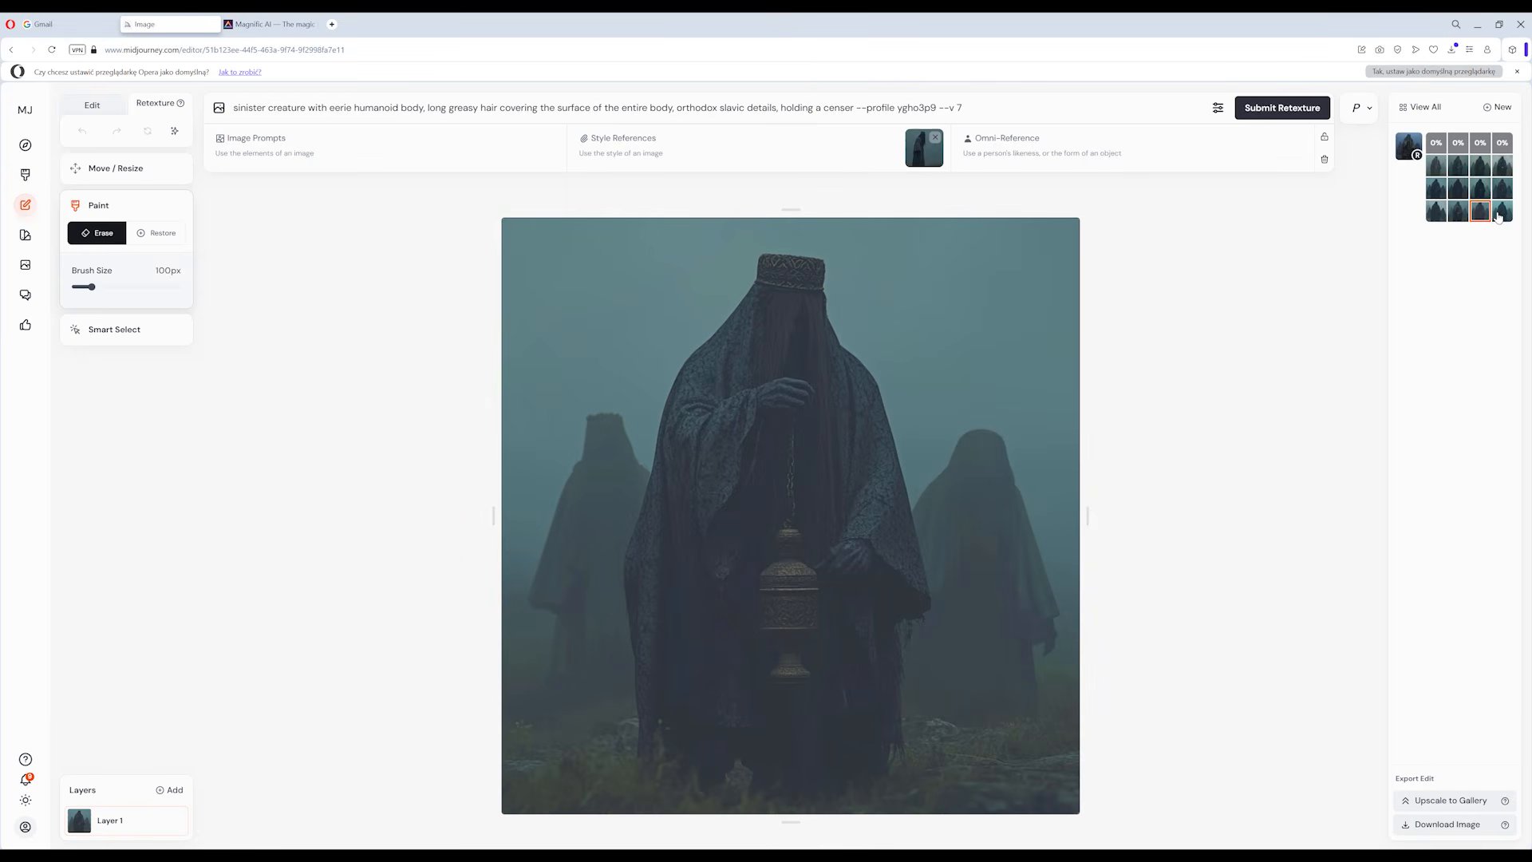
pyautogui.click(1501, 213)
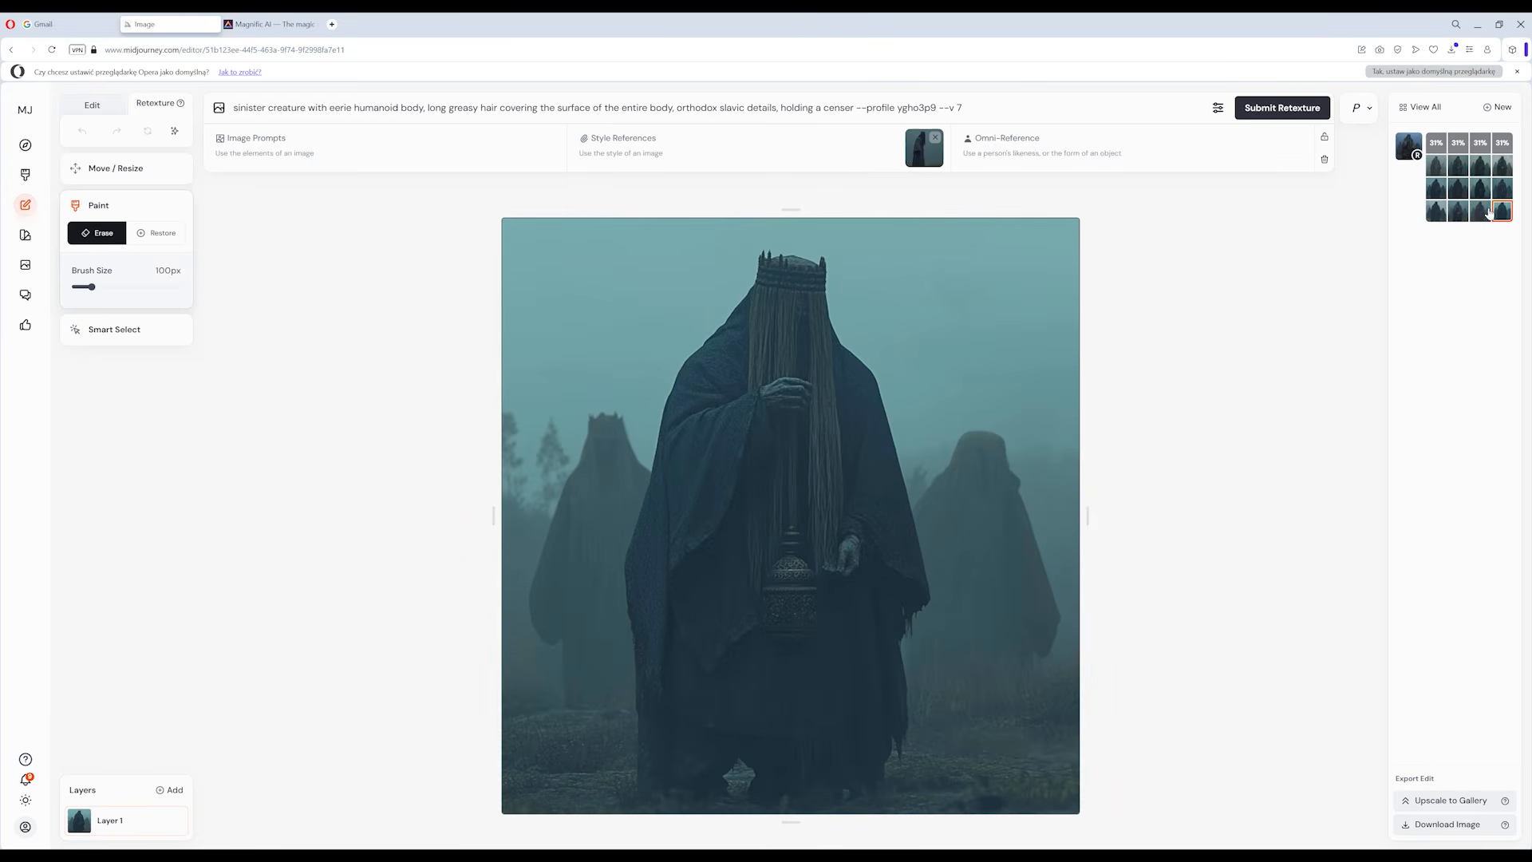
pyautogui.click(1499, 192)
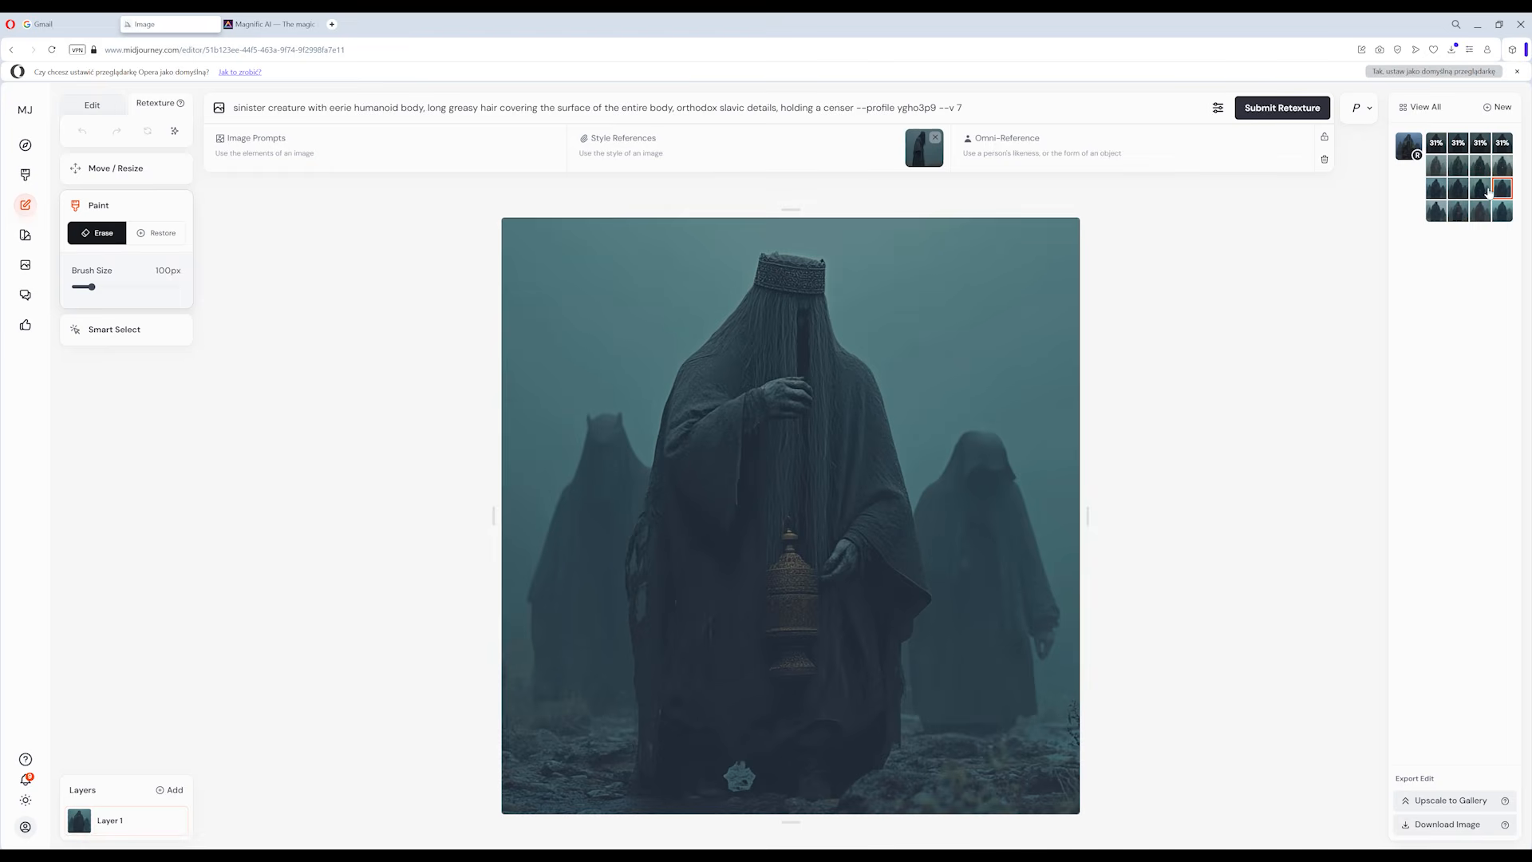
pyautogui.click(1481, 190)
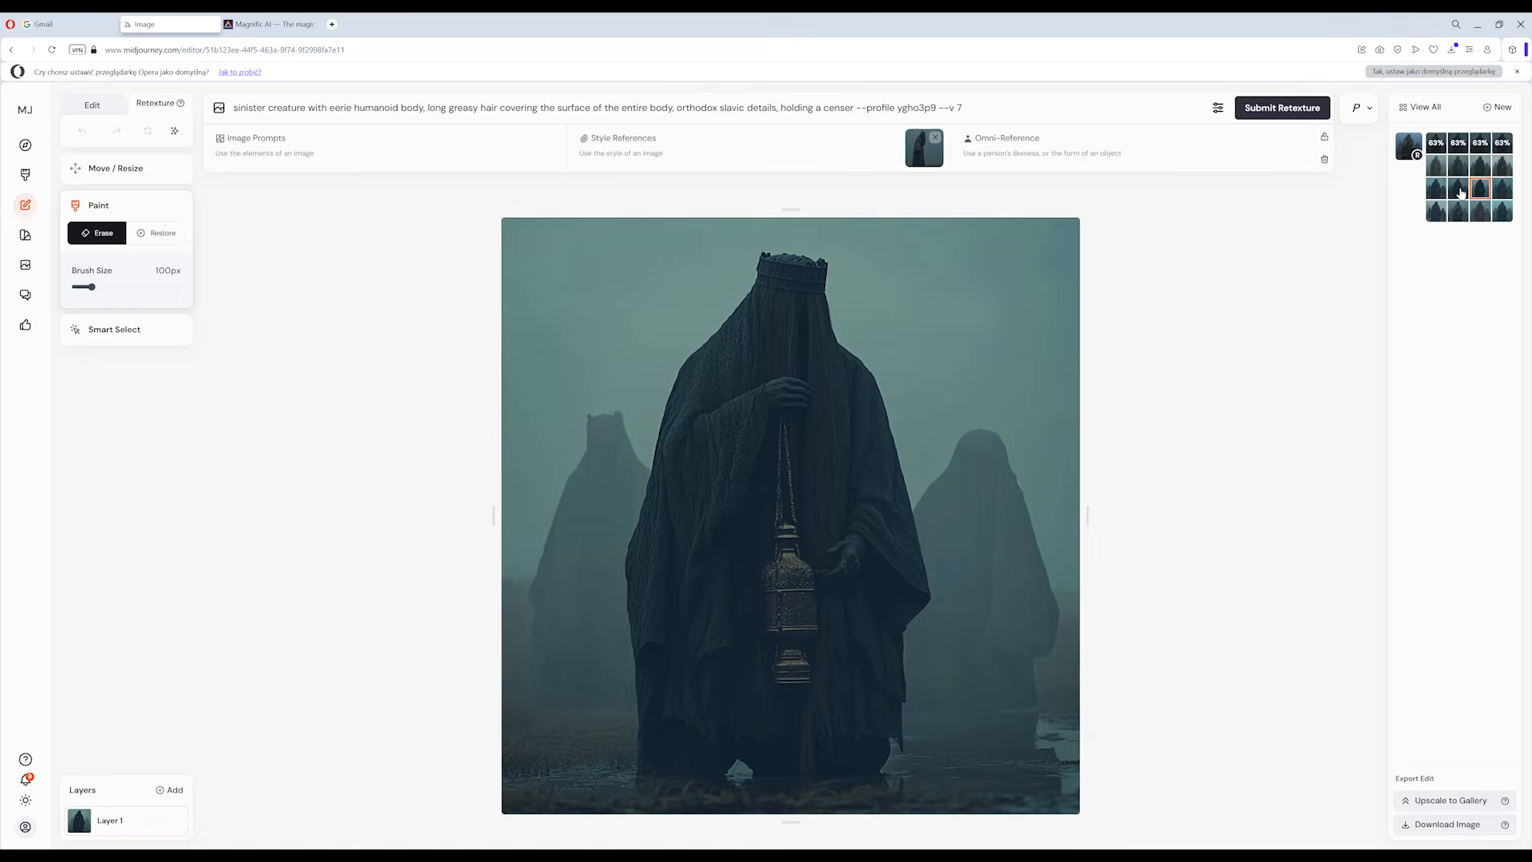
pyautogui.click(1459, 192)
pyautogui.click(1435, 193)
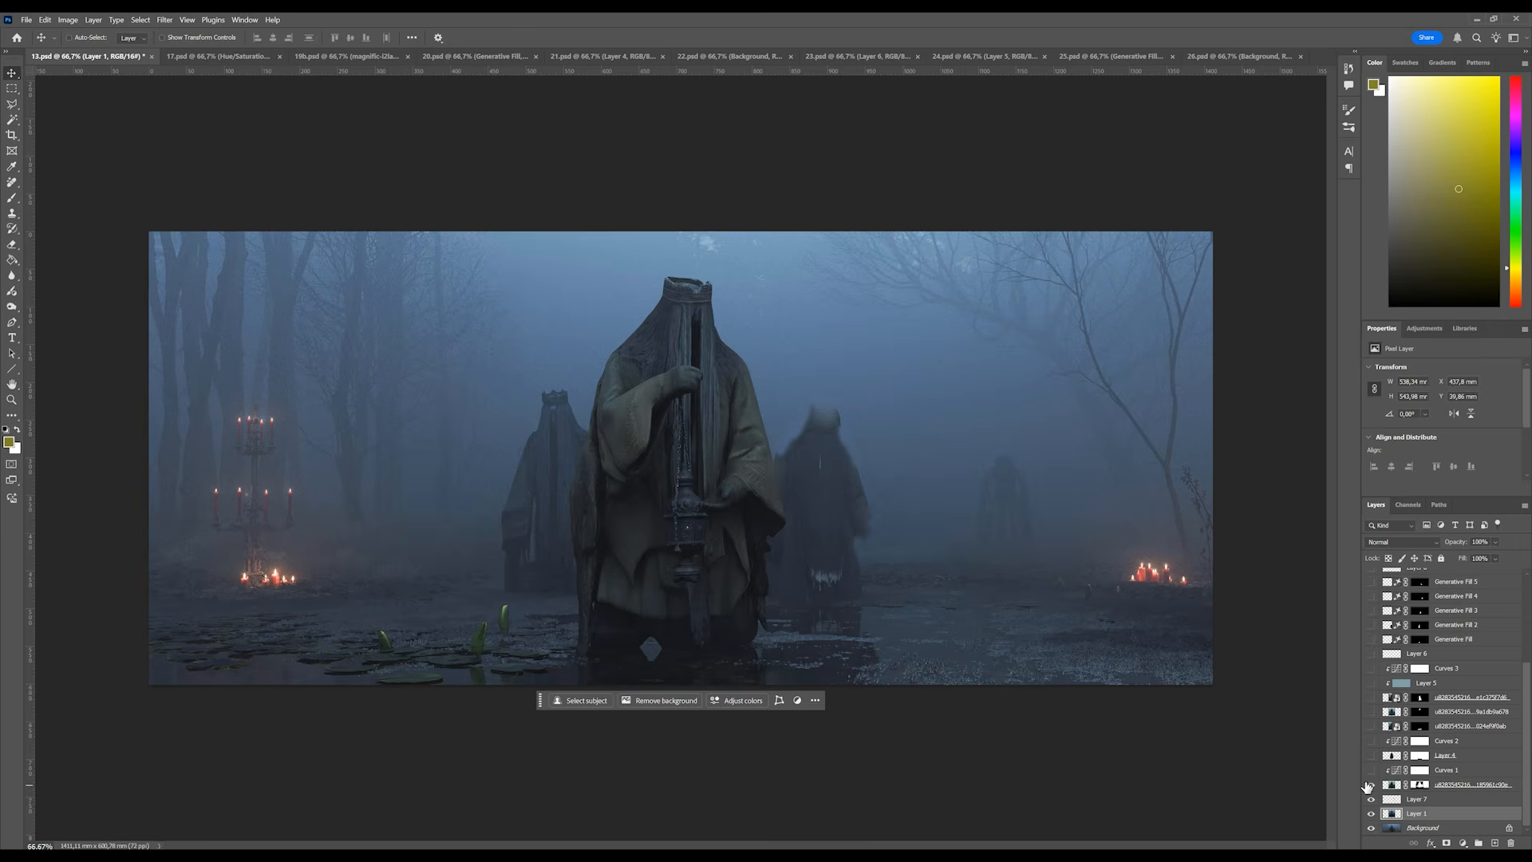
# In 13.psd, switch Layer 7 and Layer 1 to compare, and show the Midjourney figure layer with Curves 1 above it.
pyautogui.click(1372, 799)
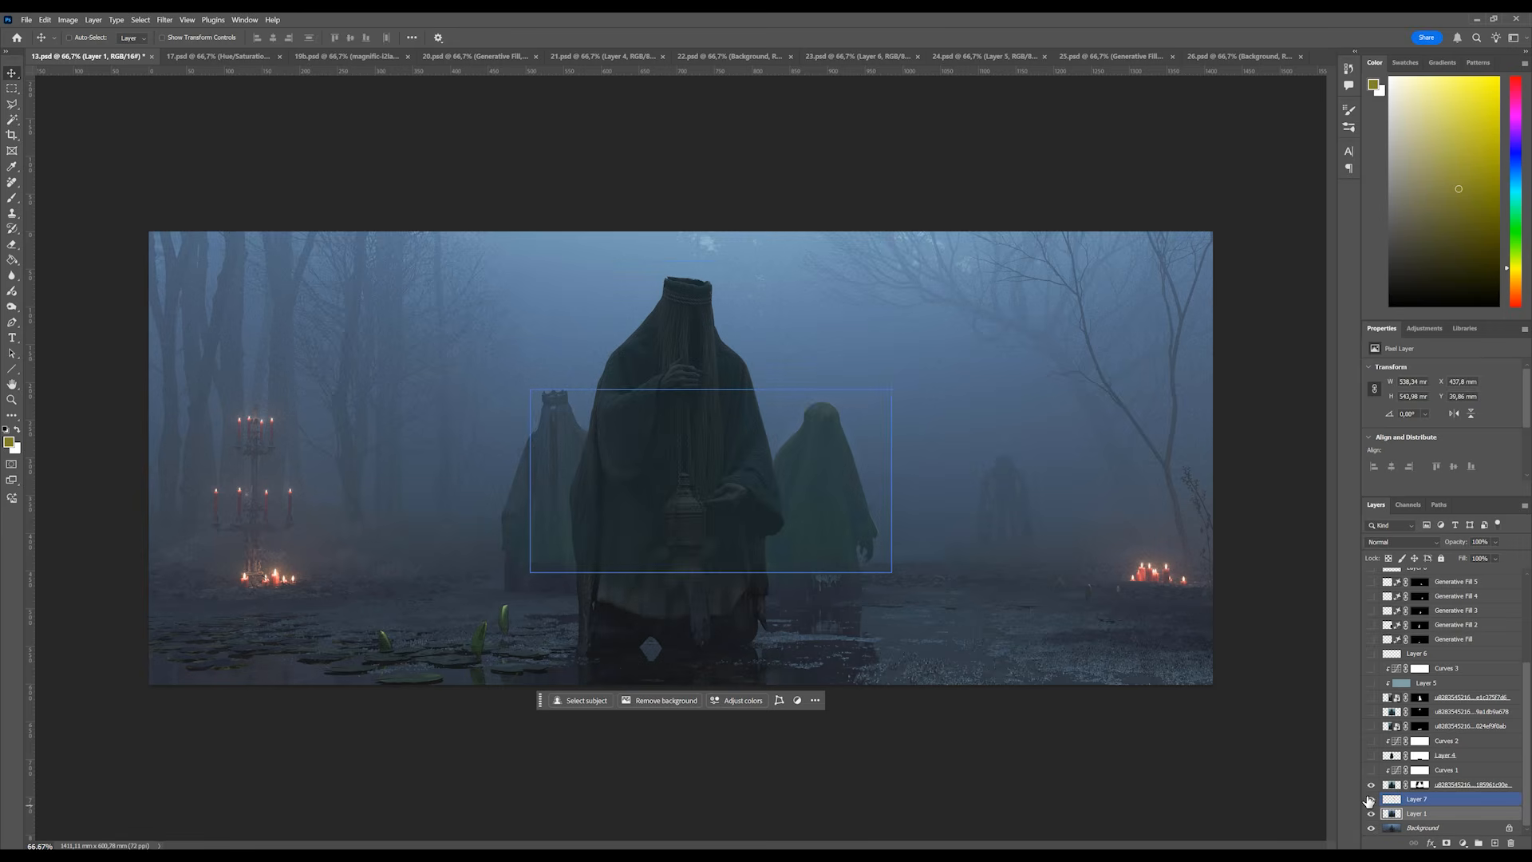
pyautogui.click(1371, 799)
pyautogui.click(1371, 813)
pyautogui.click(1370, 813)
pyautogui.click(1370, 798)
pyautogui.click(1388, 783)
pyautogui.click(1370, 770)
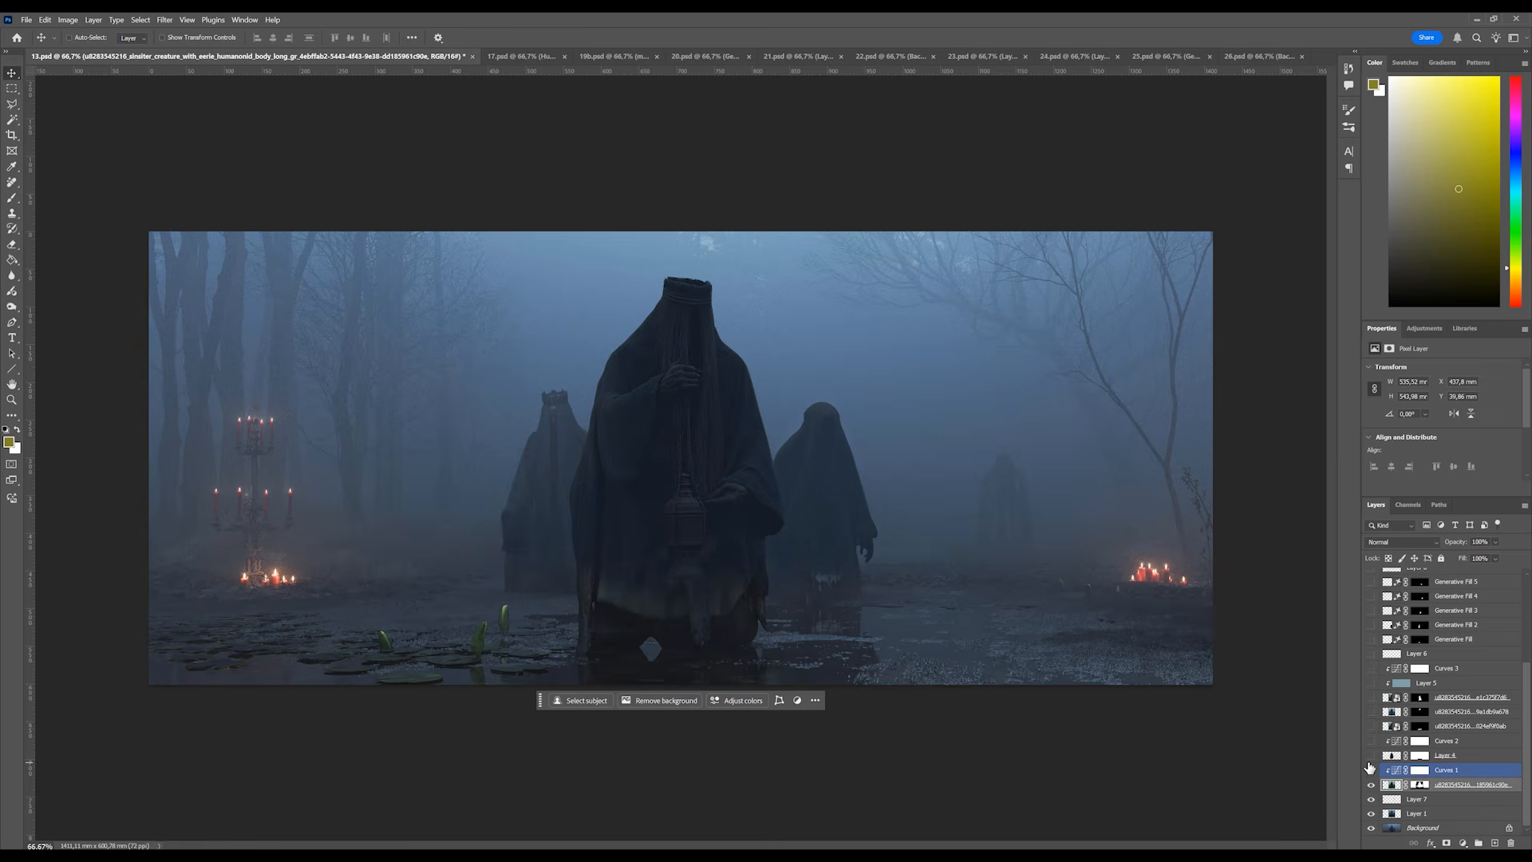
# Show the masked layer directly above Curves 1, switching it to compare, and show the Curves 2 adjustment.
pyautogui.click(1371, 754)
pyautogui.click(1370, 754)
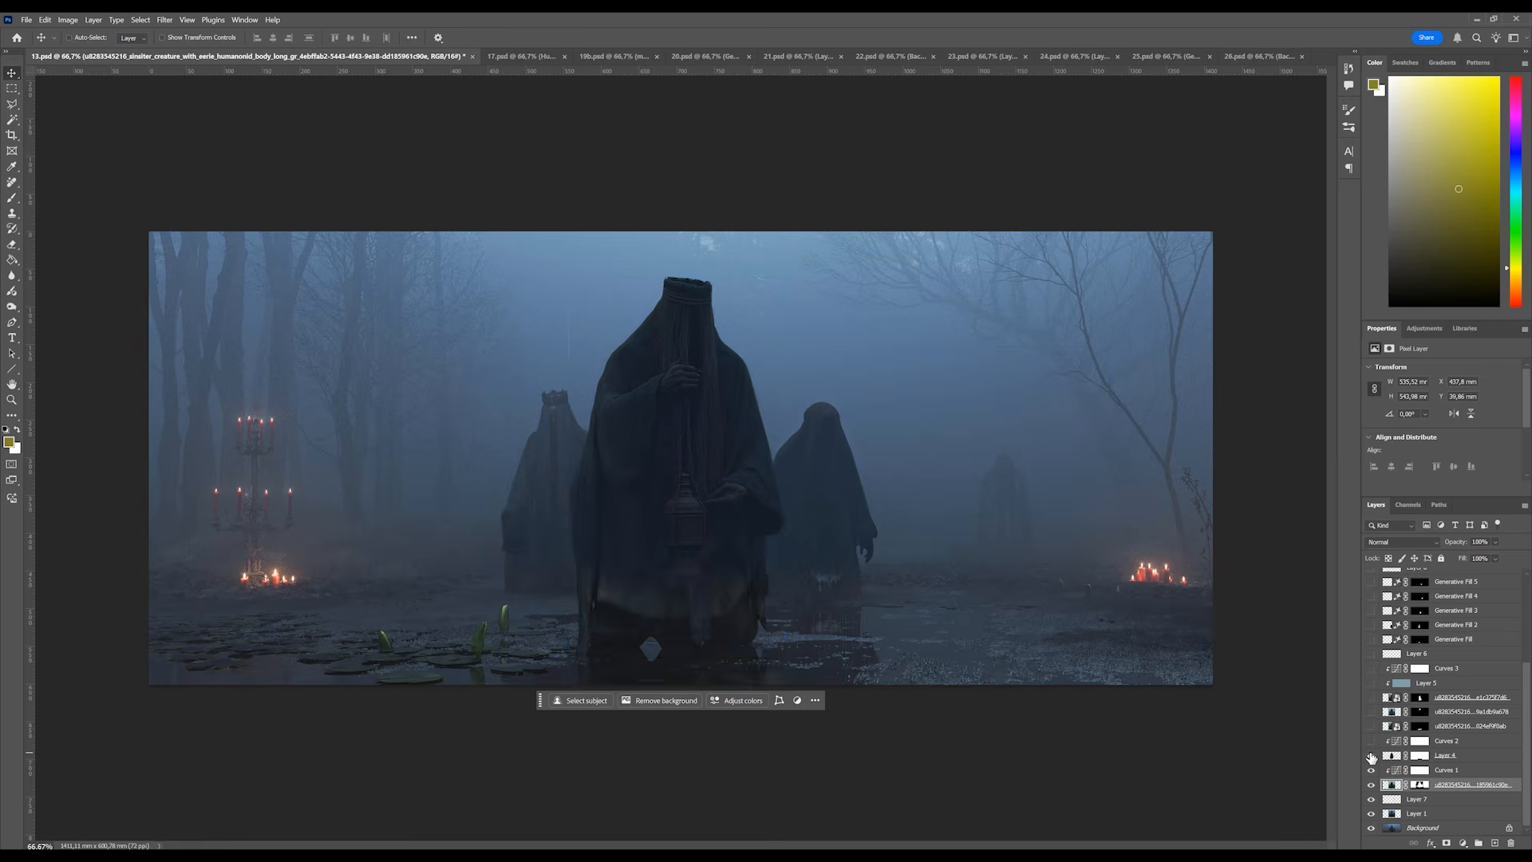
pyautogui.click(1370, 754)
pyautogui.click(1370, 754)
pyautogui.click(1370, 741)
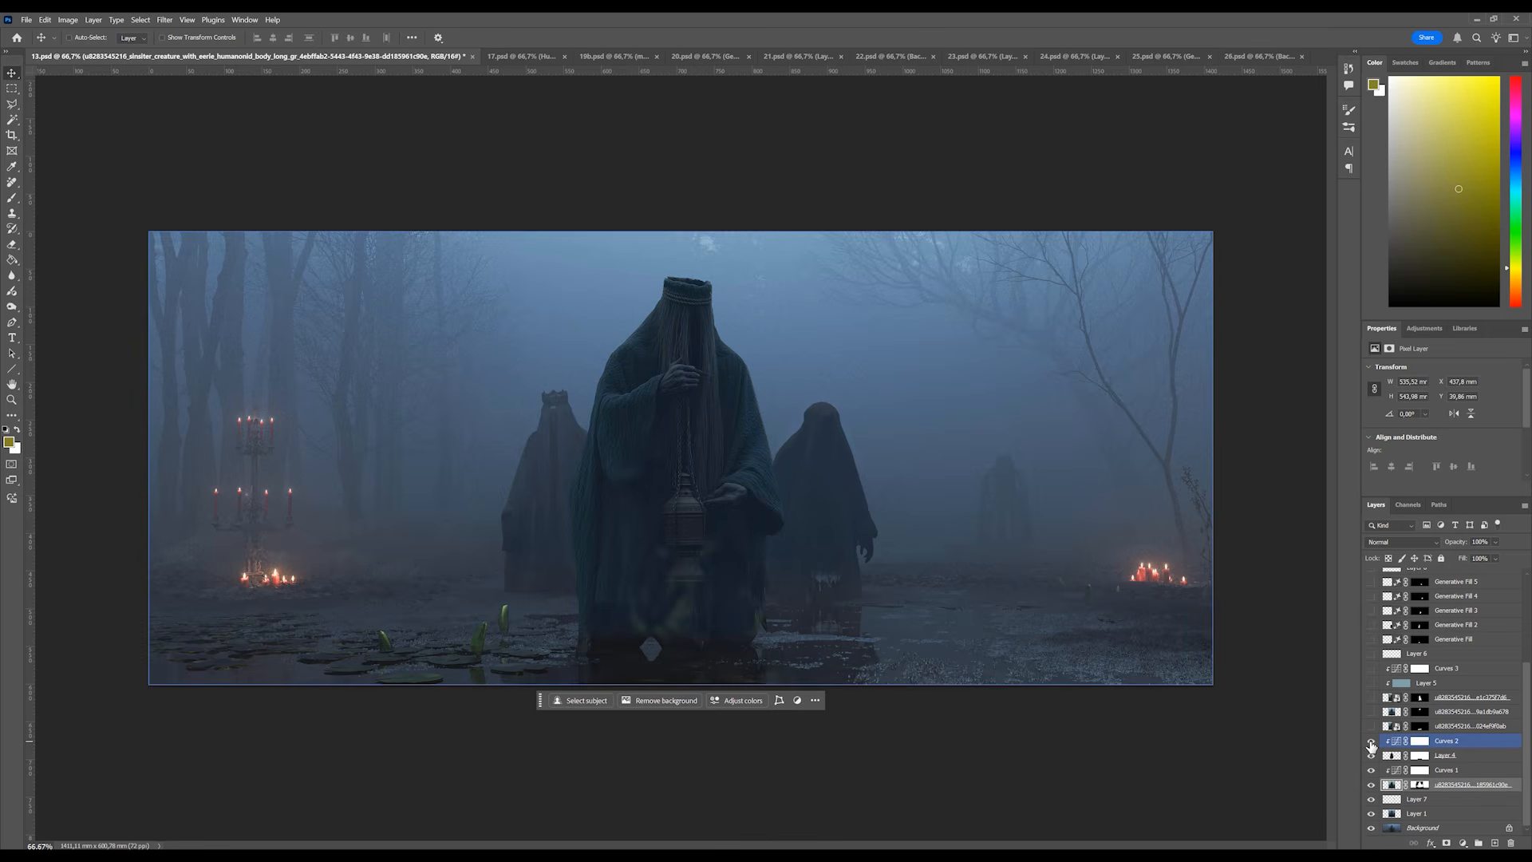
# Show the three masked Midjourney image layers above Curves 2, switching the topmost one off and on to compare.
pyautogui.click(1371, 726)
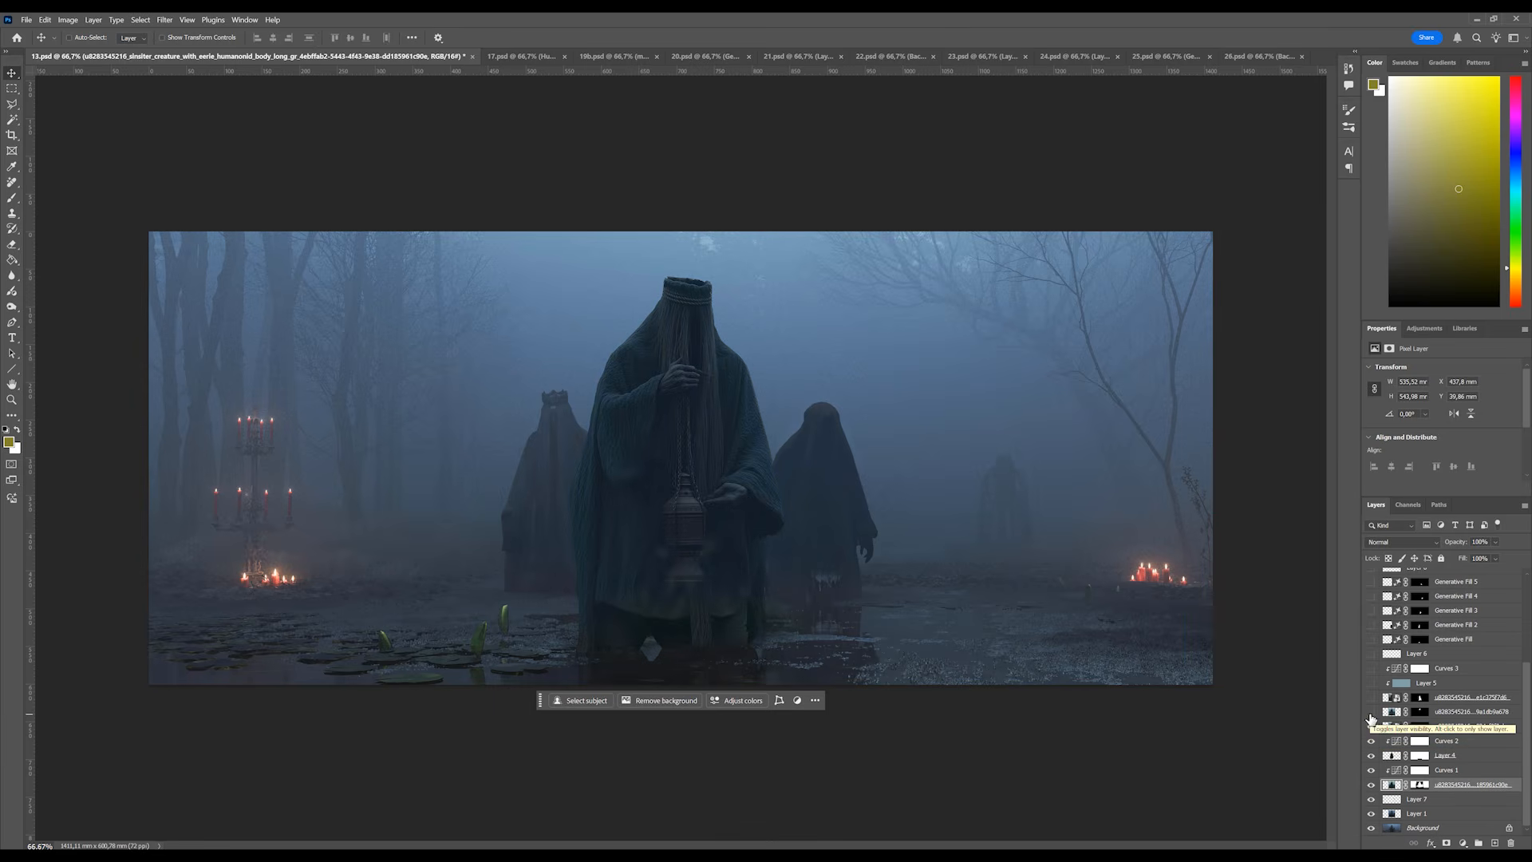
pyautogui.click(1370, 712)
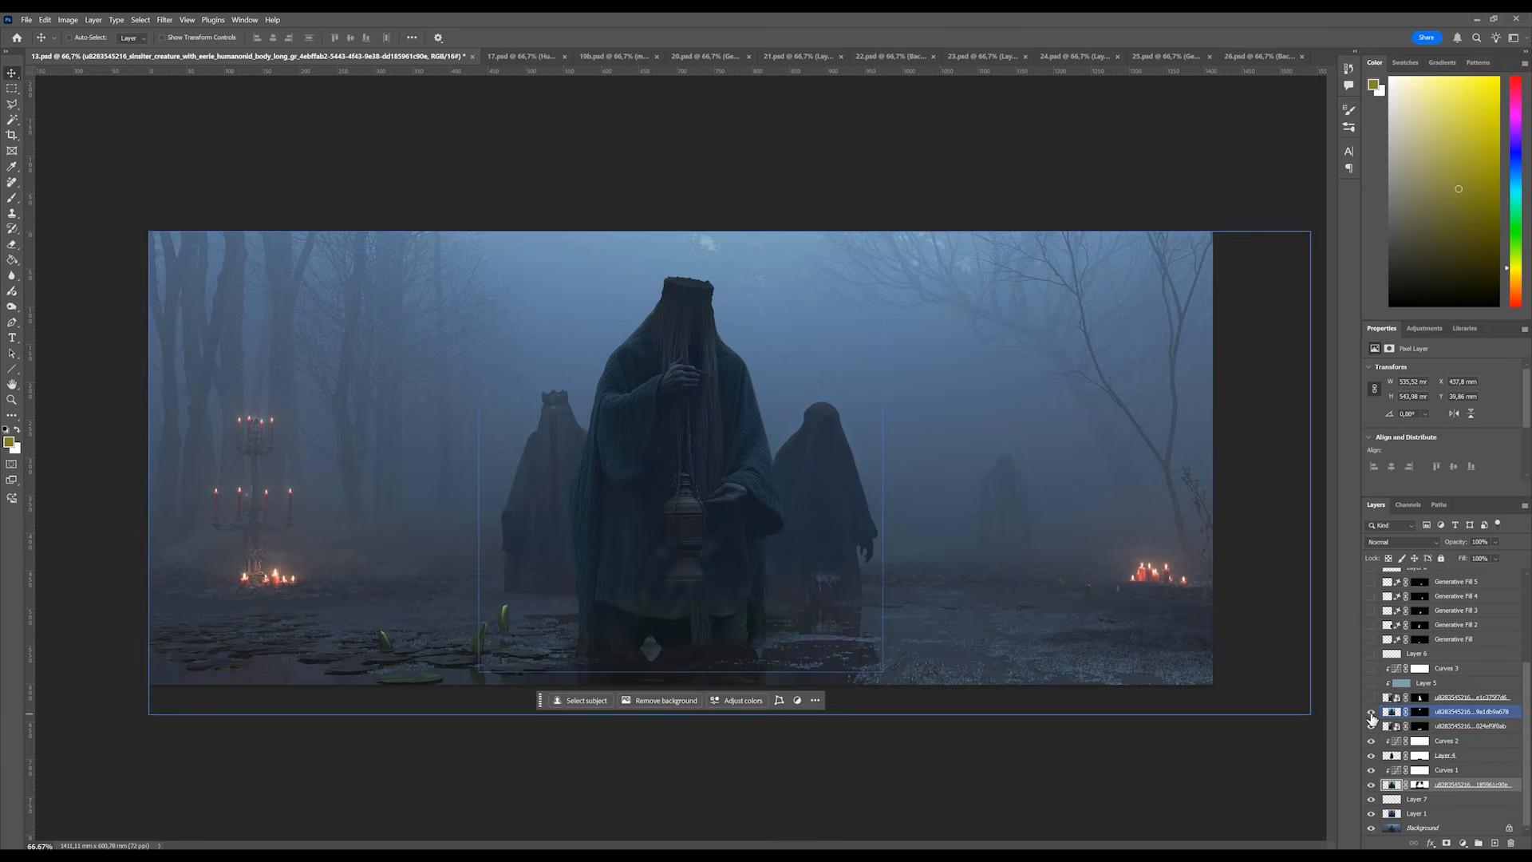
pyautogui.click(1370, 698)
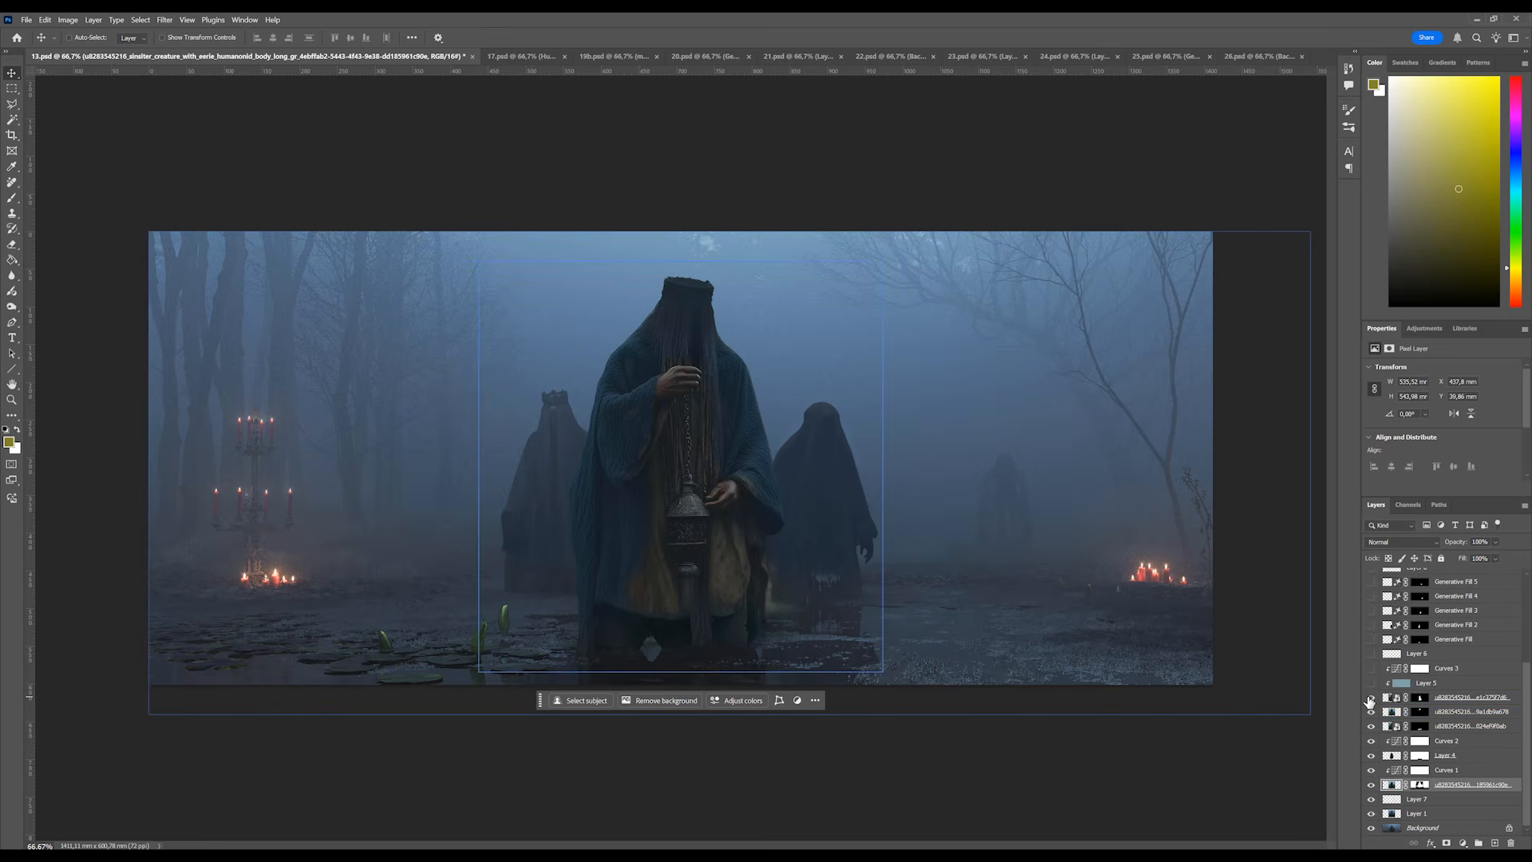
pyautogui.click(1370, 698)
pyautogui.click(1370, 698)
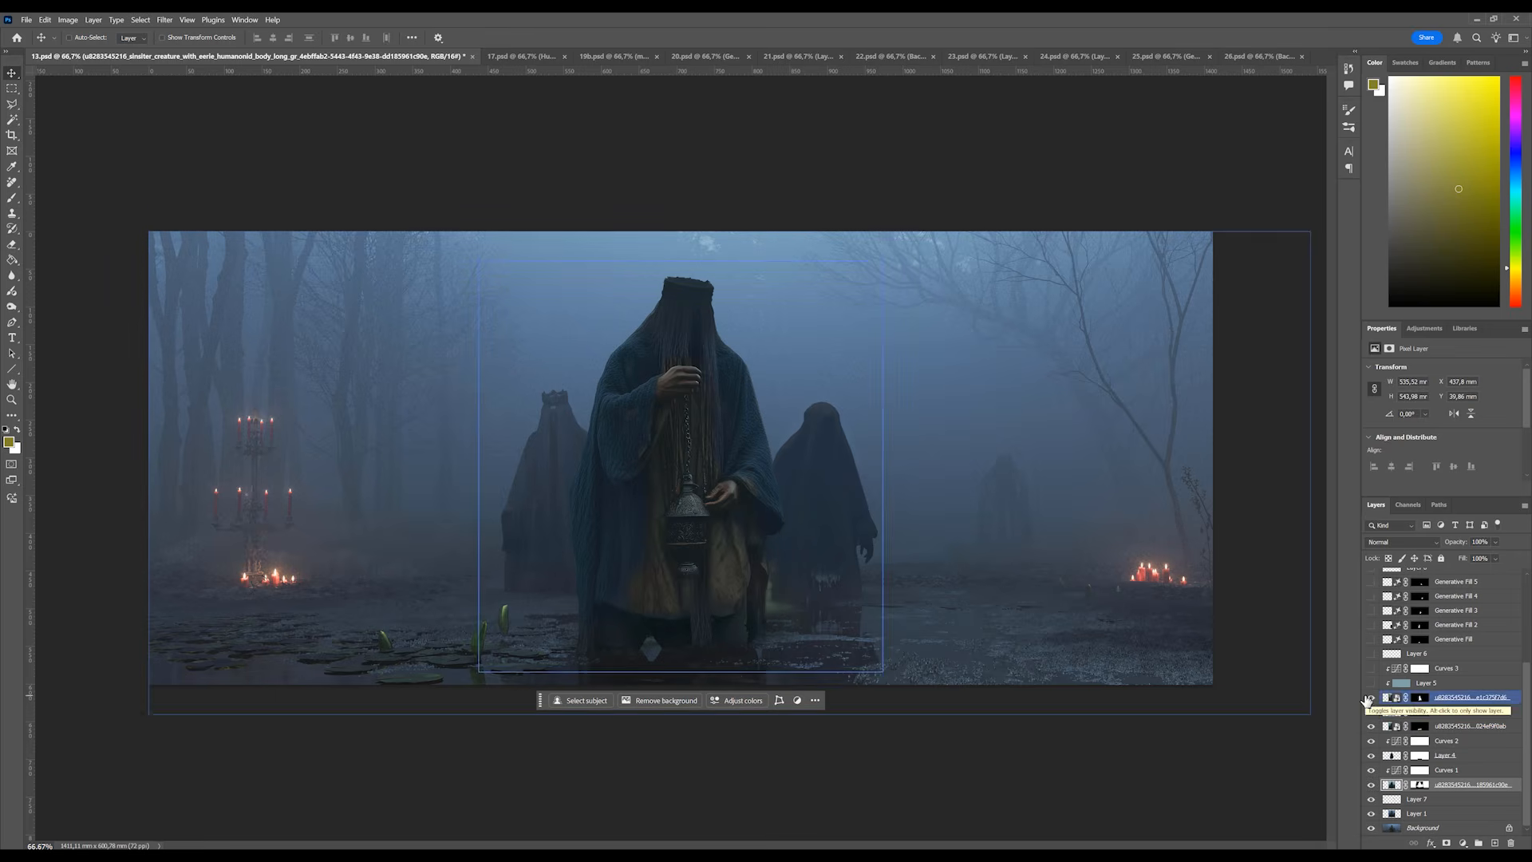
# Show Layer 5, Curves 3 and Layer 6, followed by Generative Fill, Generative Fill 2 and Generative Fill 3.
pyautogui.click(1369, 683)
pyautogui.click(1369, 667)
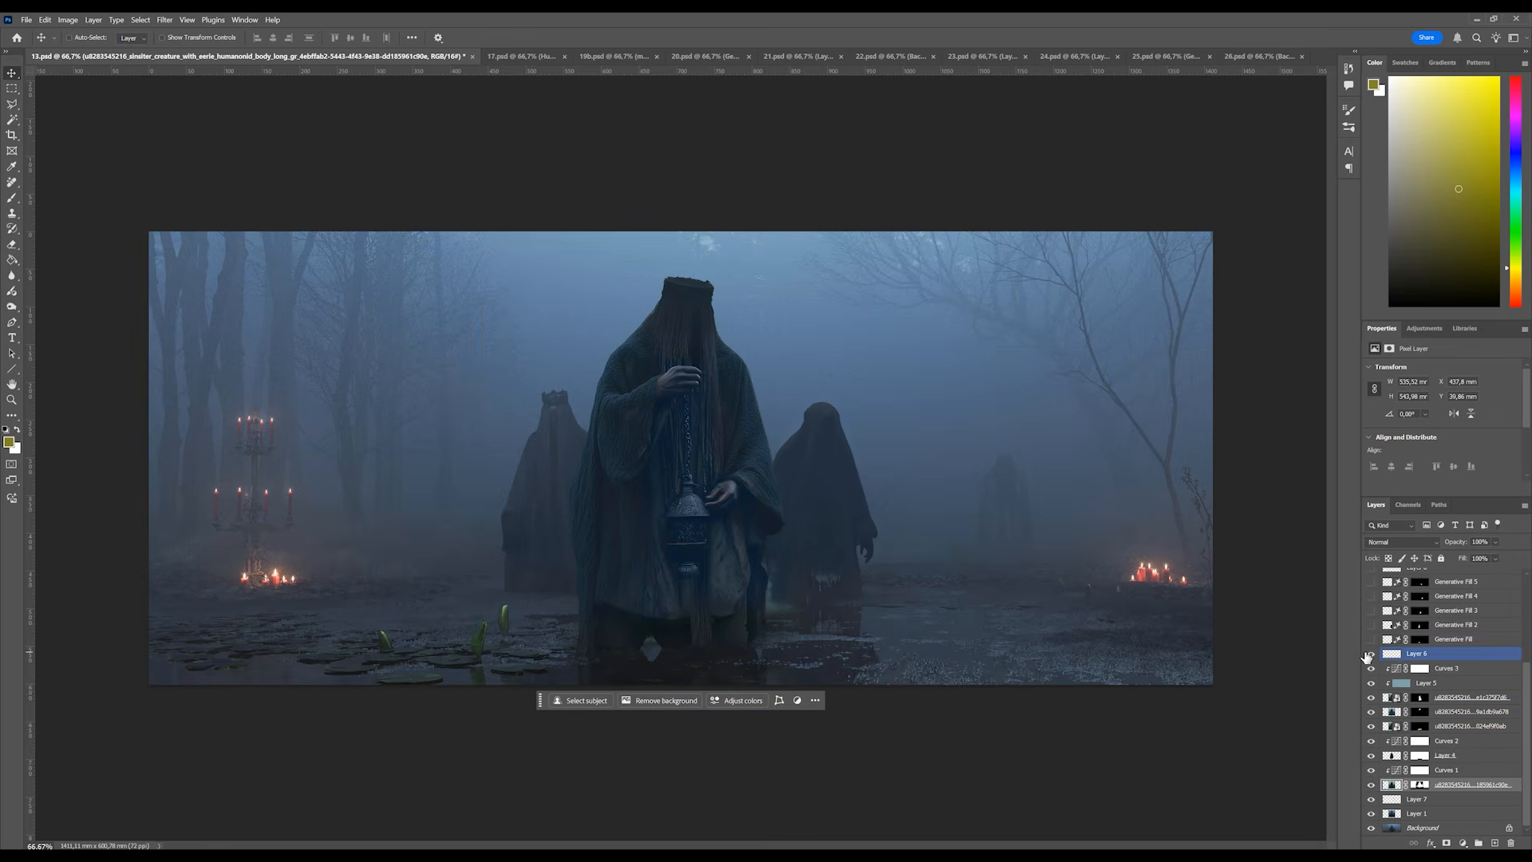
pyautogui.scroll(2, 1367, 678)
pyautogui.click(1369, 684)
pyautogui.click(1369, 670)
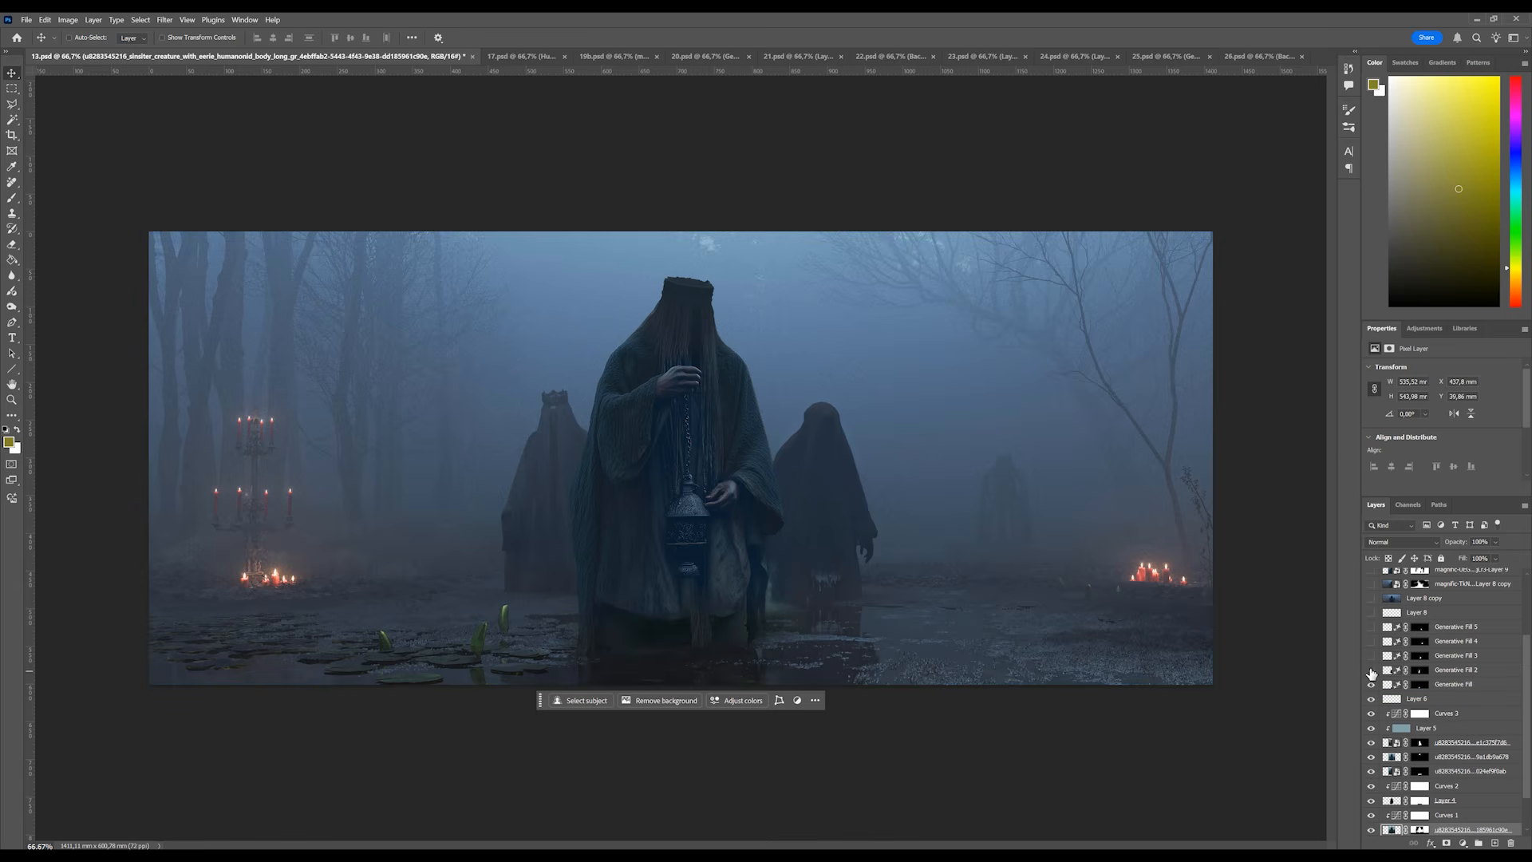
pyautogui.click(1370, 656)
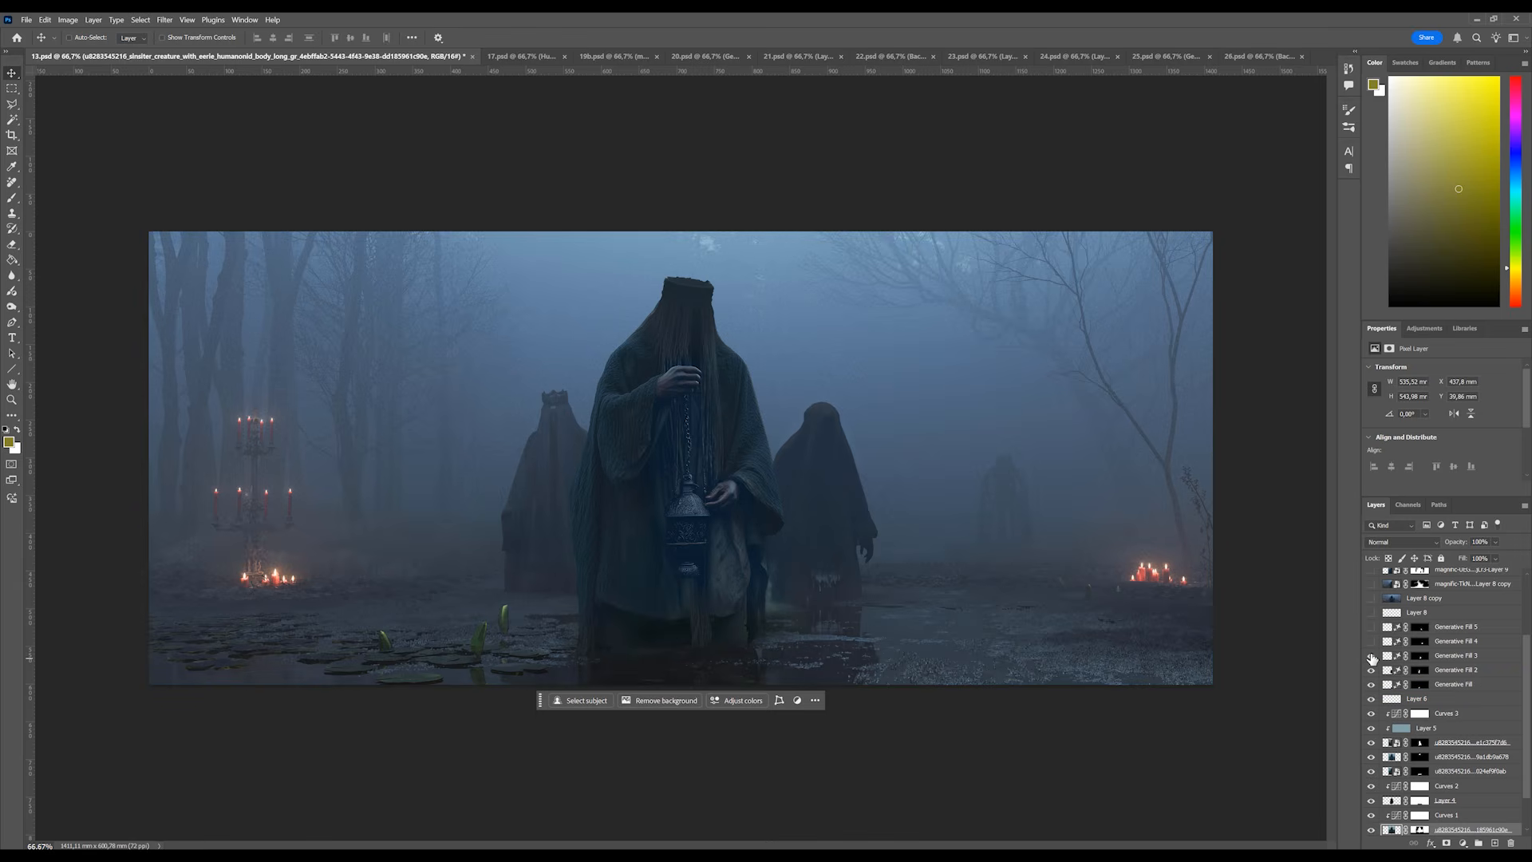
# Show Generative Fill 4 and Generative Fill 5, followed by Layer 8 and the Layer 8 copy directly above it.
pyautogui.click(1371, 641)
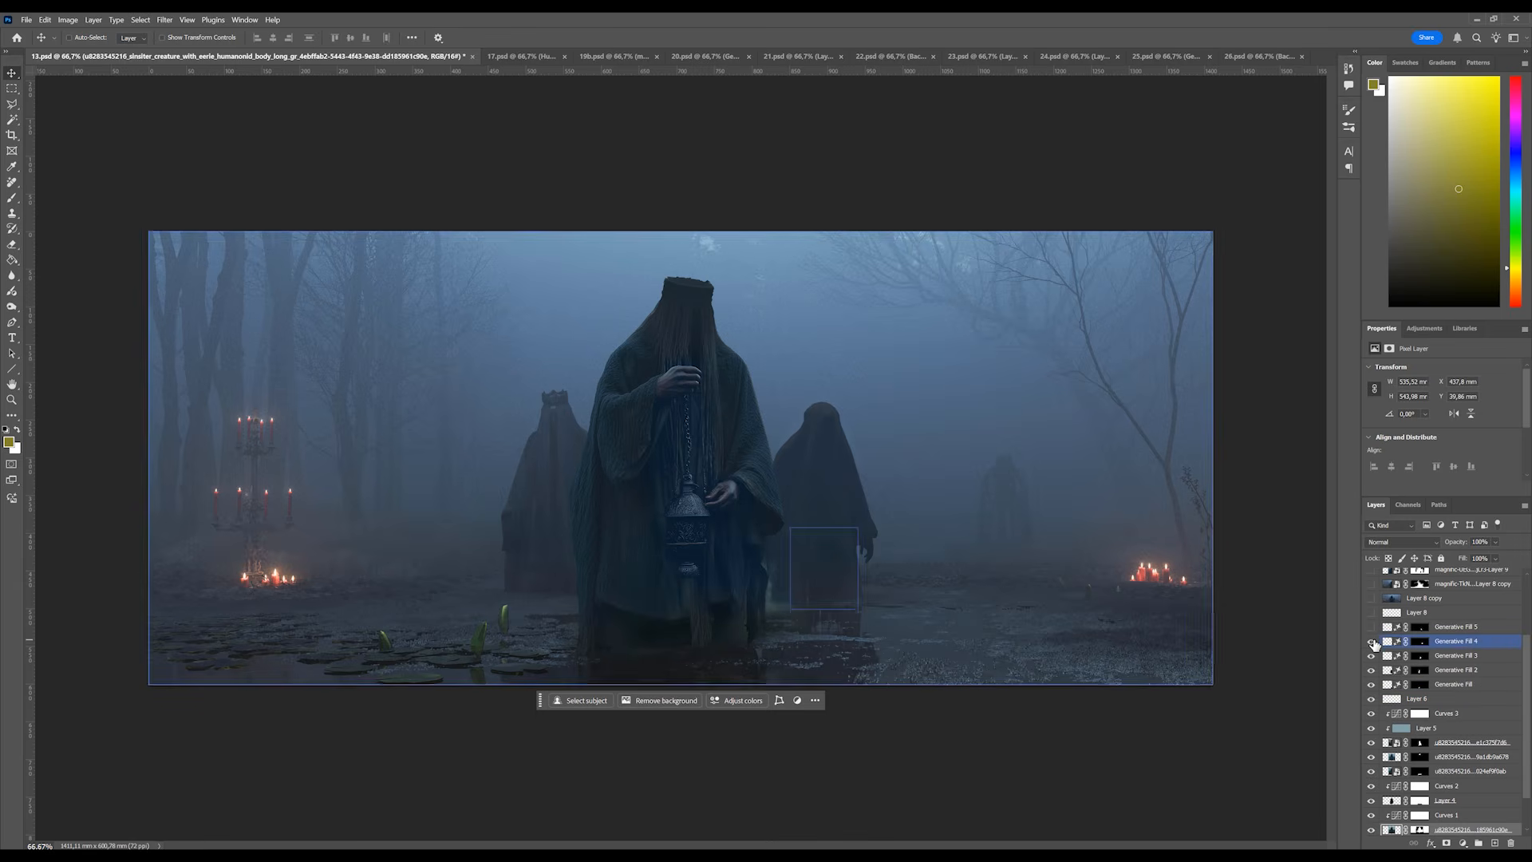
pyautogui.click(1372, 628)
pyautogui.scroll(1, 1371, 638)
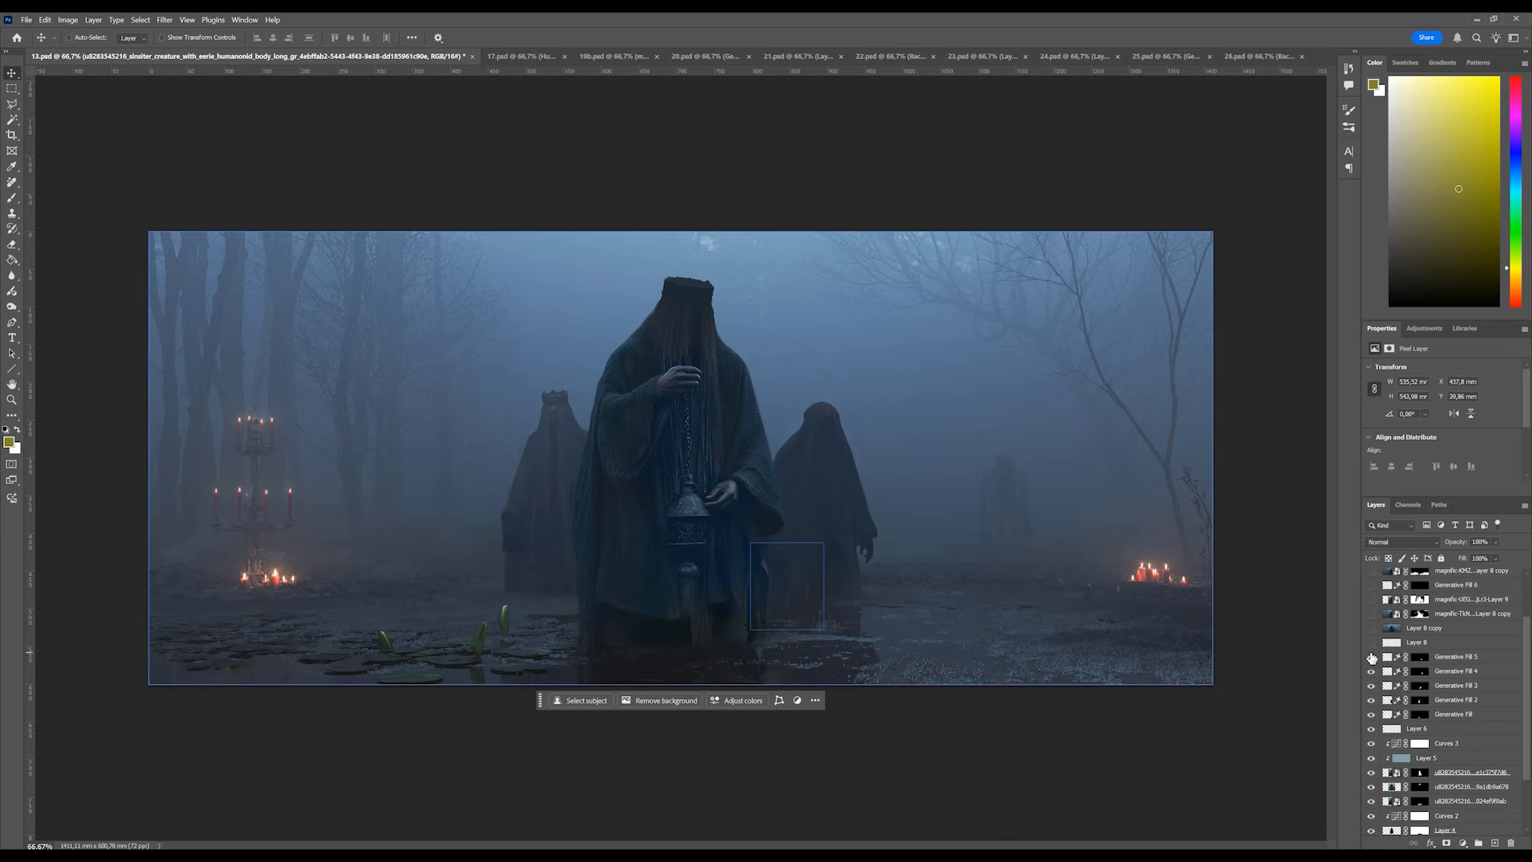
pyautogui.click(1370, 642)
pyautogui.scroll(1, 1370, 643)
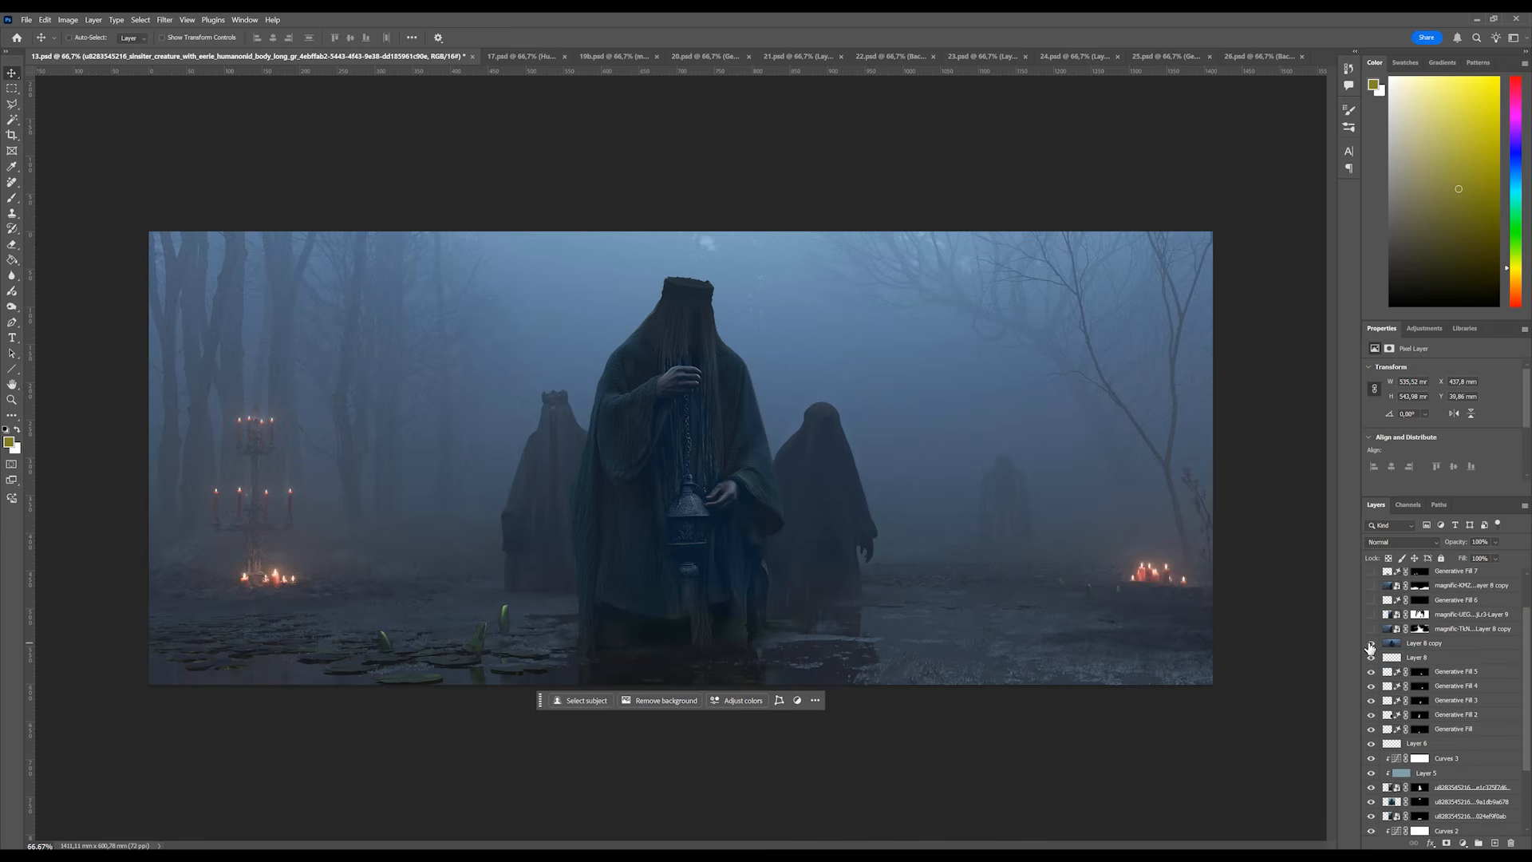
pyautogui.click(1371, 643)
# Show the two masked magnific layers directly above Layer 8 copy.
pyautogui.scroll(1, 1370, 645)
pyautogui.click(1370, 643)
pyautogui.scroll(1, 1371, 647)
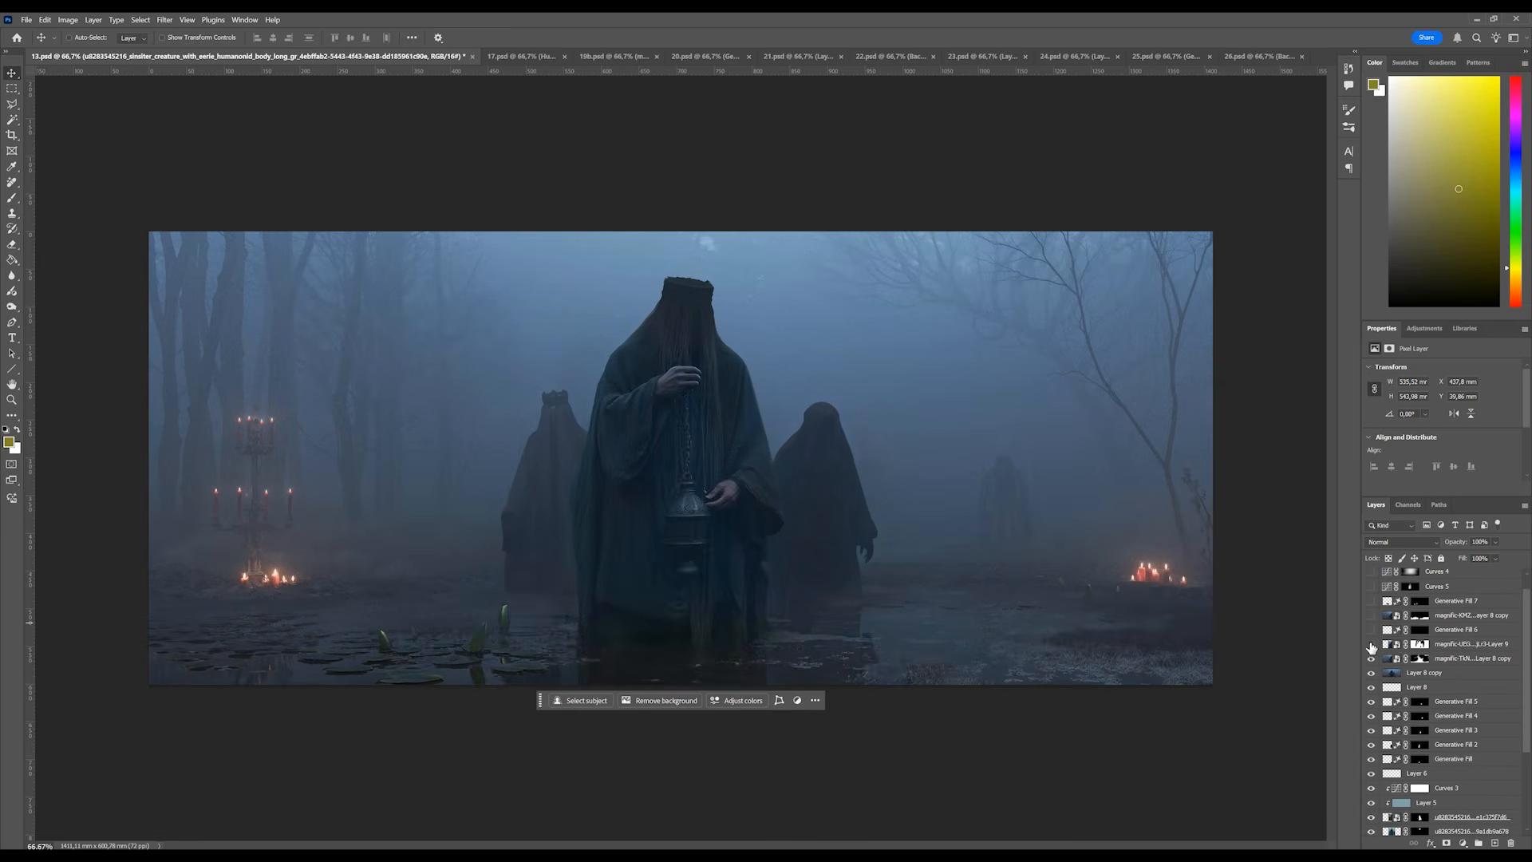
pyautogui.click(1371, 643)
pyautogui.scroll(1, 1372, 646)
# Show Generative Fill 6, switching it off and on to compare, and show the masked magnific layer directly above it.
pyautogui.click(1372, 648)
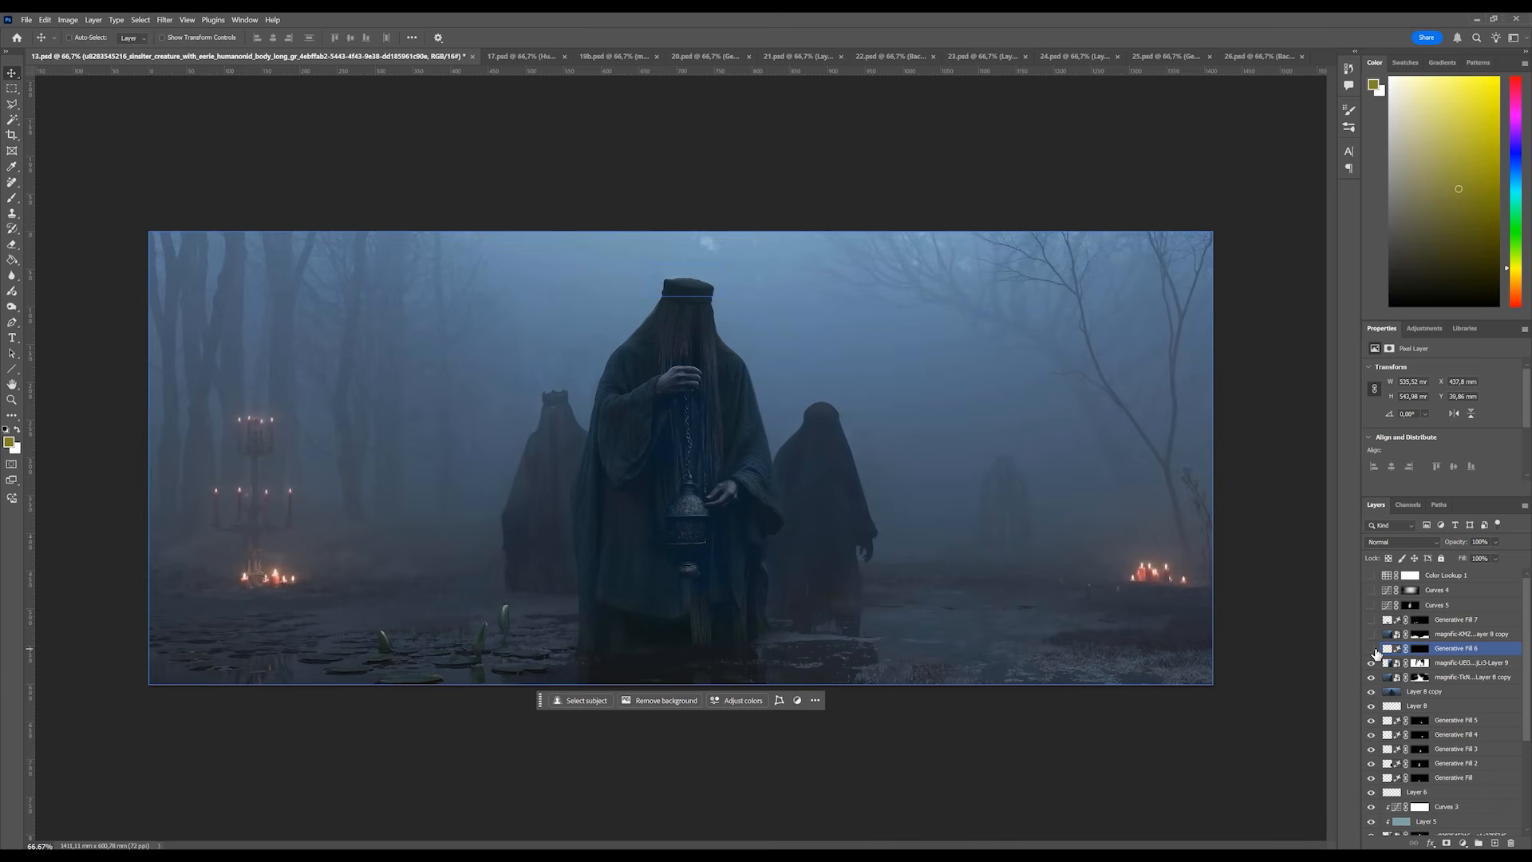
pyautogui.click(1372, 649)
pyautogui.click(1372, 650)
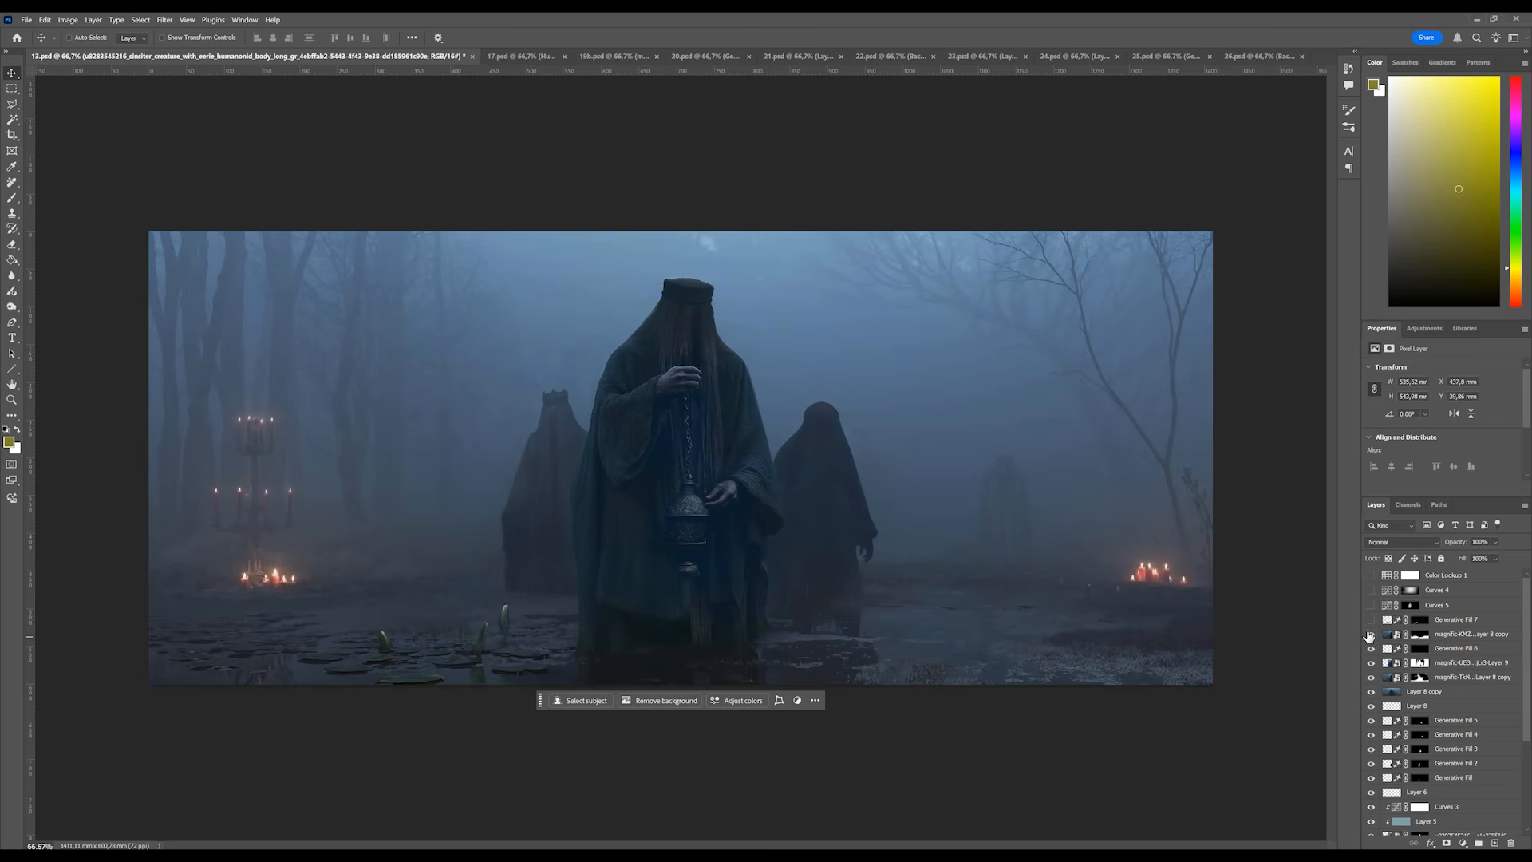
pyautogui.click(1368, 635)
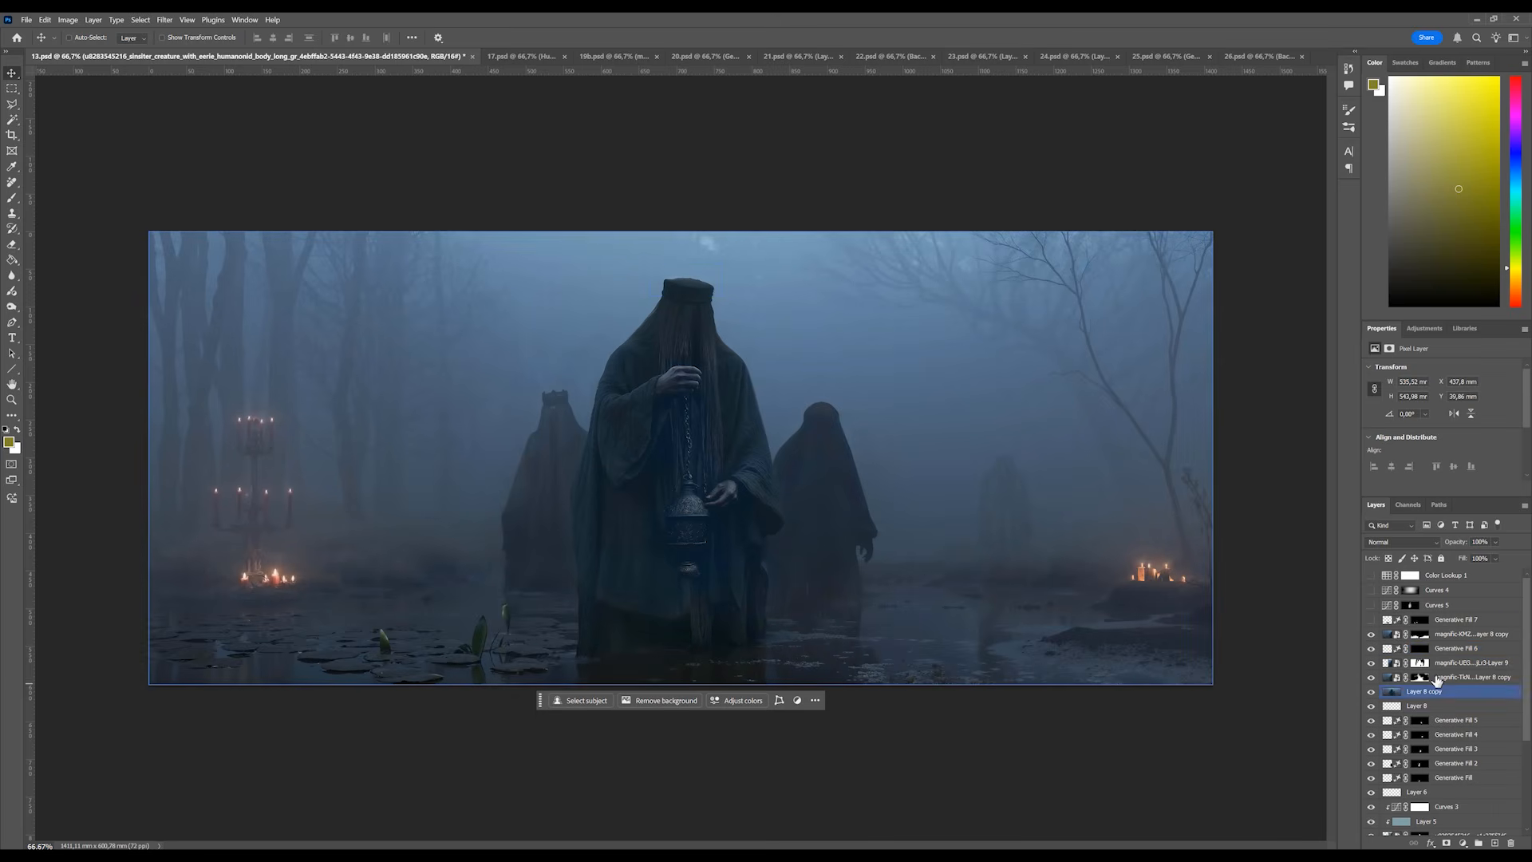
# Show Generative Fill 7, switching it off and on to compare.
pyautogui.click(1371, 620)
pyautogui.click(1372, 619)
pyautogui.click(1372, 620)
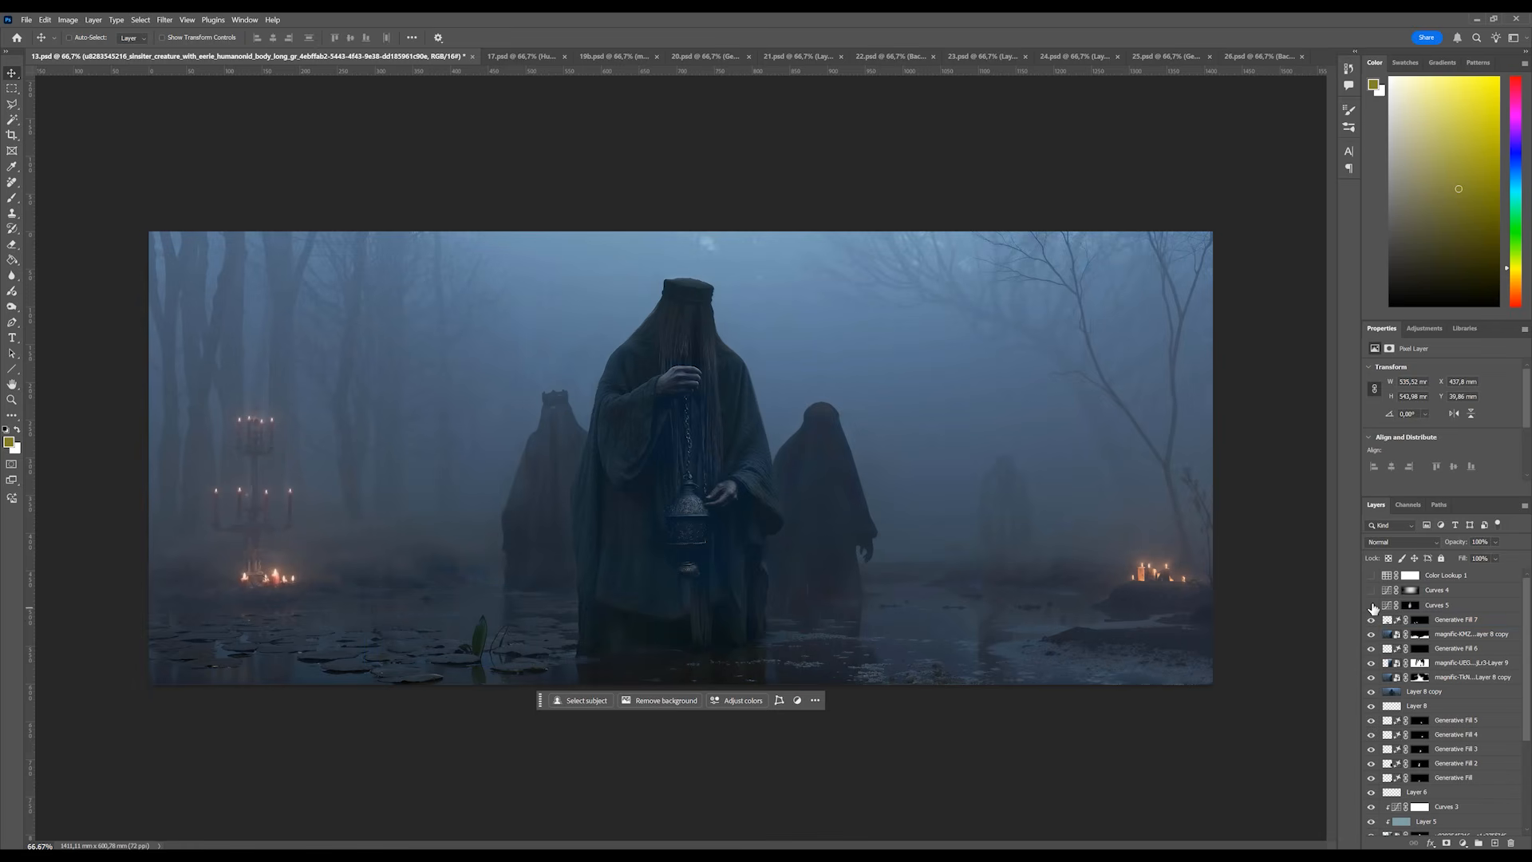
# Show the Curves 5 and Curves 4 adjustments, followed by the Color Lookup 1 grade at the top of the layer stack.
pyautogui.click(1371, 590)
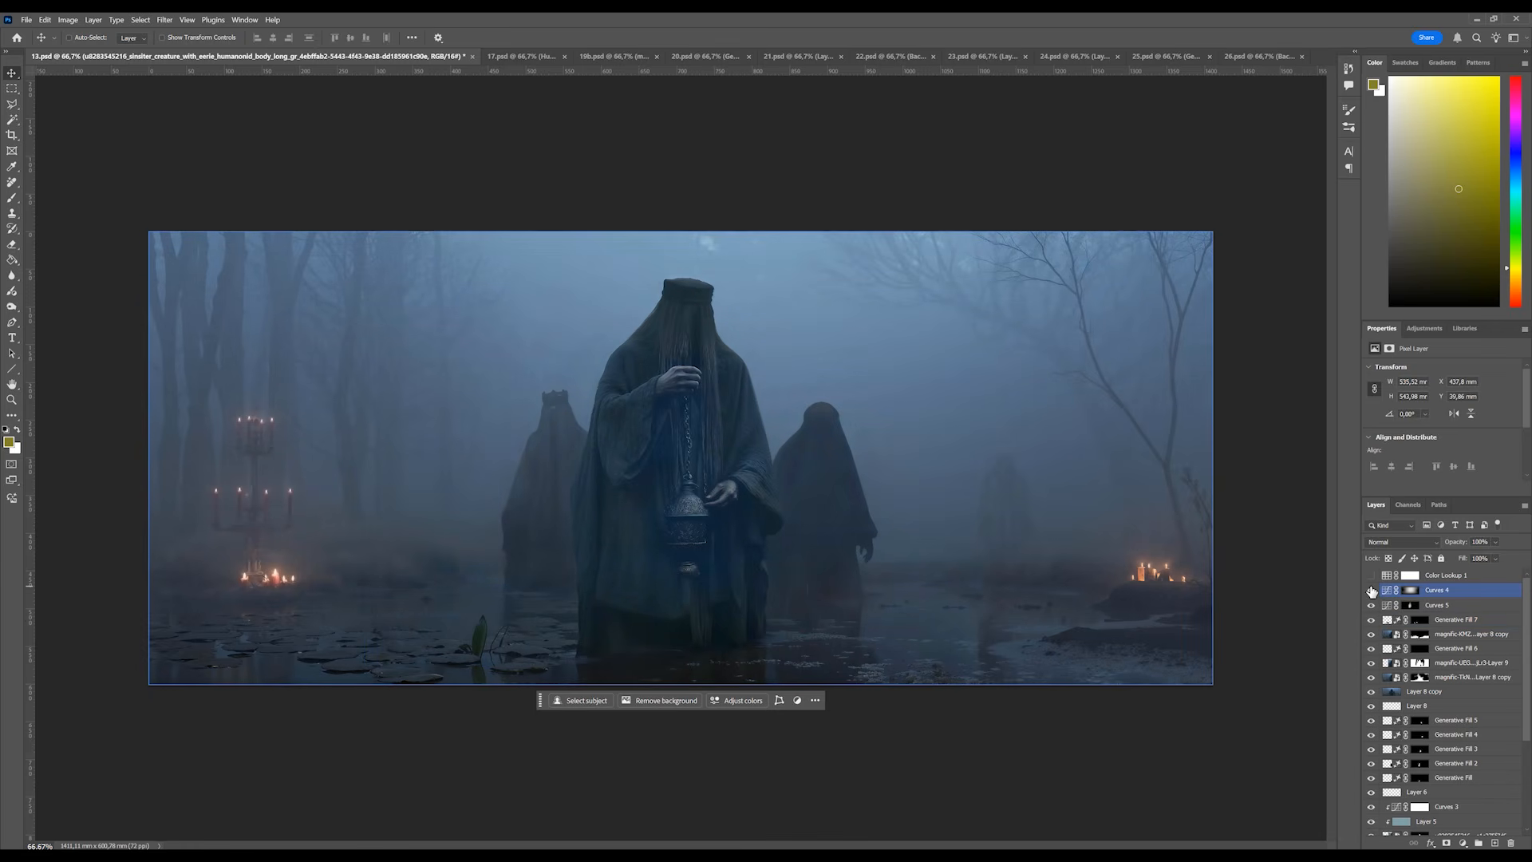
pyautogui.click(1372, 591)
pyautogui.click(1371, 575)
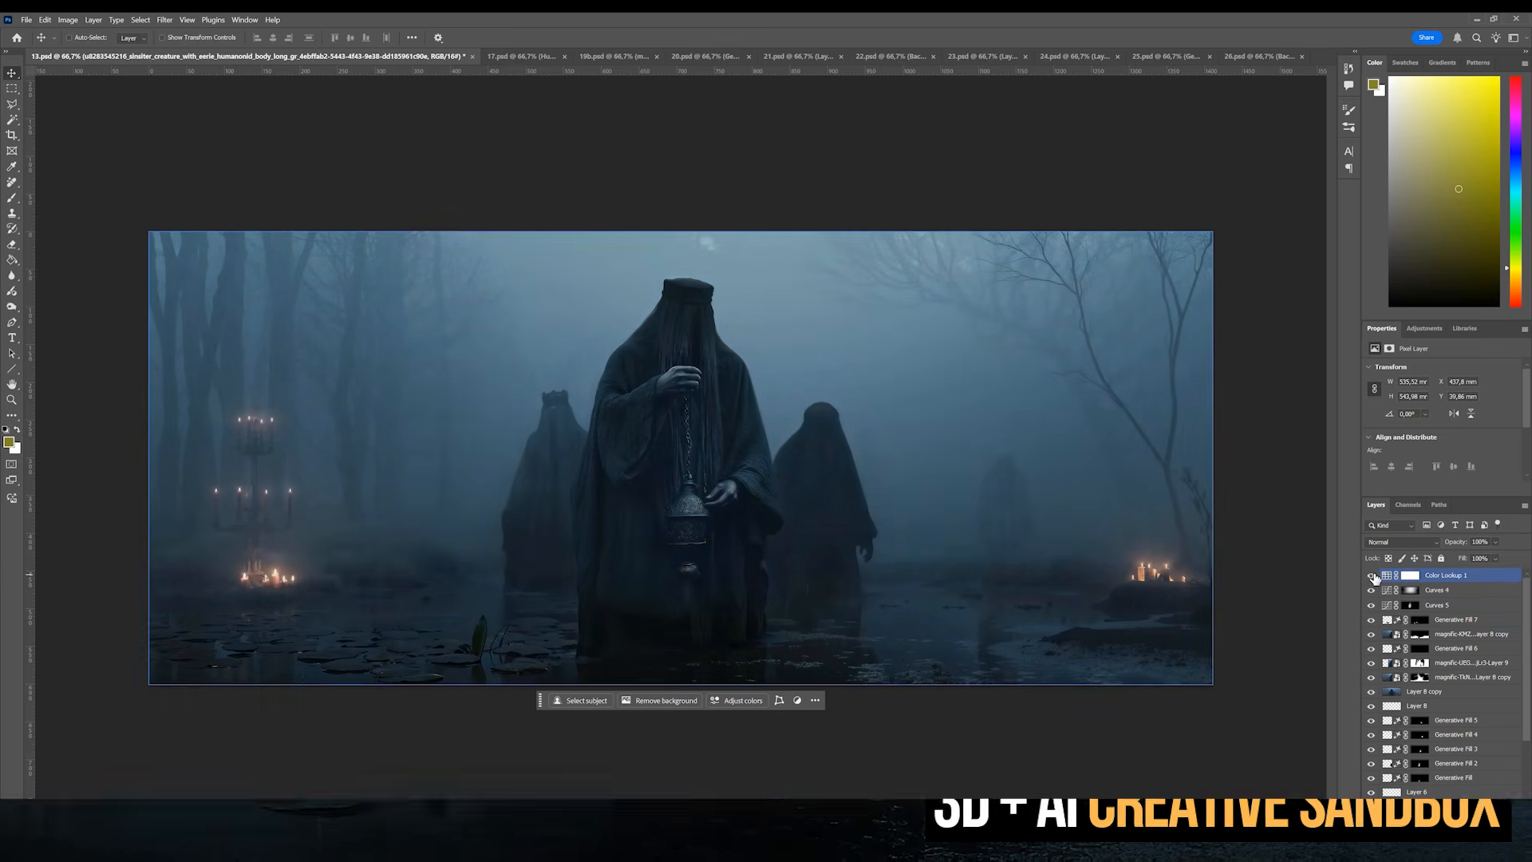